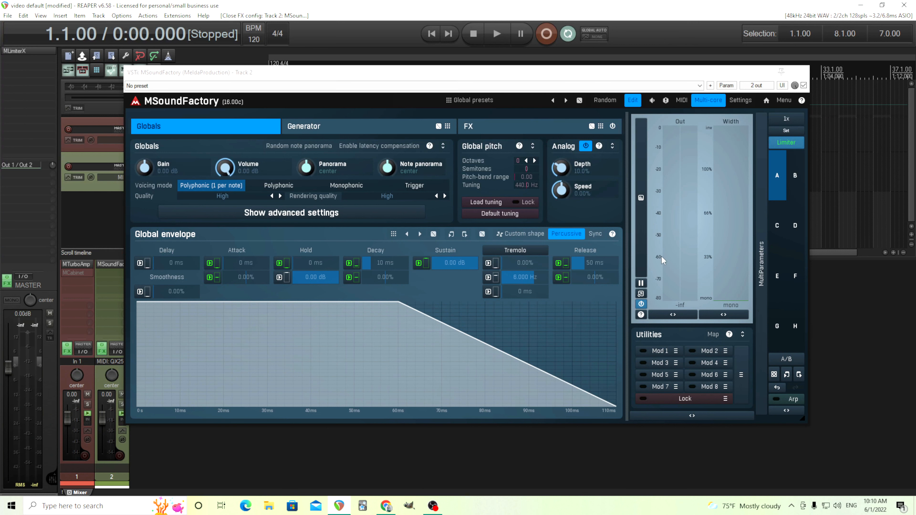
Play the project from the start to listen to the patch in slot A, and stop playback
click(495, 34)
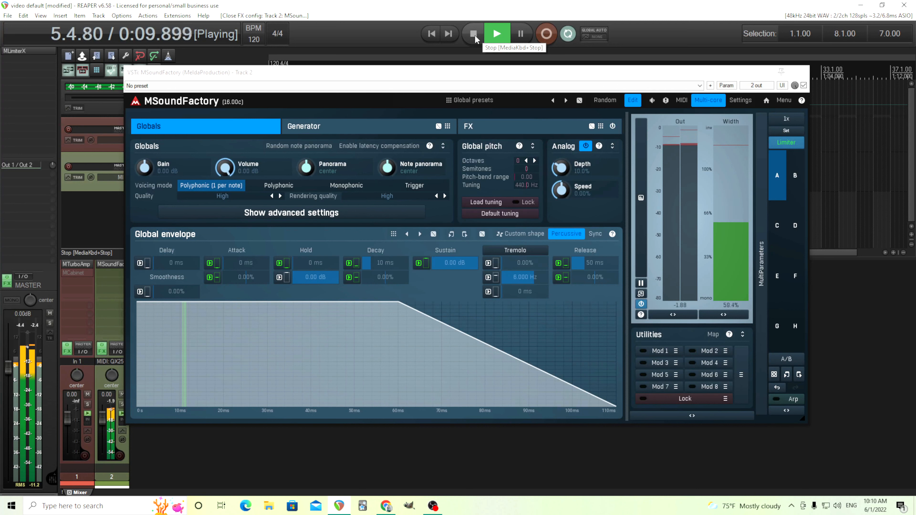
click(474, 34)
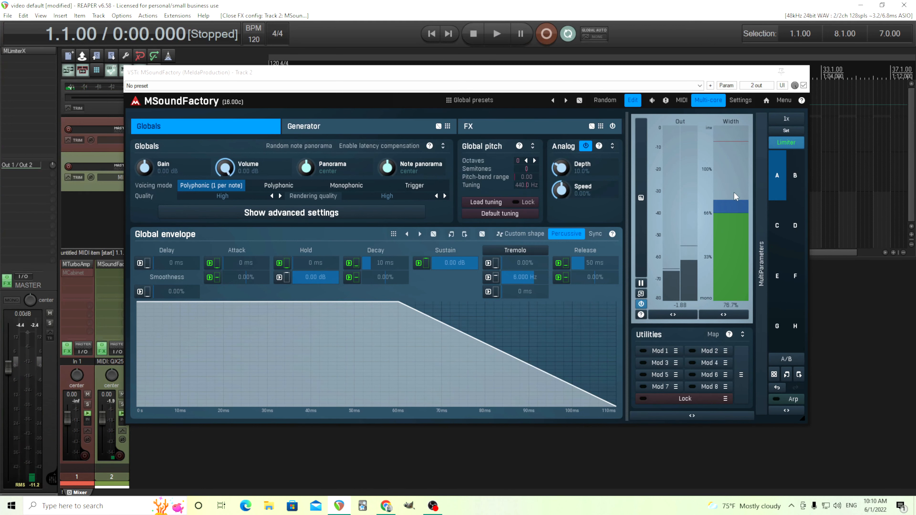
Switch to preset slot B and set the global pitch-bend range to 0.00
click(795, 175)
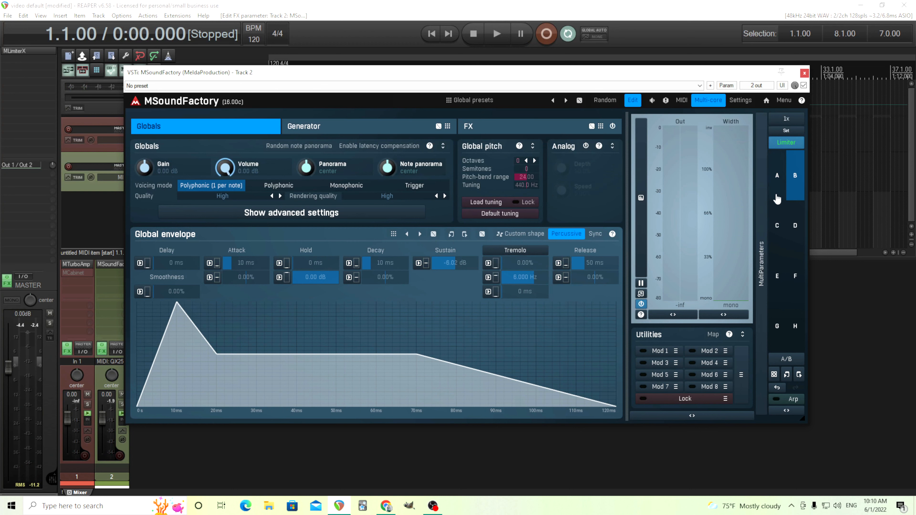
click(777, 199)
click(797, 186)
drag(531, 180, 531, 202)
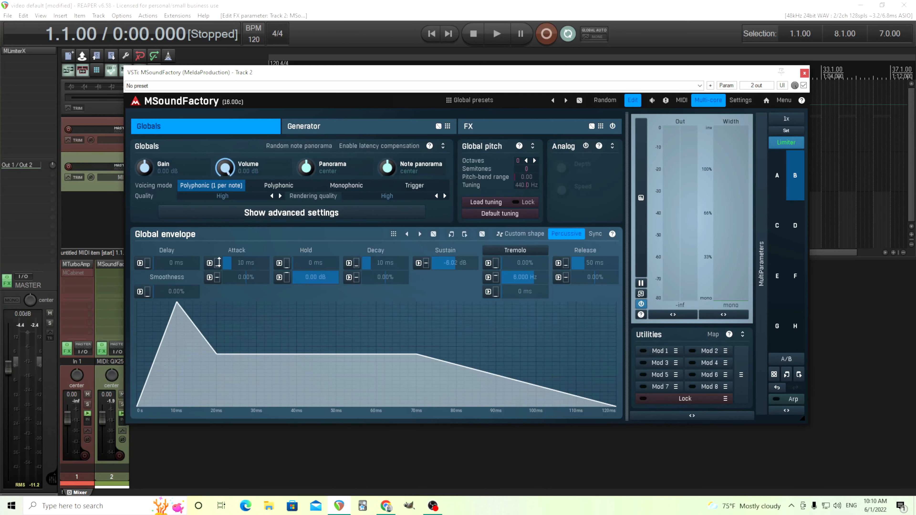
Shape the global envelope with a 0 ms attack, 0.00 dB sustain and 200 ms release
drag(231, 261, 231, 285)
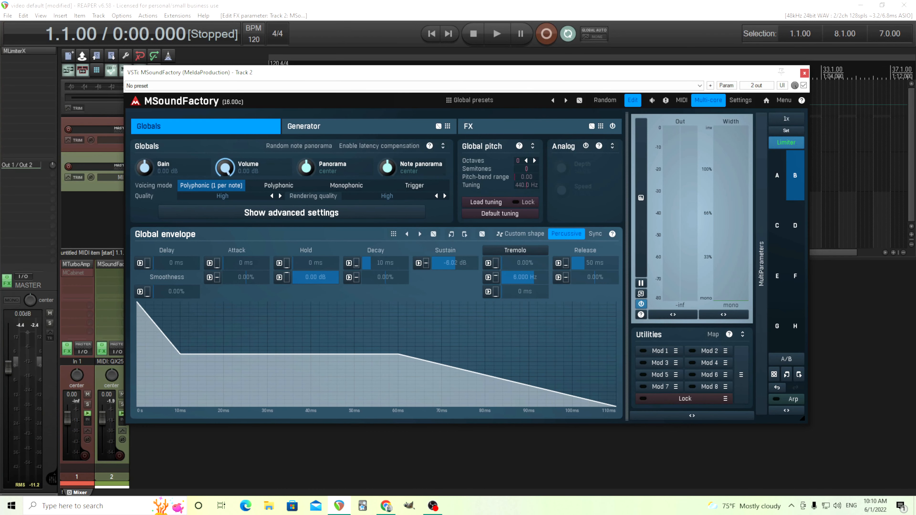
drag(460, 267, 460, 249)
drag(591, 265, 591, 247)
double_click(591, 265)
click(570, 346)
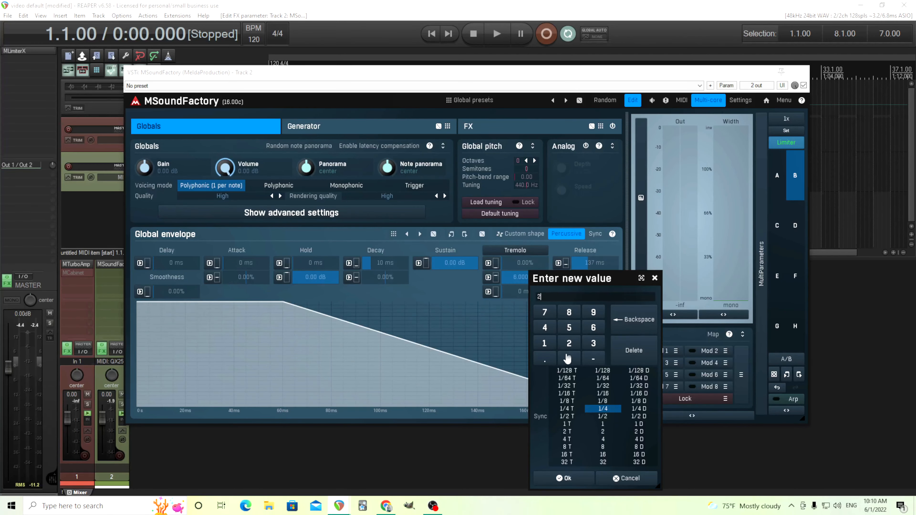
click(567, 356)
click(568, 356)
click(565, 479)
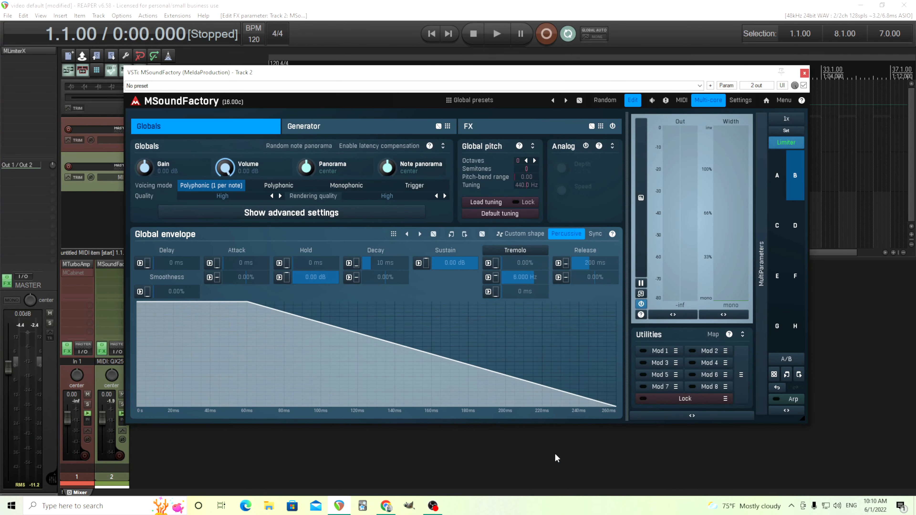
Add an Oscillator module to the first slot of column 1 in the Generator grid
click(313, 140)
click(144, 152)
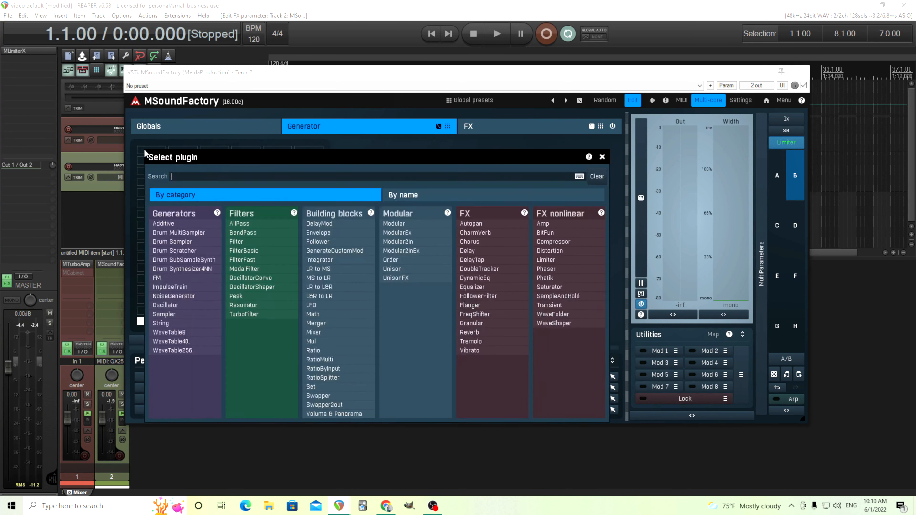
click(198, 305)
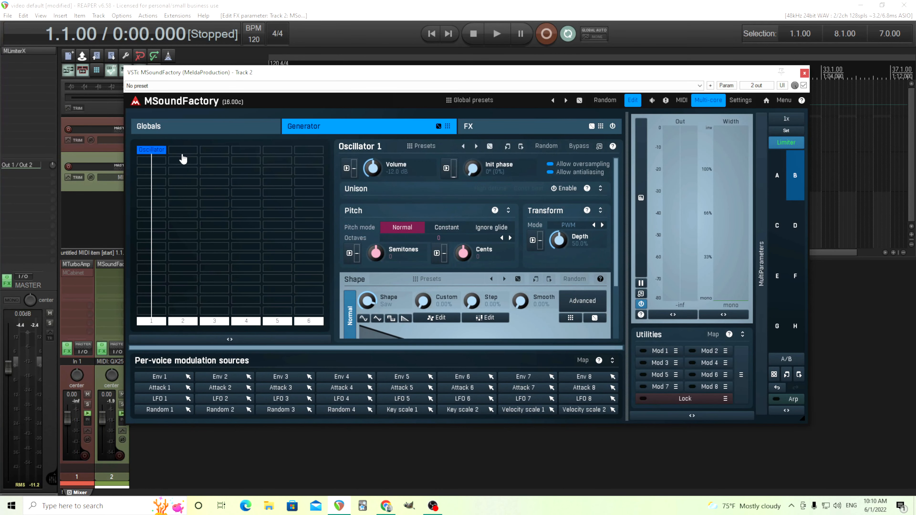
Play the project briefly to hear the single saw oscillator, stop playback and reset the output meter
drag(192, 77, 229, 85)
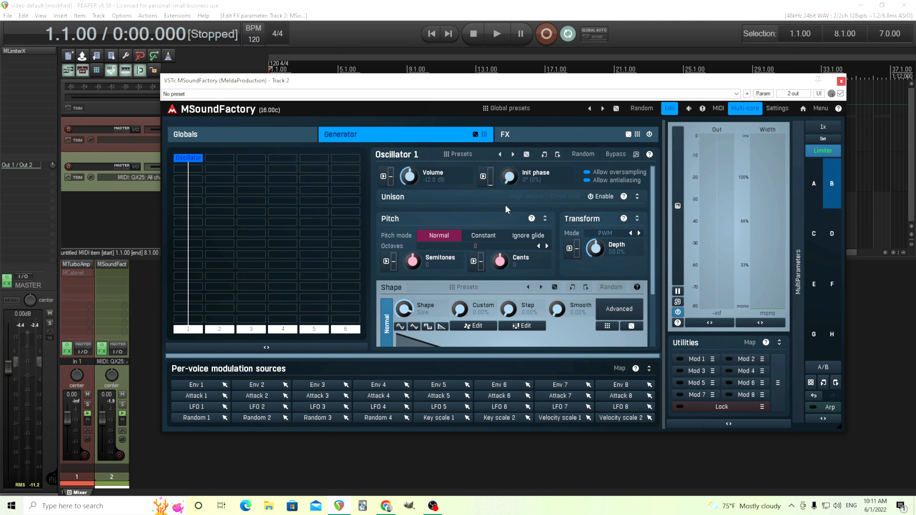
click(482, 39)
click(474, 34)
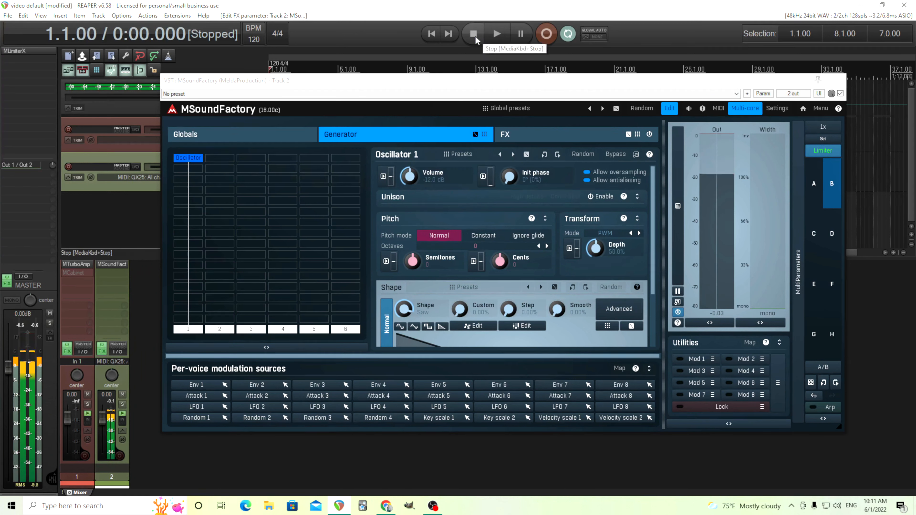
click(724, 316)
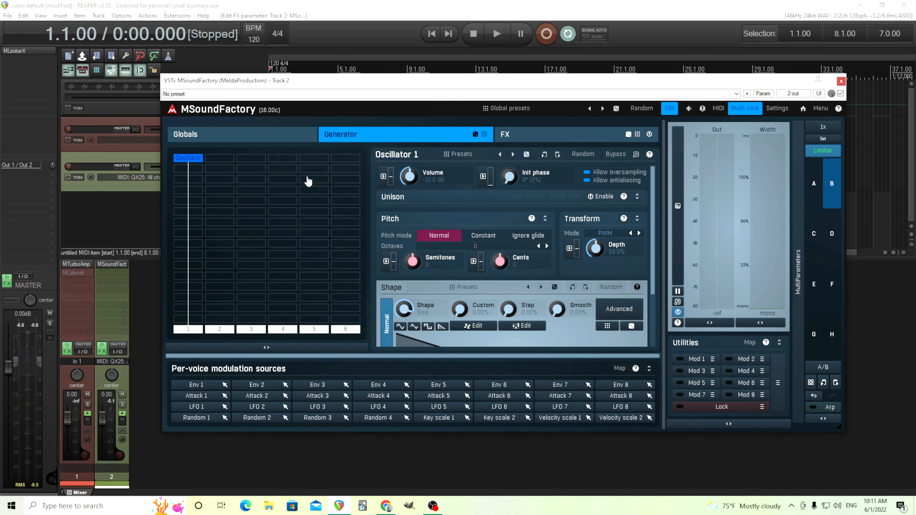
Add a second Oscillator at the start of column 2 and set its shape to Rectangle
click(216, 161)
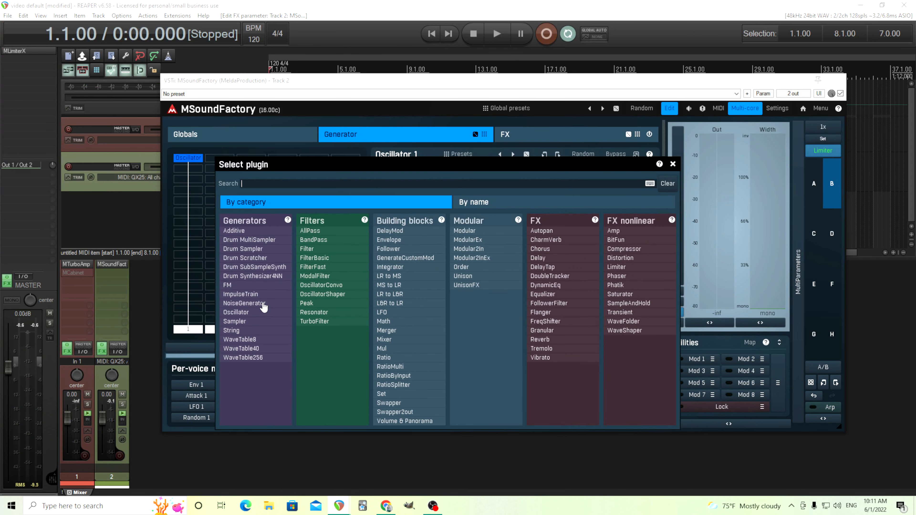
click(255, 313)
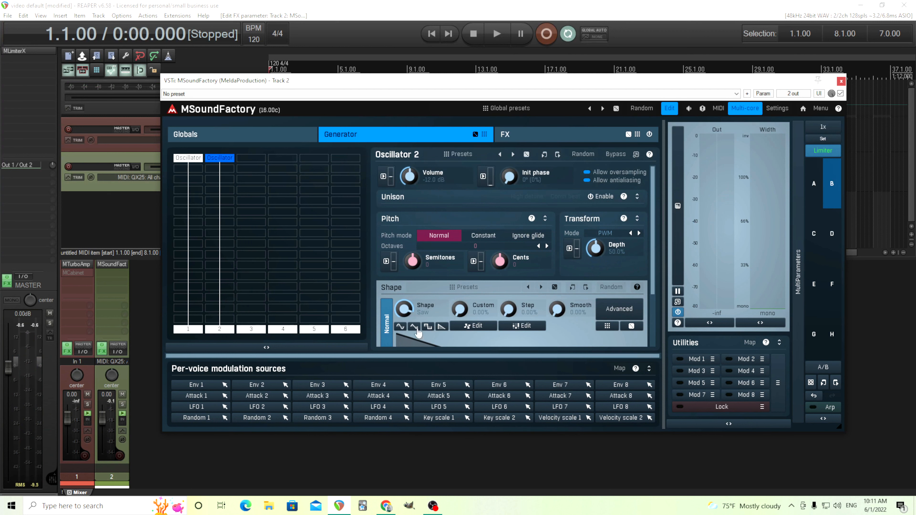
click(428, 327)
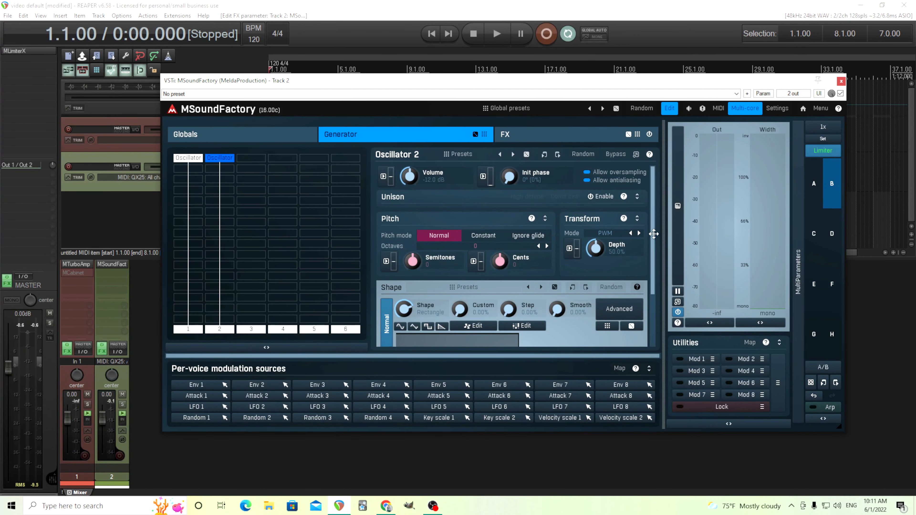
scroll(647, 246, down, 3)
scroll(647, 246, up, 3)
Lower the global gain to about -3.8 dB and return to the Generator grid
click(219, 143)
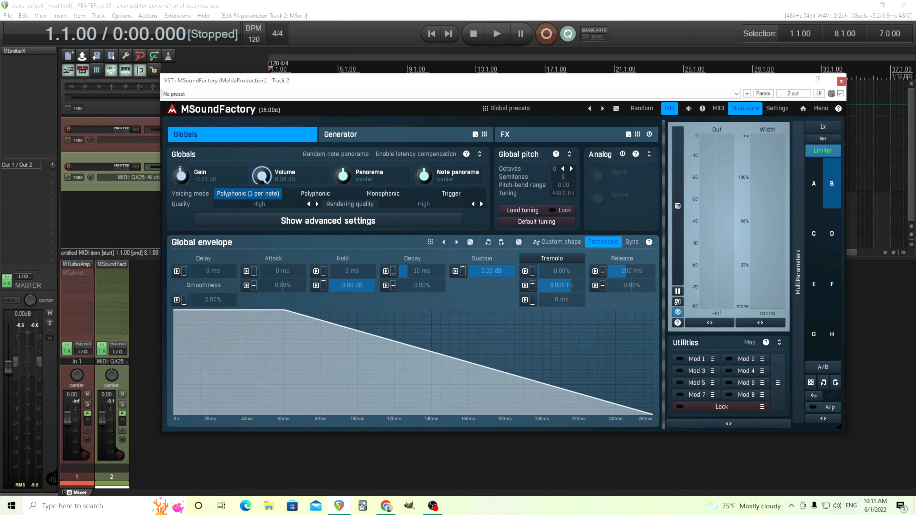
click(331, 137)
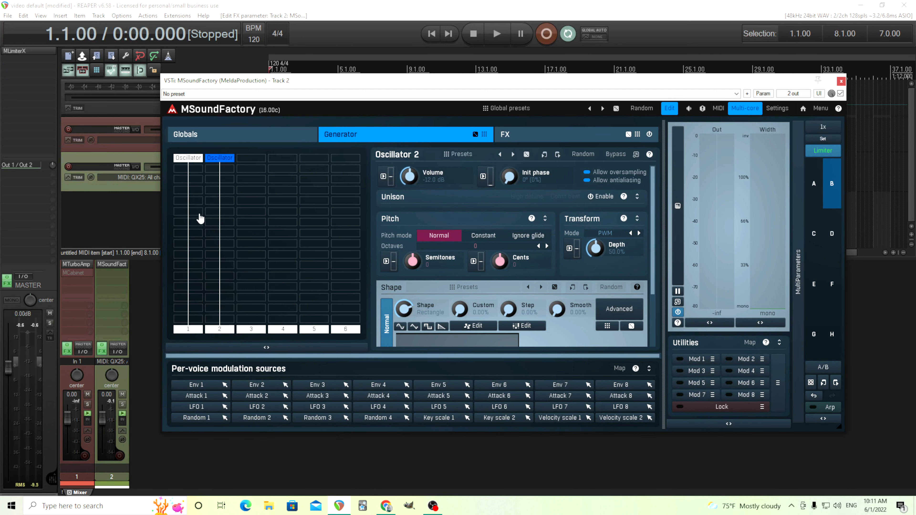
Add a Ratio module below the first oscillator in column 1 and set its side-chain source to column 2
double_click(190, 195)
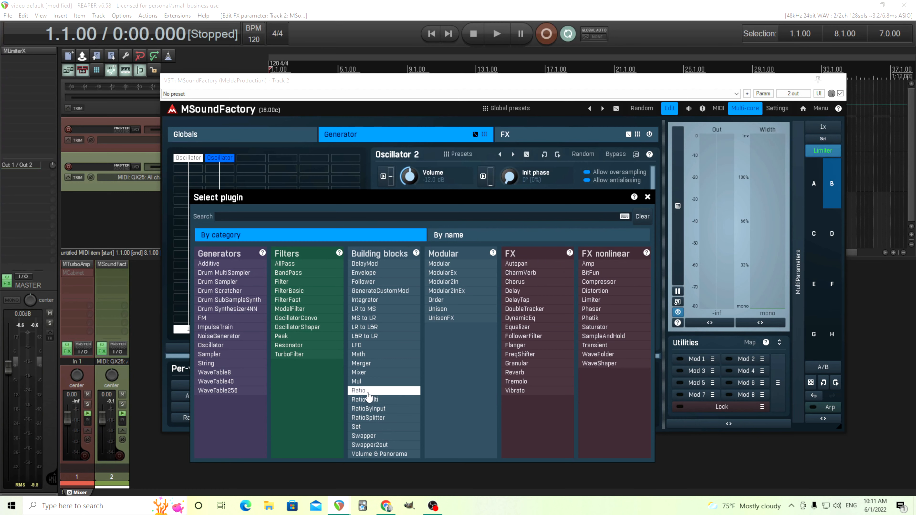
click(359, 390)
right_click(188, 190)
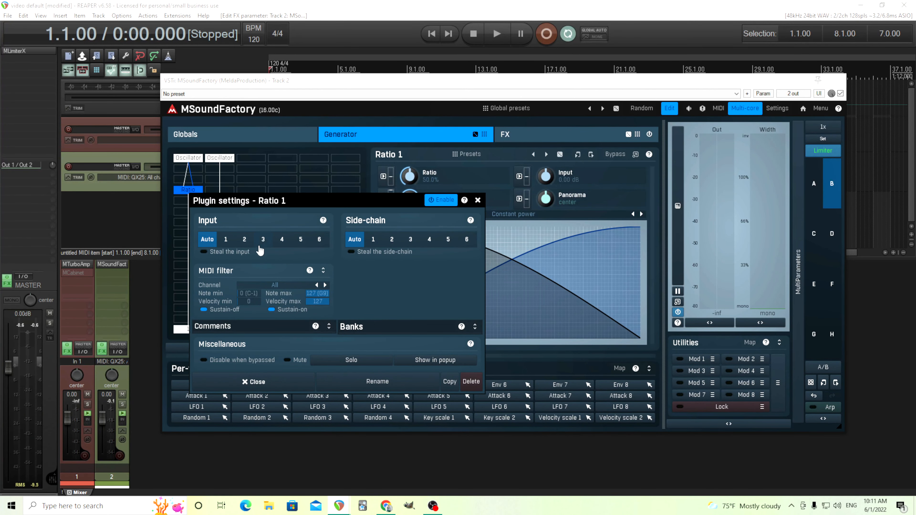
click(391, 239)
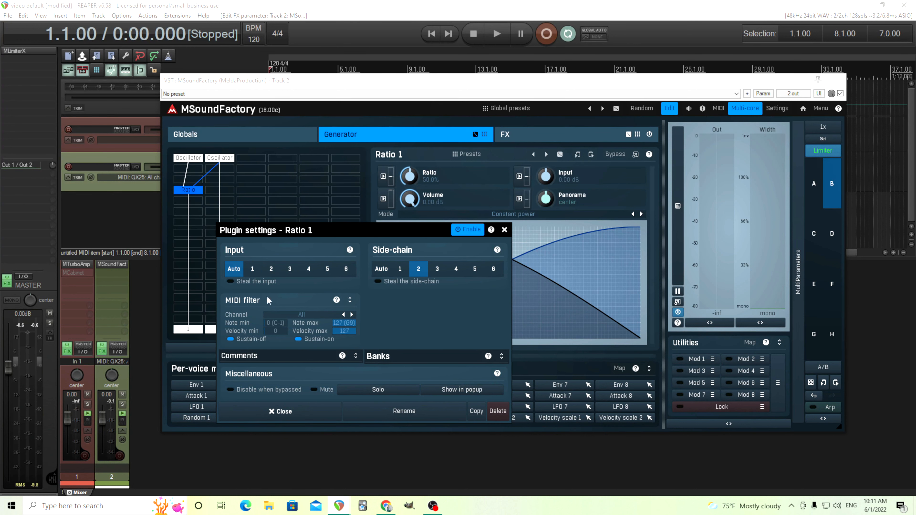
click(505, 231)
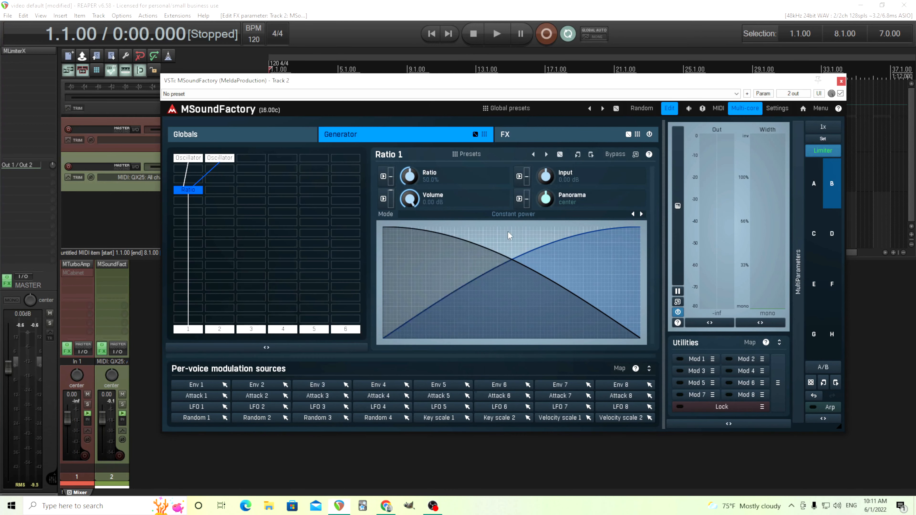
Set the pitch of Oscillator 2 to -1 octave
click(219, 162)
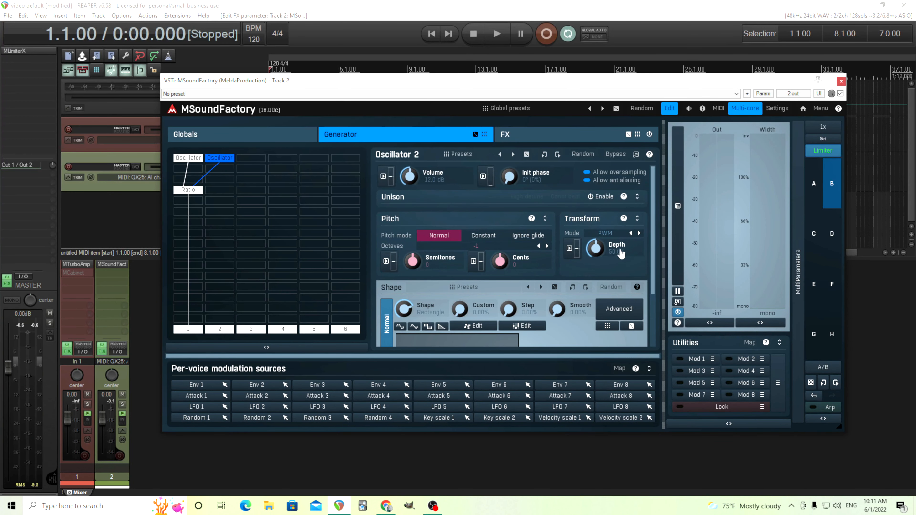
drag(651, 242, 652, 302)
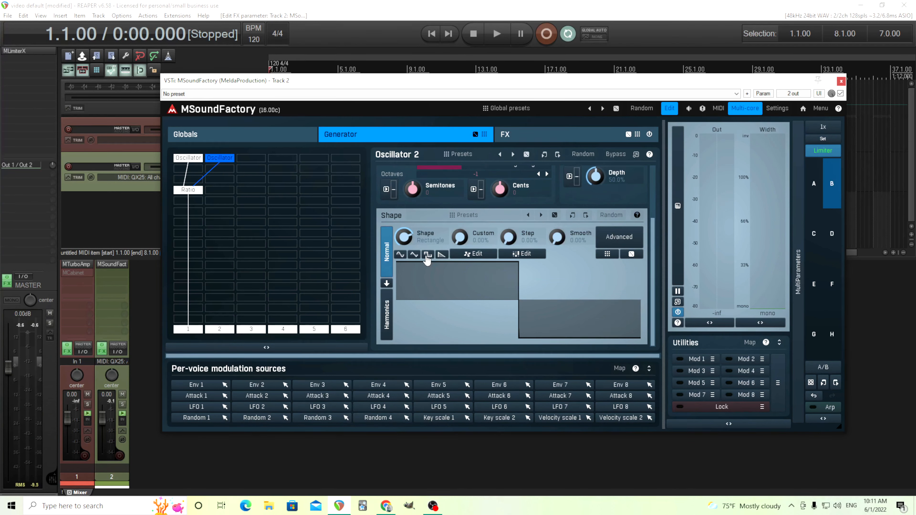
Compare the wave shape and pitch settings of Oscillator 1 and Oscillator 2
click(187, 158)
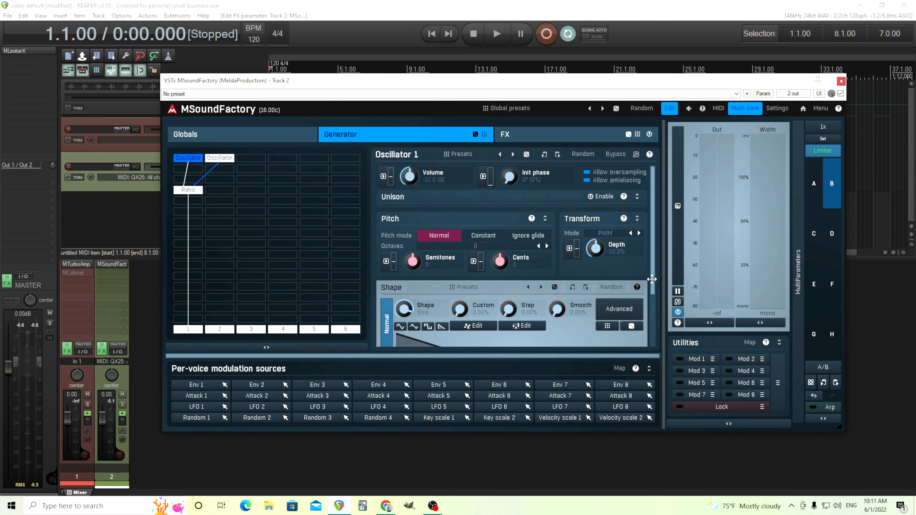
scroll(653, 252, down, 3)
scroll(653, 252, up, 3)
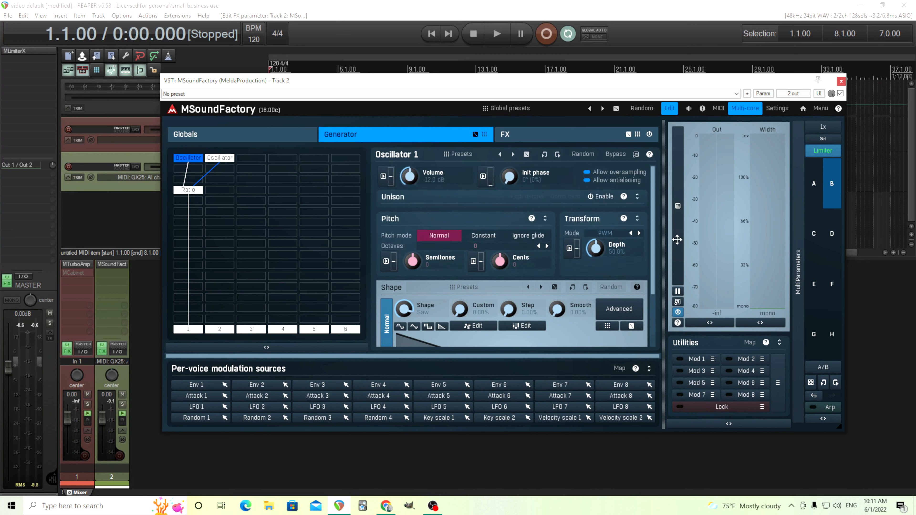
click(216, 159)
scroll(651, 220, down, 3)
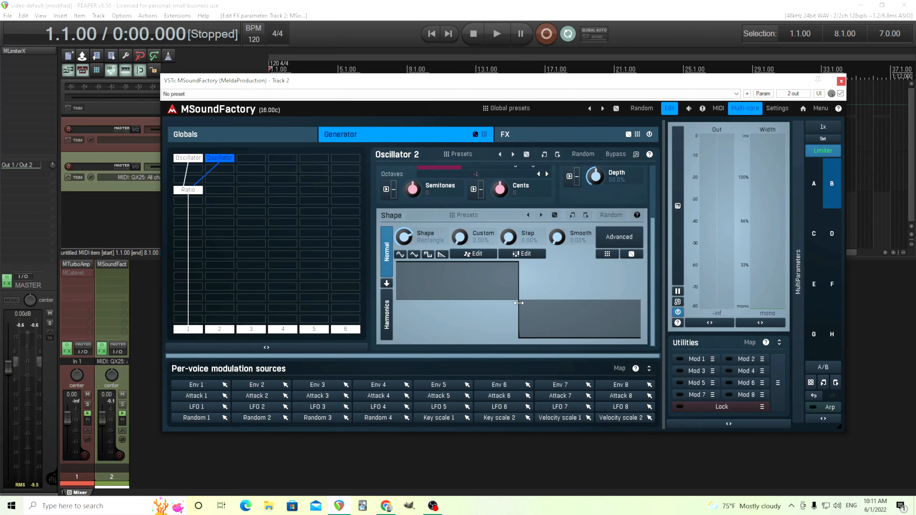
scroll(653, 238, up, 3)
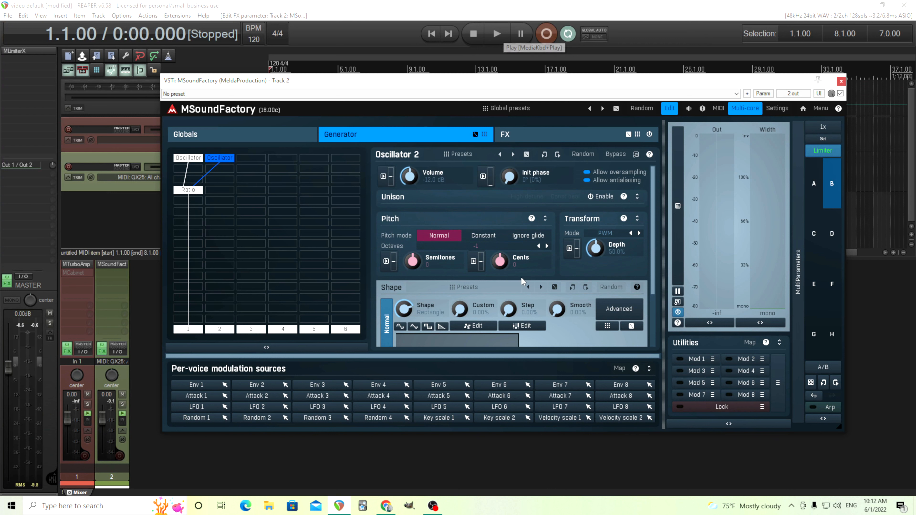
click(191, 159)
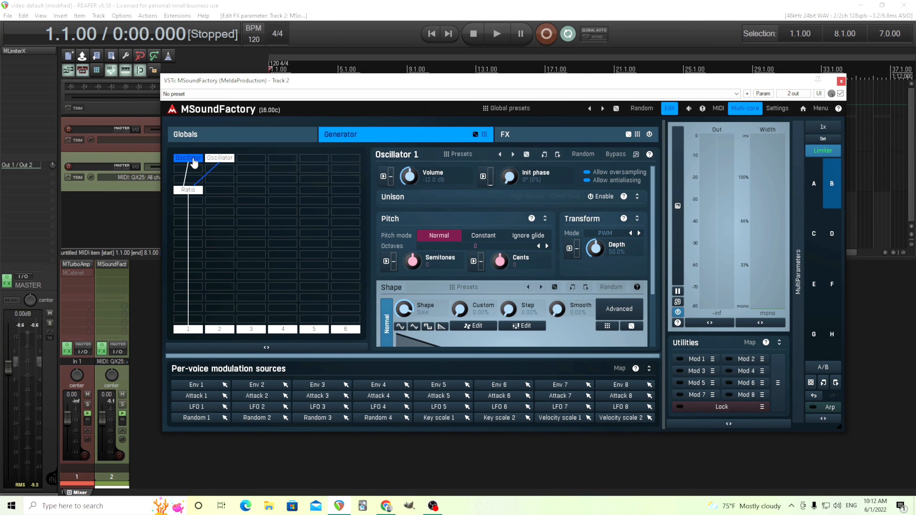
click(232, 161)
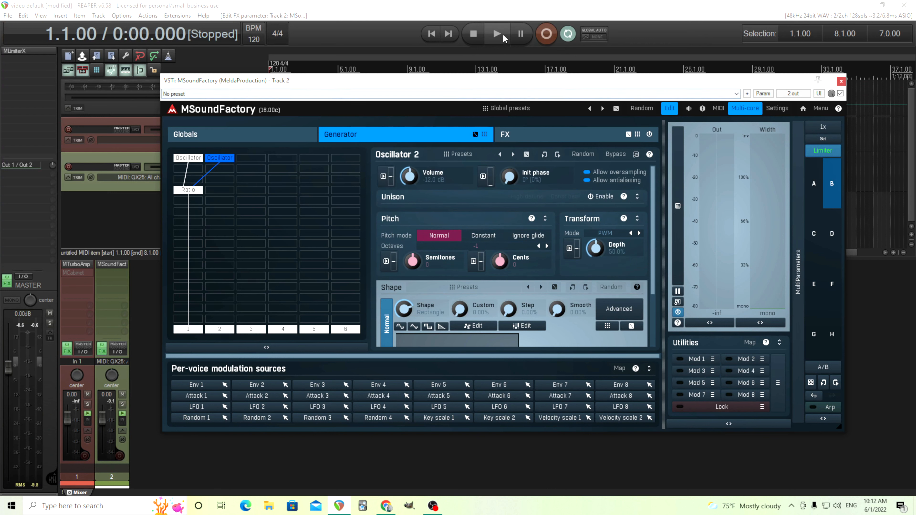
Play the project to hear both oscillators blended through the Ratio module, and stop playback
click(501, 36)
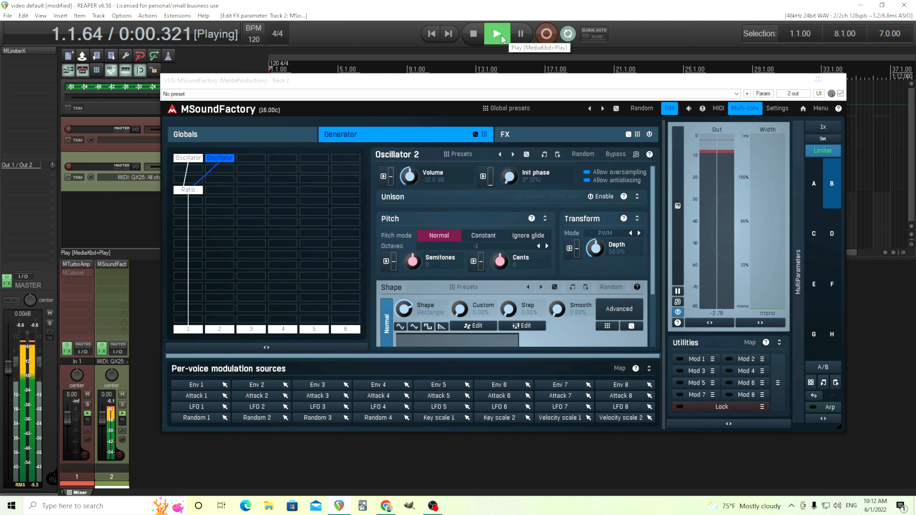
click(473, 34)
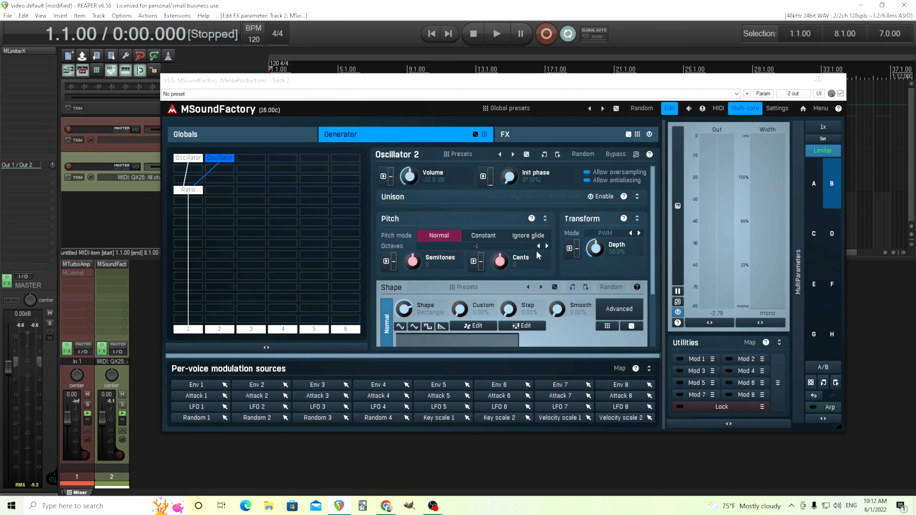
Lower the ratio of the Ratio module to 25.2% while listening to the project, and stop playback
click(180, 194)
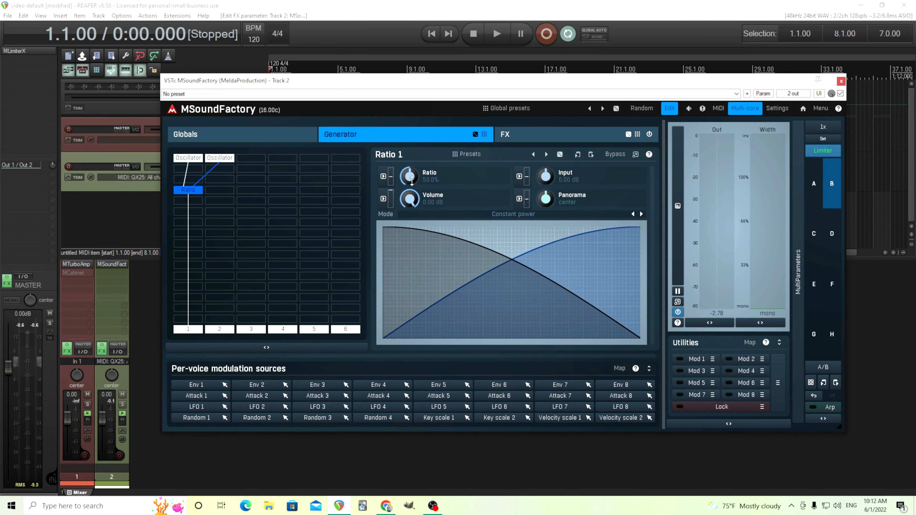
key(space)
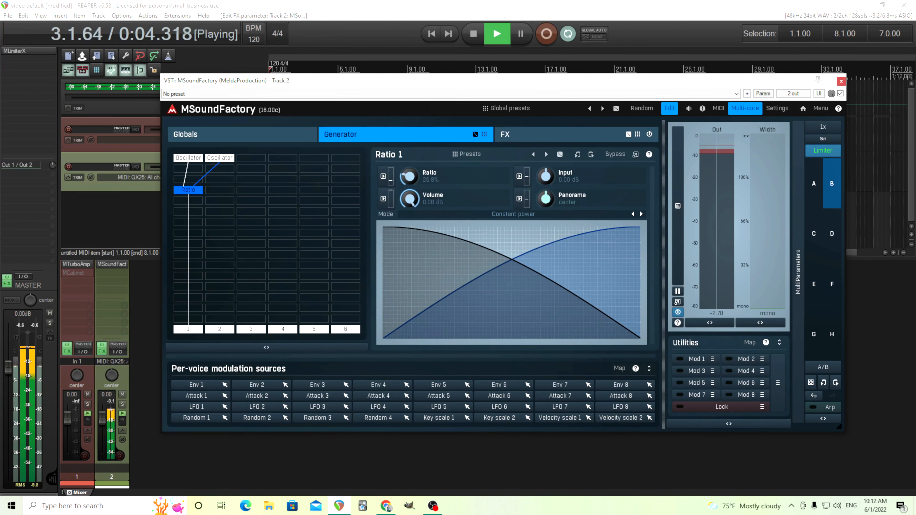
click(475, 36)
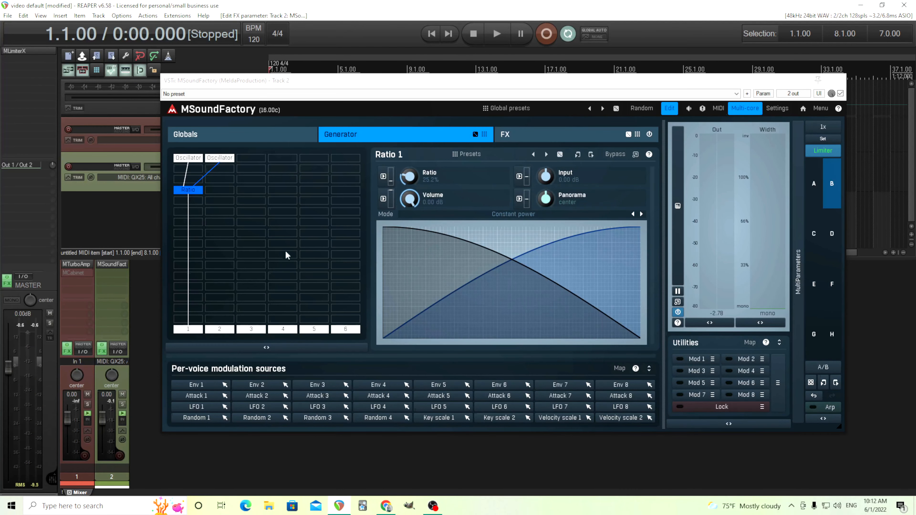
Add a FilterBasic module below the Ratio module, sweep its low-pass frequency while listening to the project, and stop playback
click(192, 212)
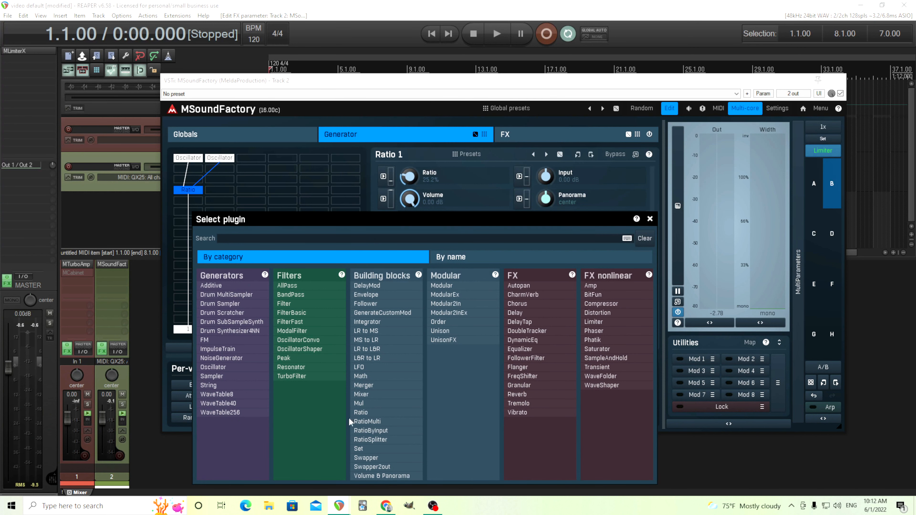
click(322, 314)
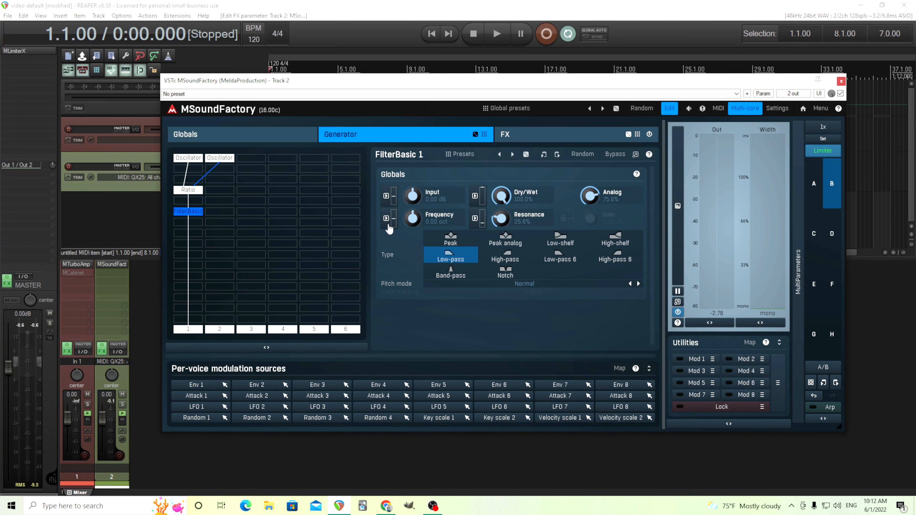
key(space)
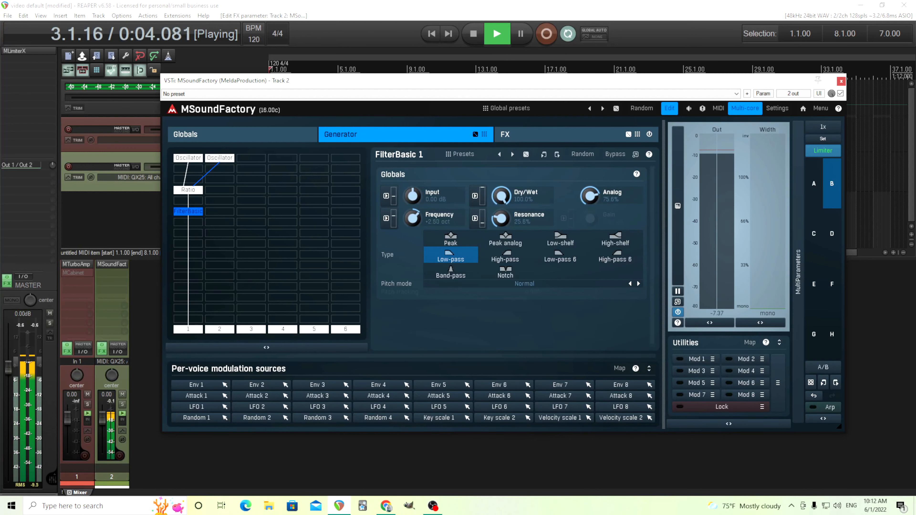
click(473, 33)
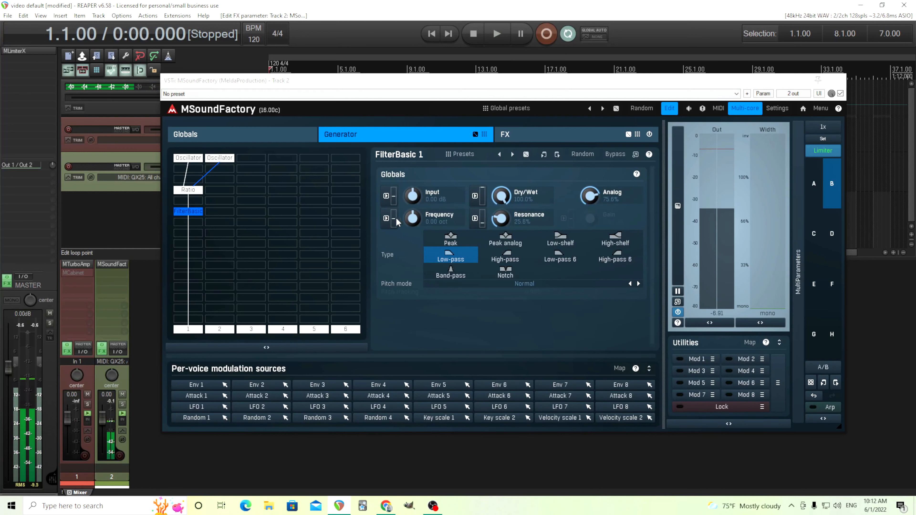
Assign Env 1 as the first modulation source for the FilterBasic frequency
click(386, 218)
click(157, 234)
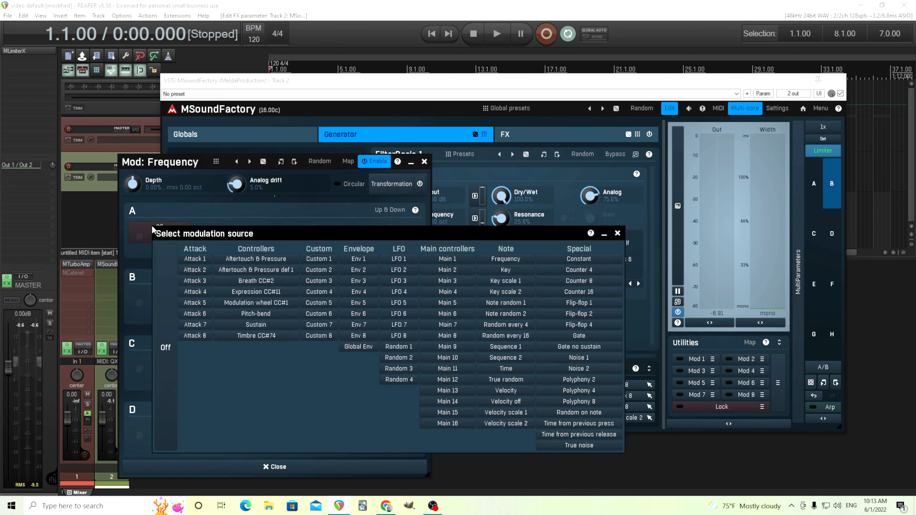
click(367, 259)
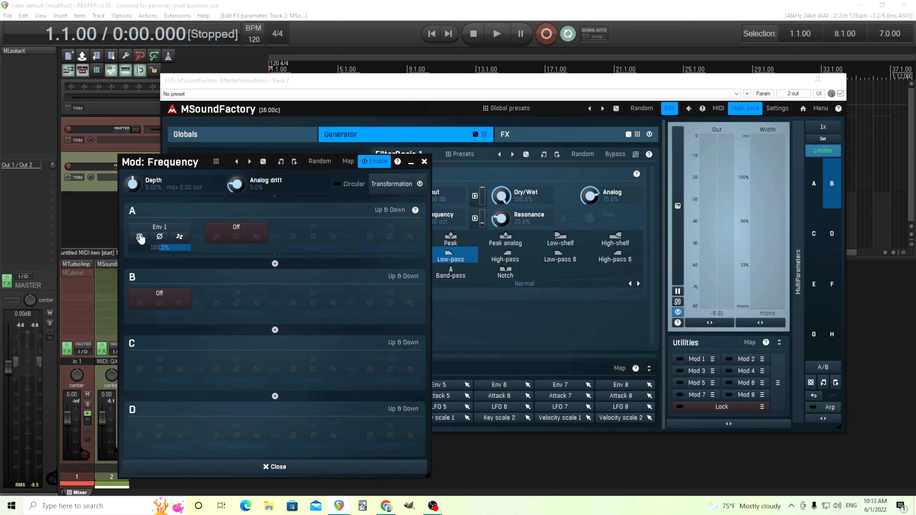
Set Env 1's sustain to 0.00 dB and its attack to 557 ms, and close the envelope settings
click(139, 237)
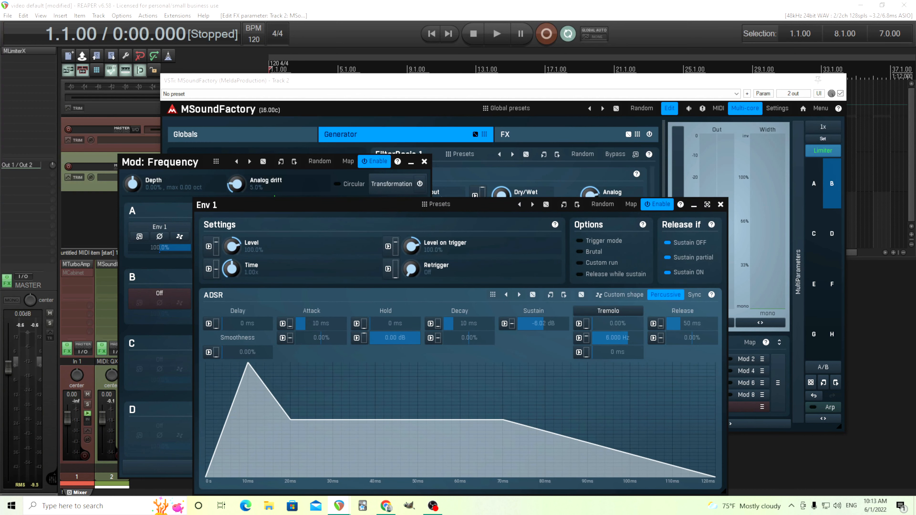
double_click(544, 323)
scroll(327, 324, up, 15)
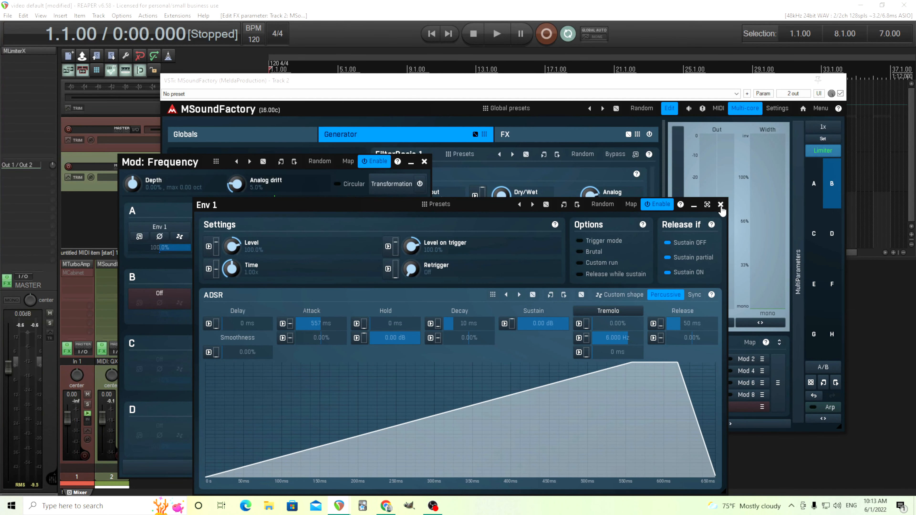
click(720, 205)
Set the filter frequency modulation depth to 22.40%, audition the envelope sweep, and close the modulation settings
drag(133, 184, 133, 173)
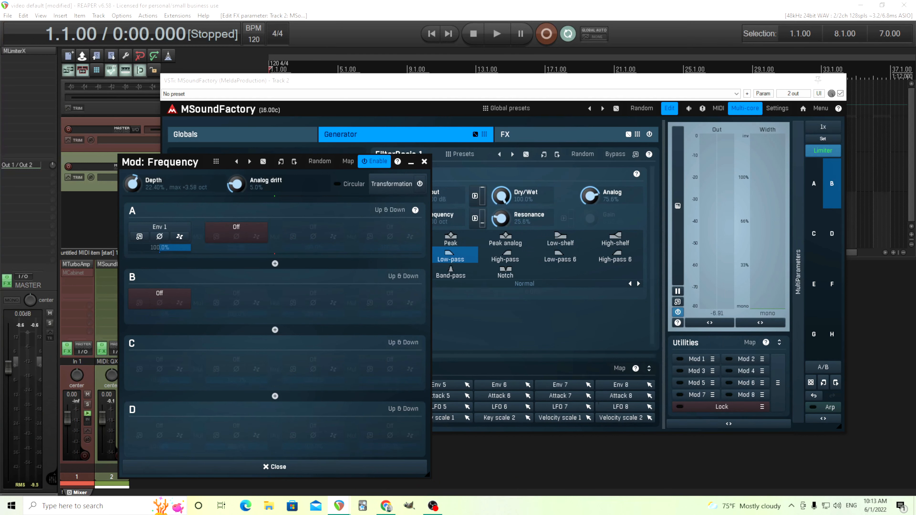
click(494, 41)
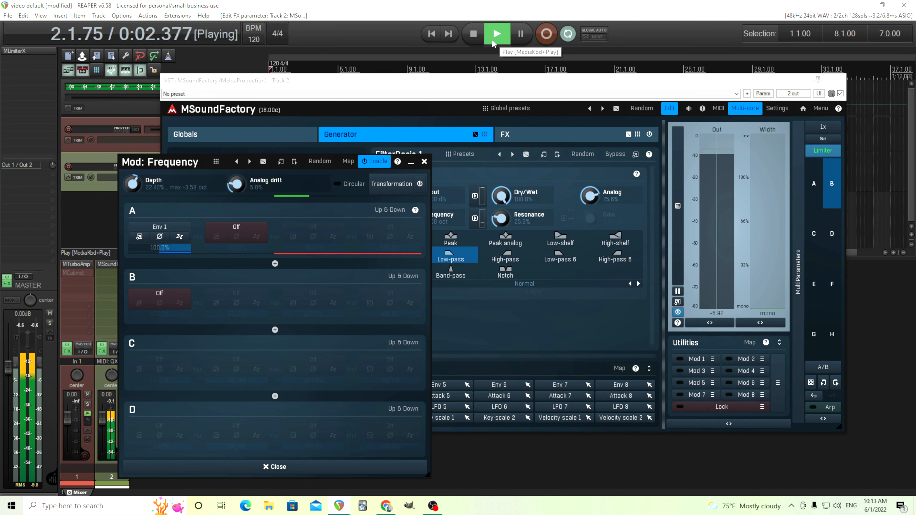
click(478, 40)
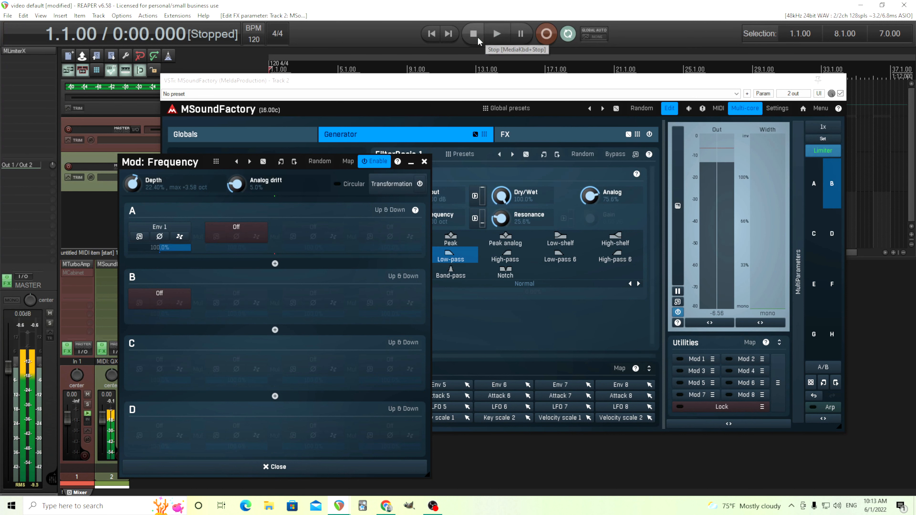
click(424, 162)
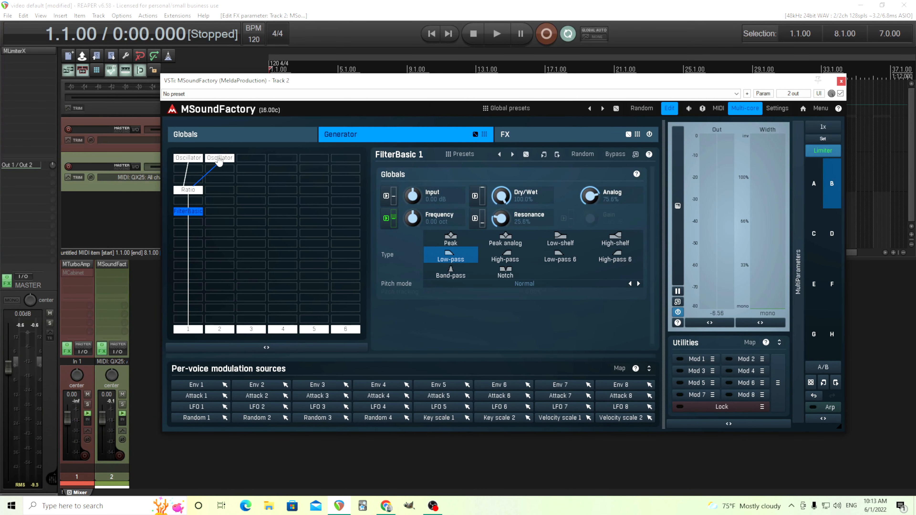
Set the pitch of Oscillator 1 to -1 octave to match Oscillator 2, and audition the project
click(219, 159)
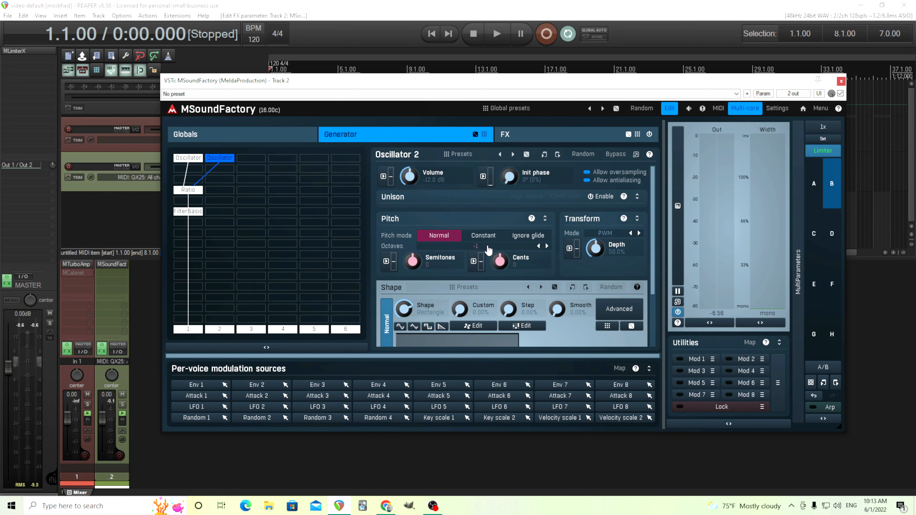
click(188, 157)
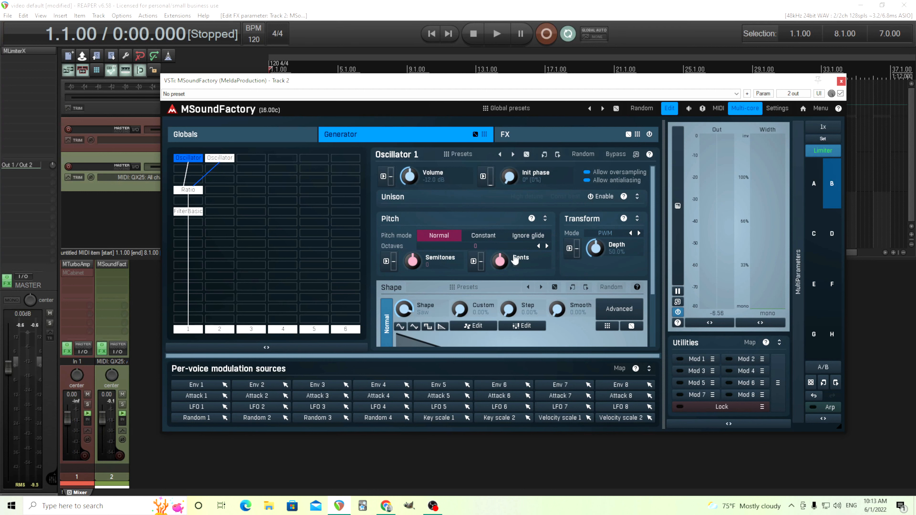
click(547, 247)
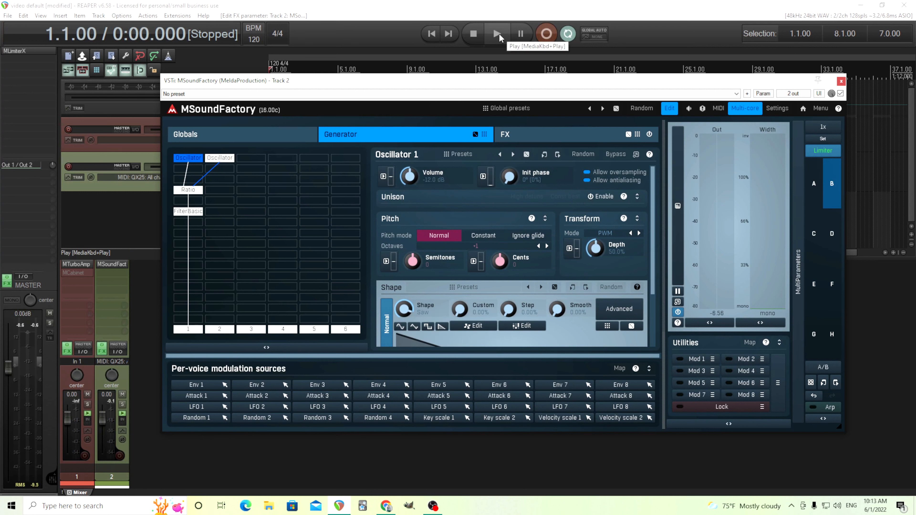
click(498, 33)
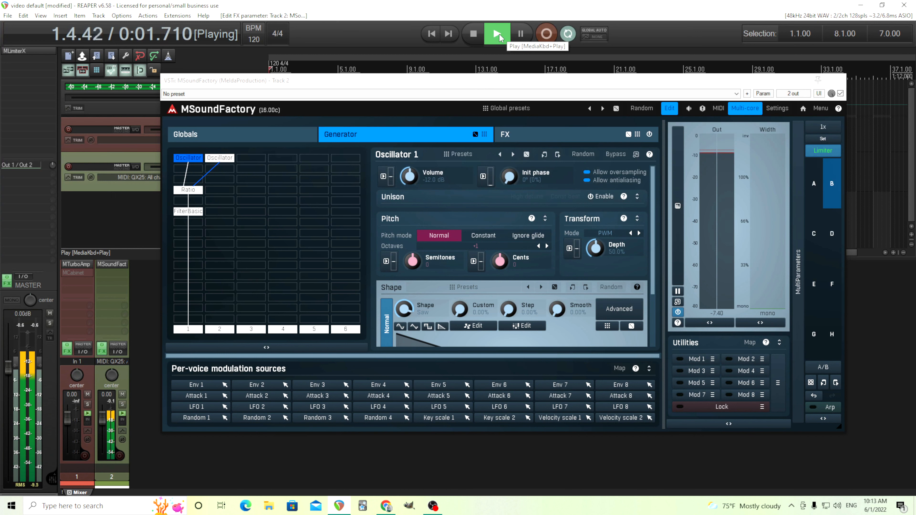
click(475, 34)
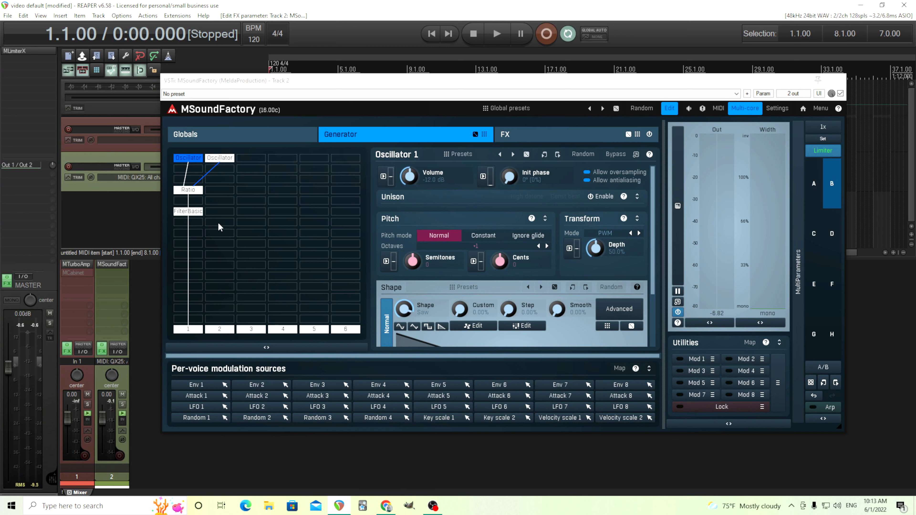
Enable the global Analog feature at 100% depth and play the project to hear its effect
click(187, 212)
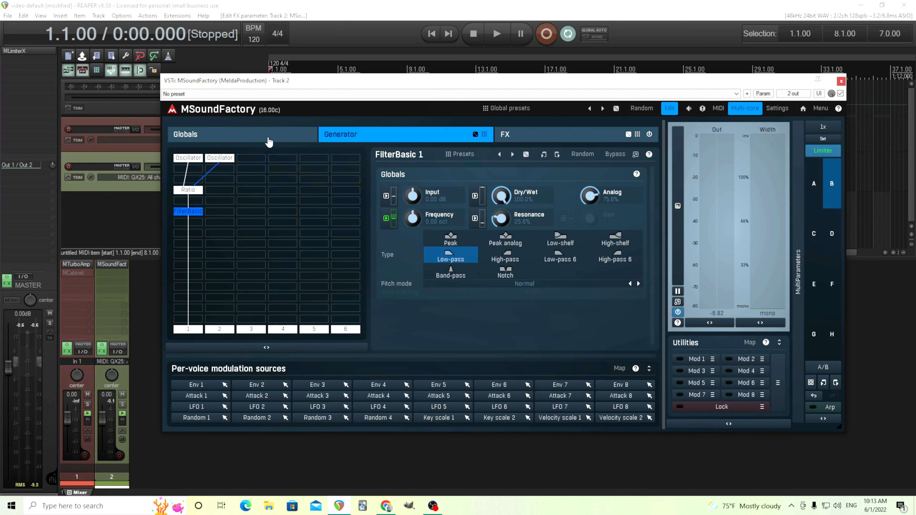
click(269, 141)
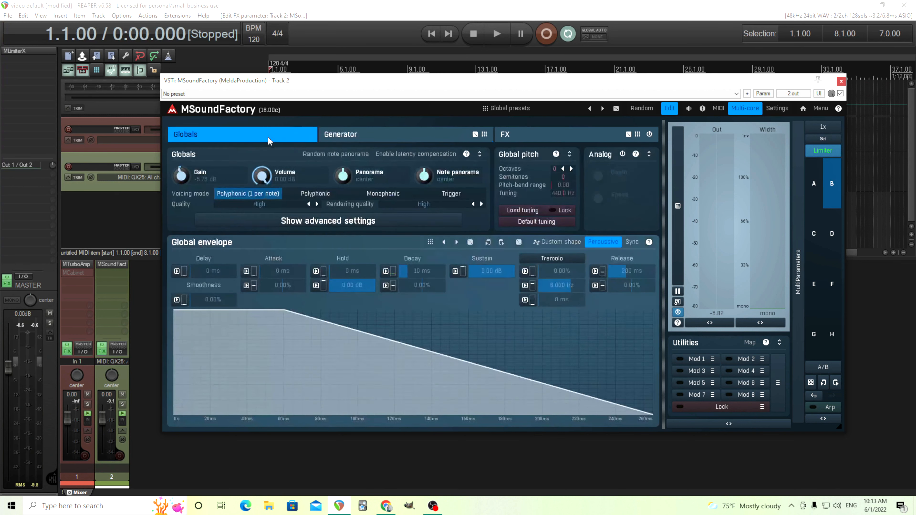
click(622, 154)
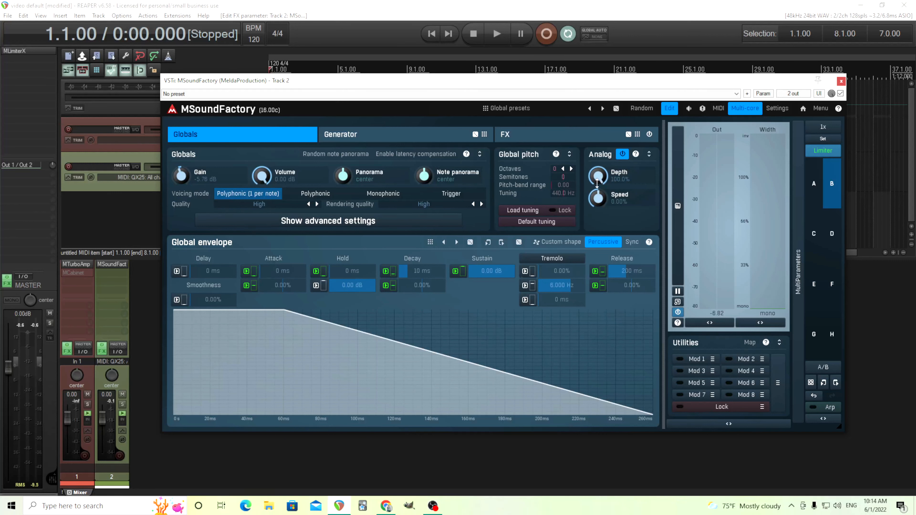
click(498, 40)
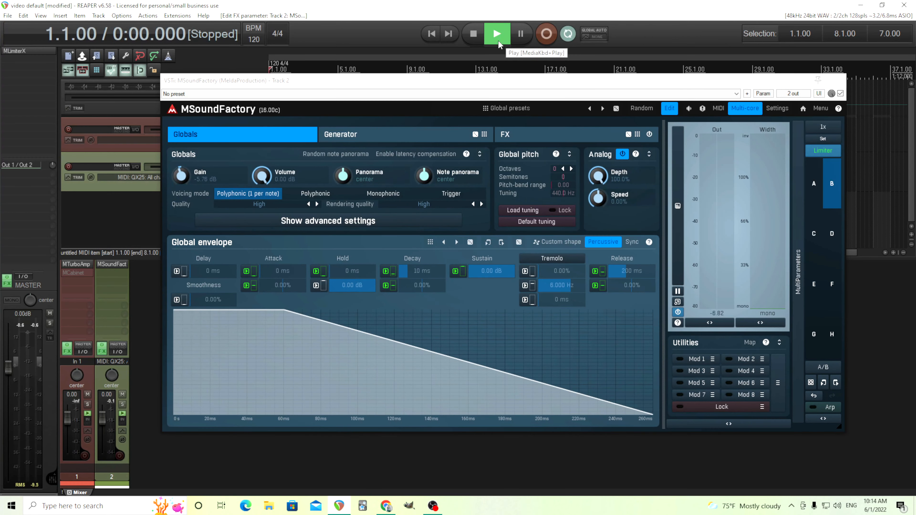
click(479, 37)
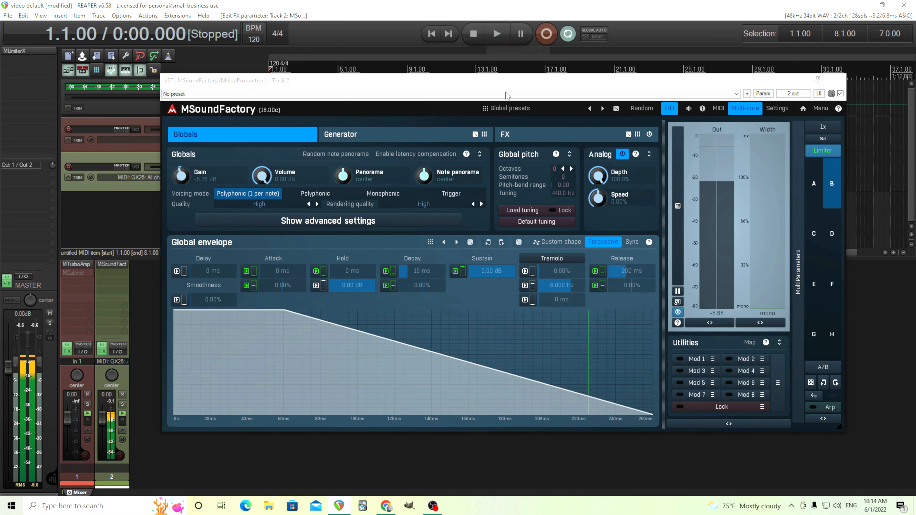
Lower the global Analog depth to 12.1%, audition it, and fine-tune the depth to 11.0%
double_click(605, 176)
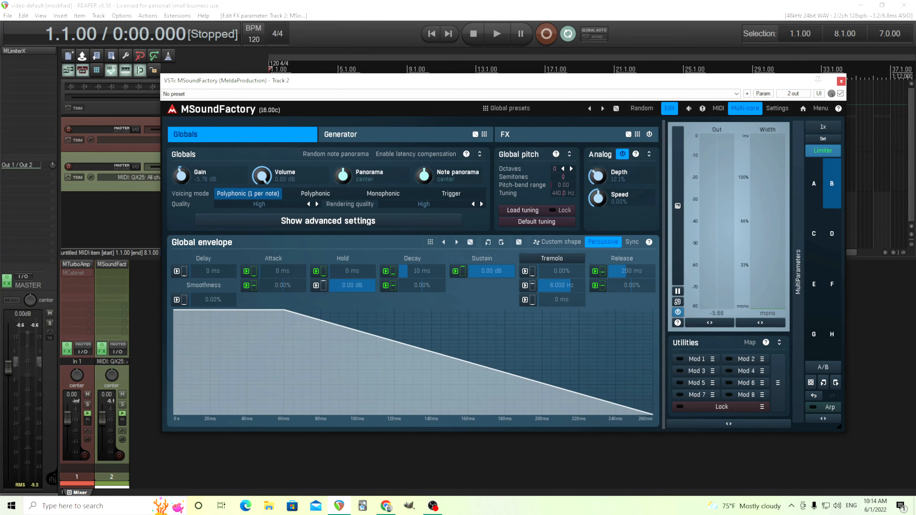
click(498, 34)
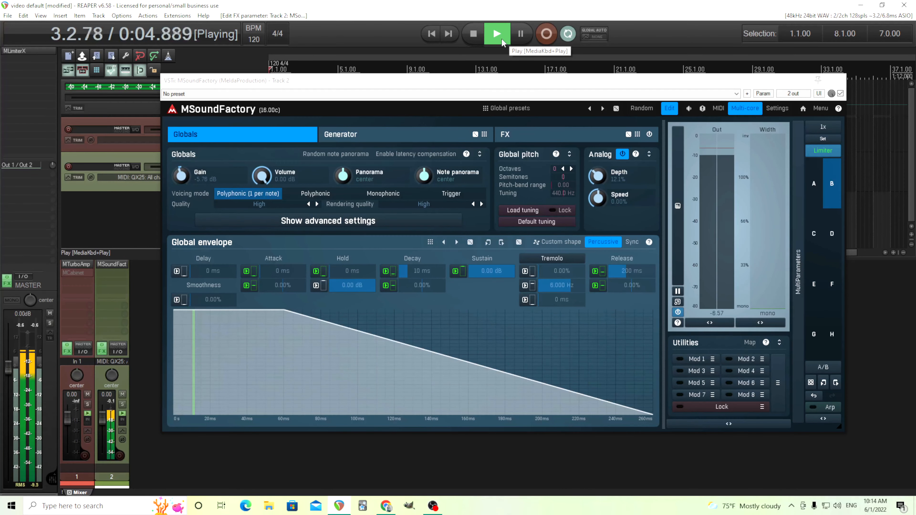
click(477, 36)
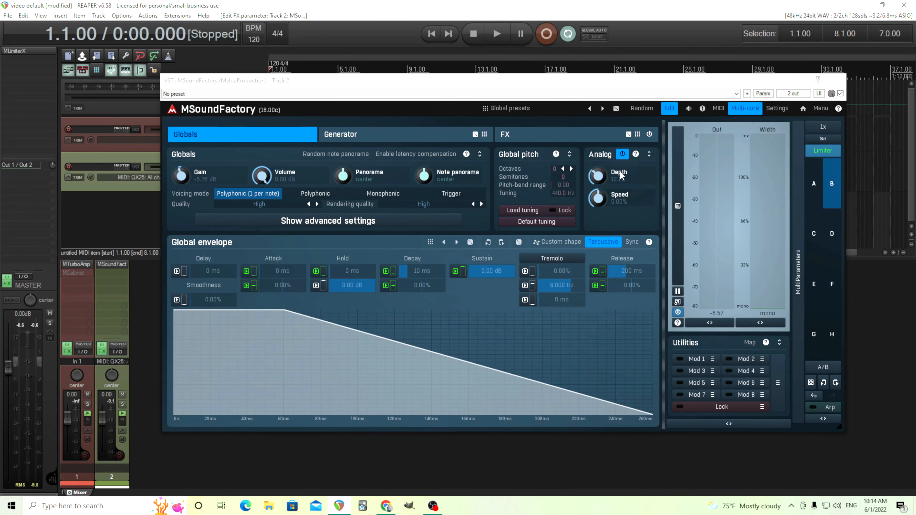
click(598, 180)
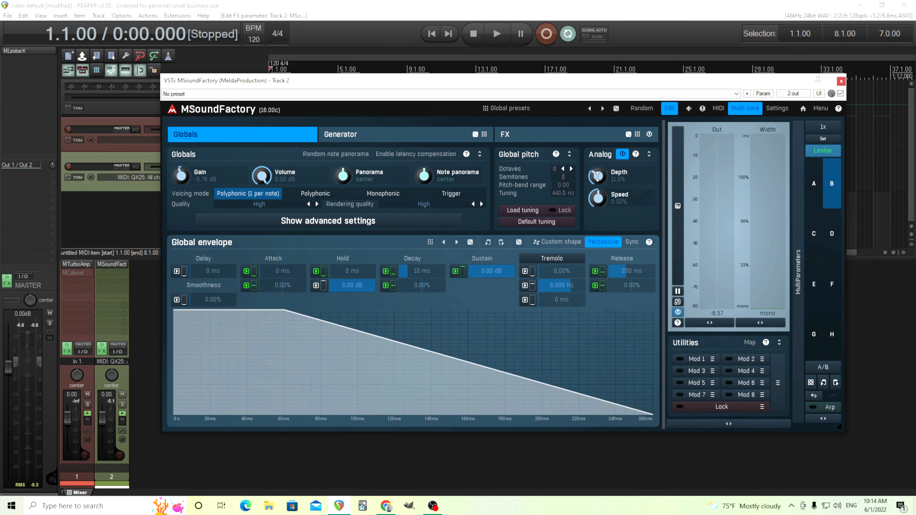
Add a Chorus effect to the first lane of the FX grid
click(402, 136)
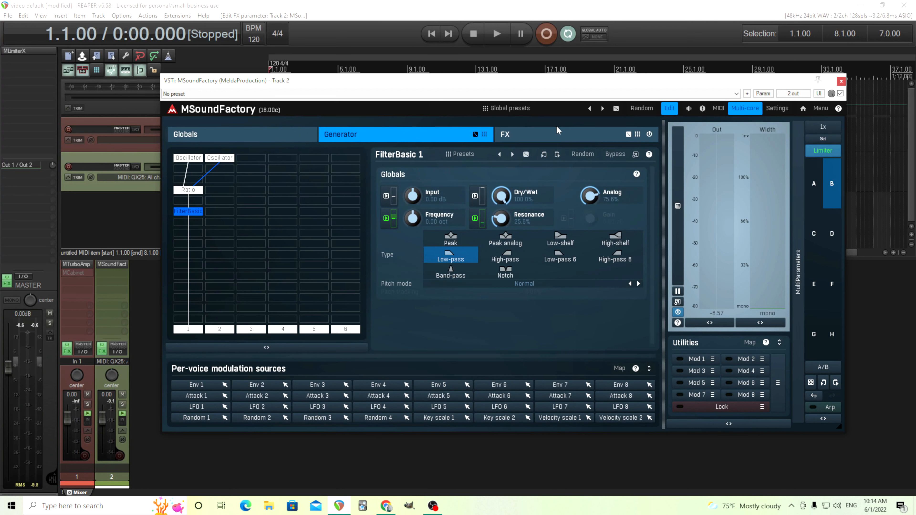
click(557, 134)
double_click(187, 187)
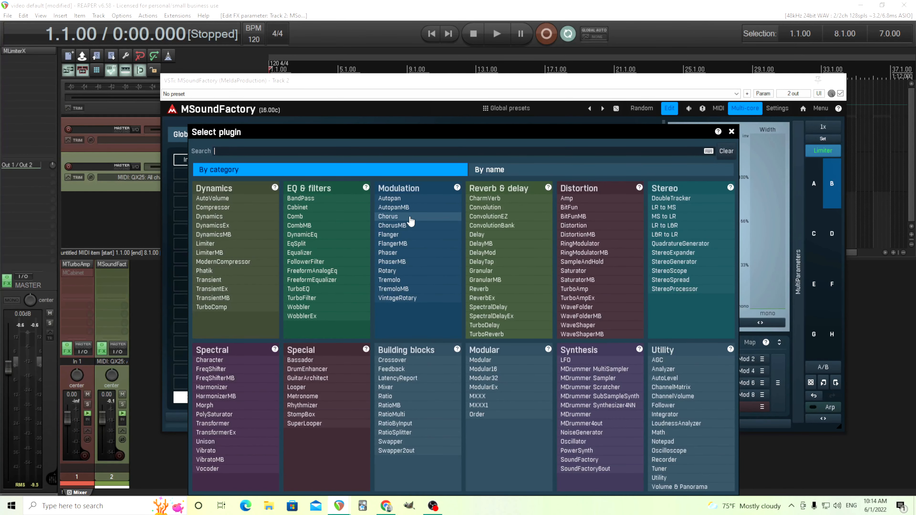
click(388, 216)
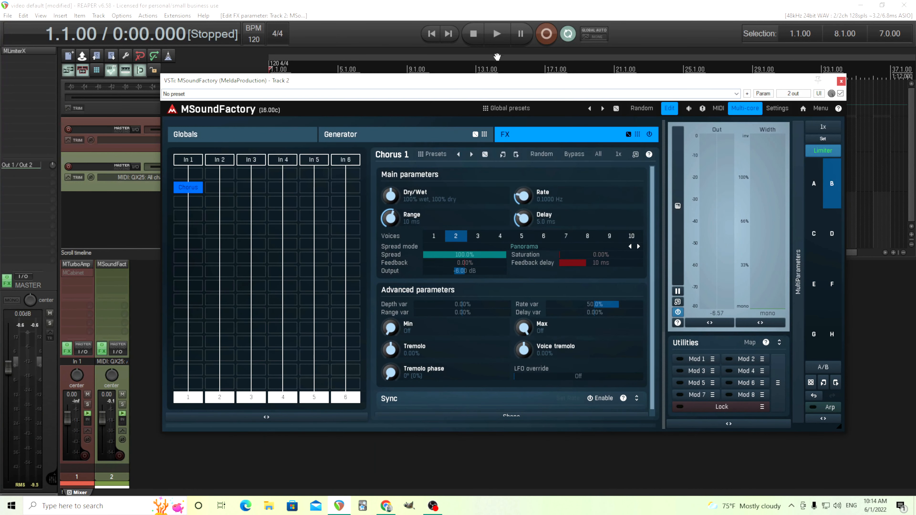
While the project plays, set the Chorus to 4 voices, range 1.4 ms, rate 0.1445 Hz and output -8.30 dB, and stop playback
key(space)
mouse_move(390, 218)
mouse_down()
mouse_move(390, 234)
mouse_move(391, 223)
mouse_up()
click(499, 236)
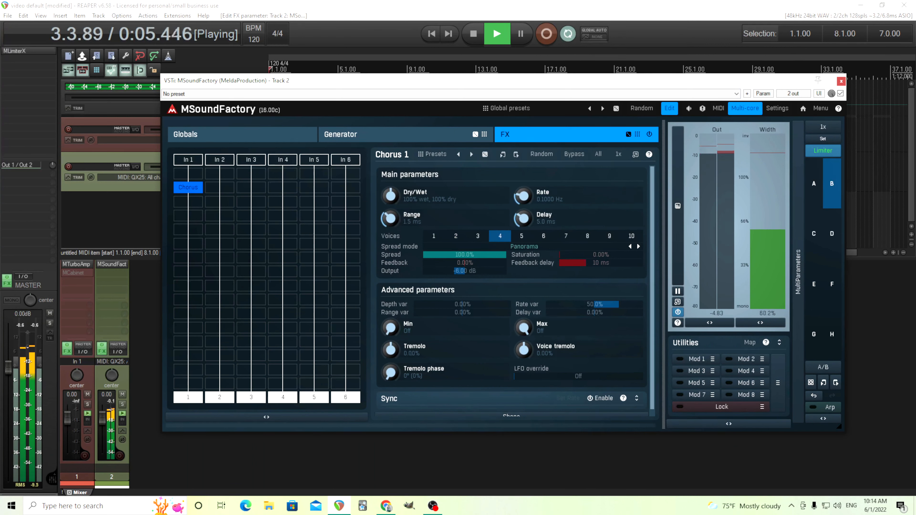
drag(515, 199, 527, 213)
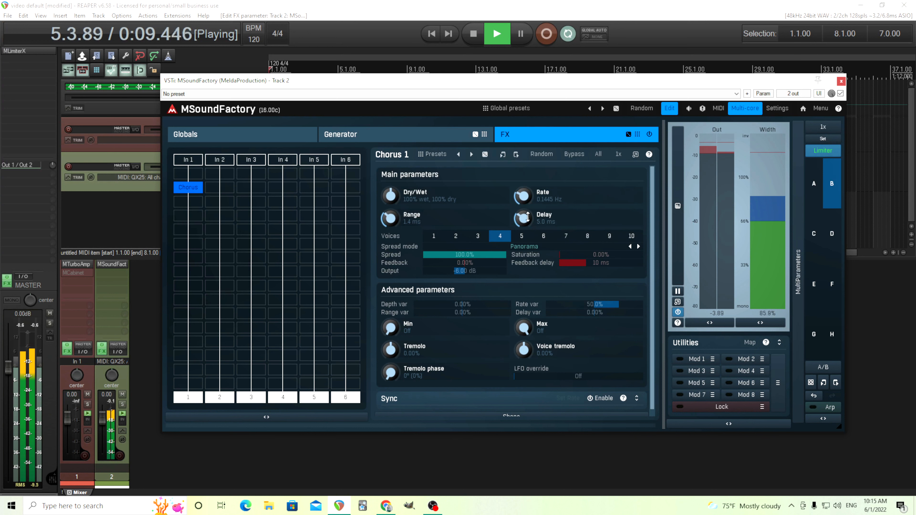
drag(478, 271, 475, 262)
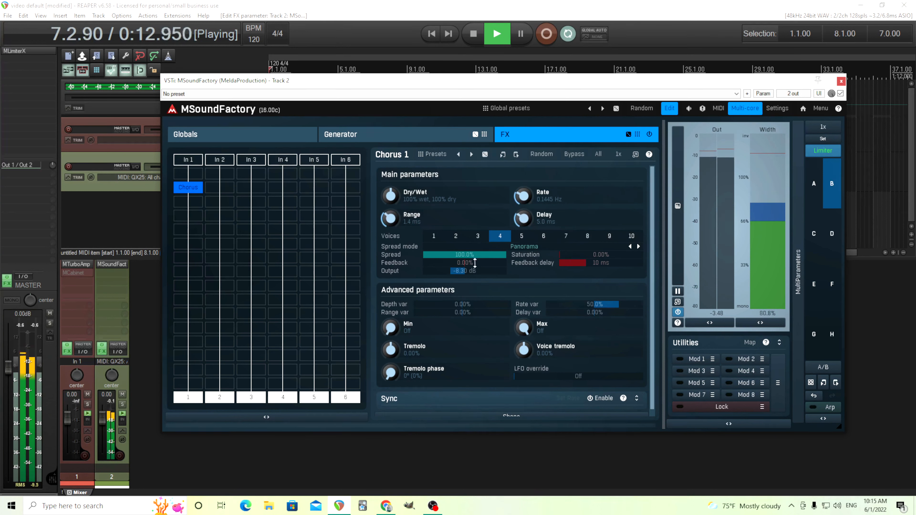
click(473, 34)
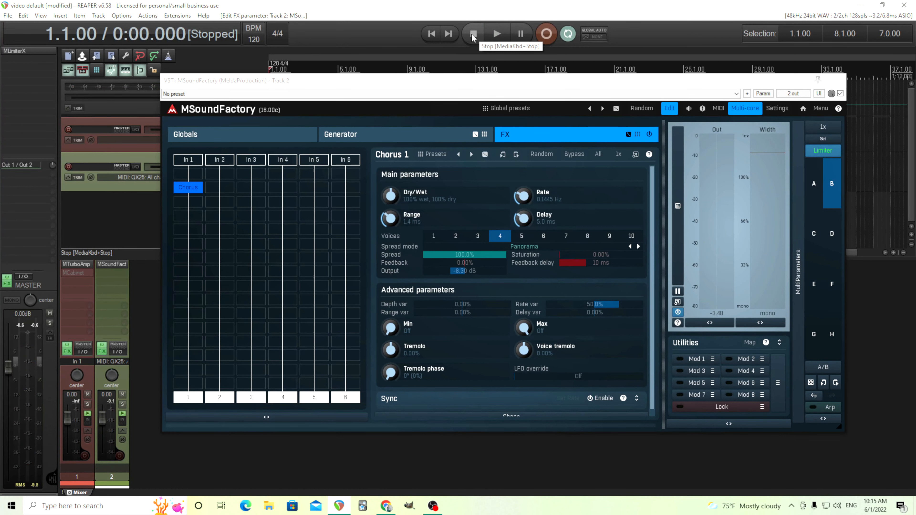
click(349, 136)
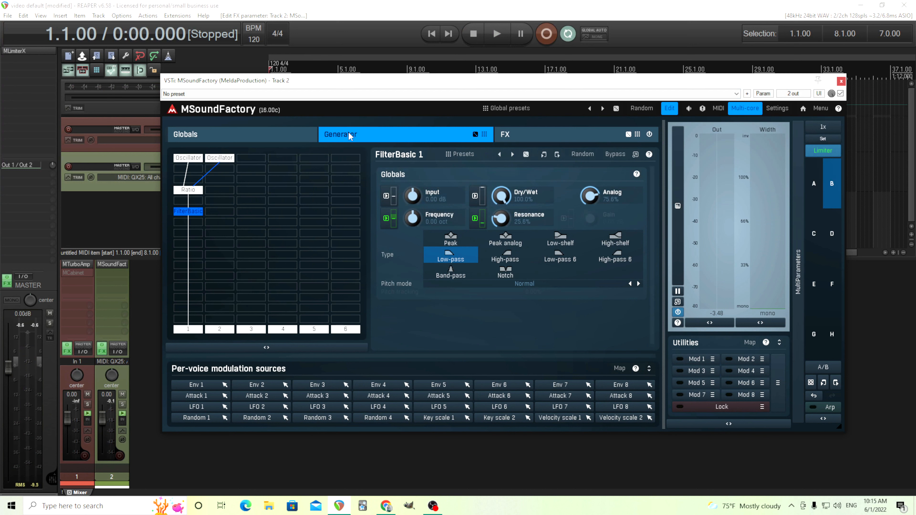
click(561, 141)
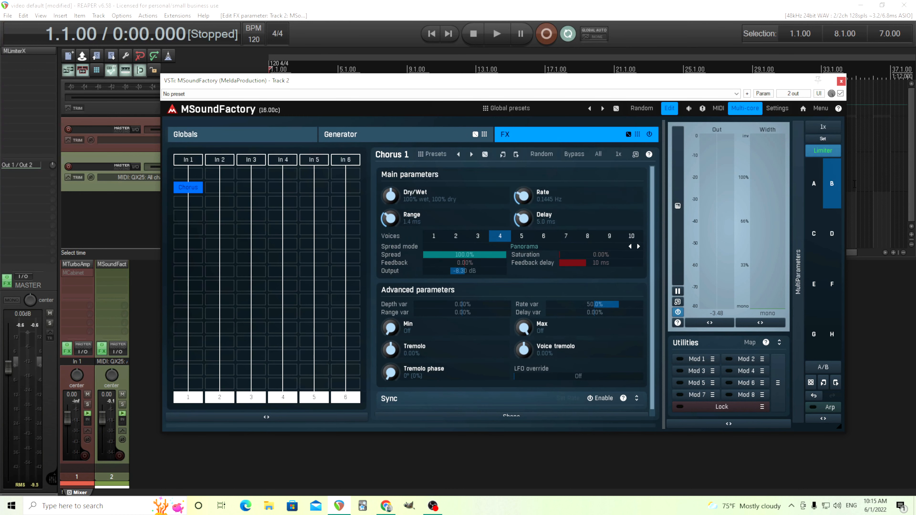
Switch to preset slot A, play the project to compare its sound, then stop and return to slot B
click(221, 140)
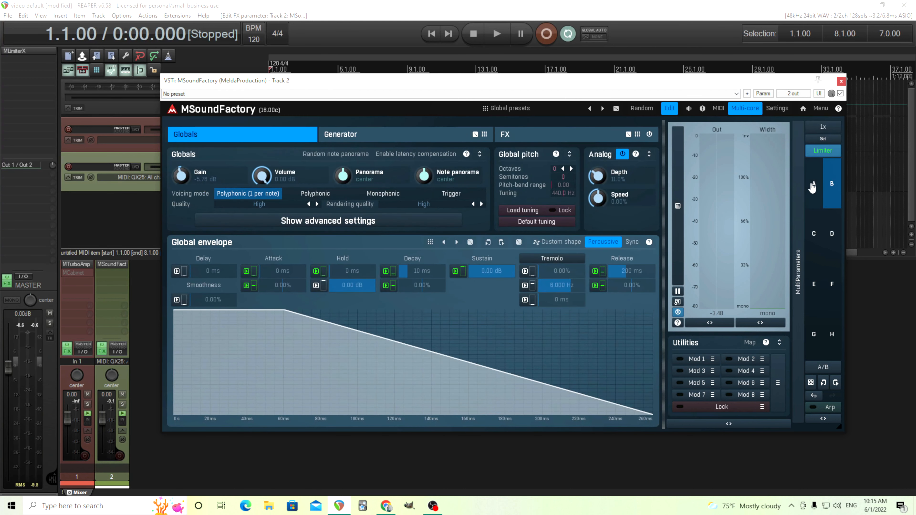
click(813, 184)
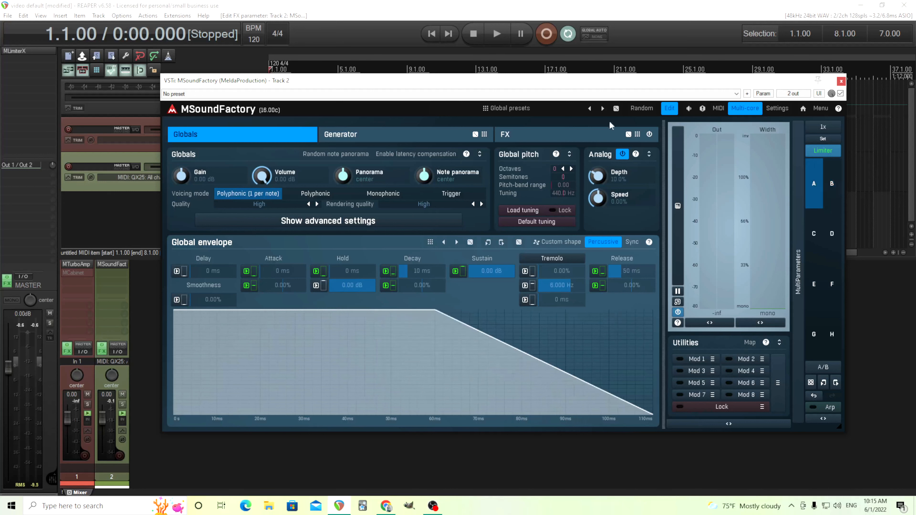
click(503, 35)
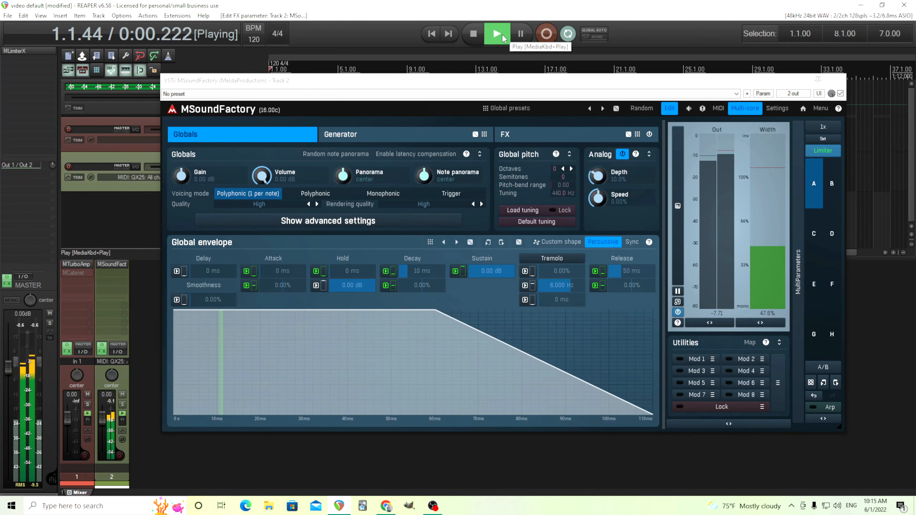
click(474, 36)
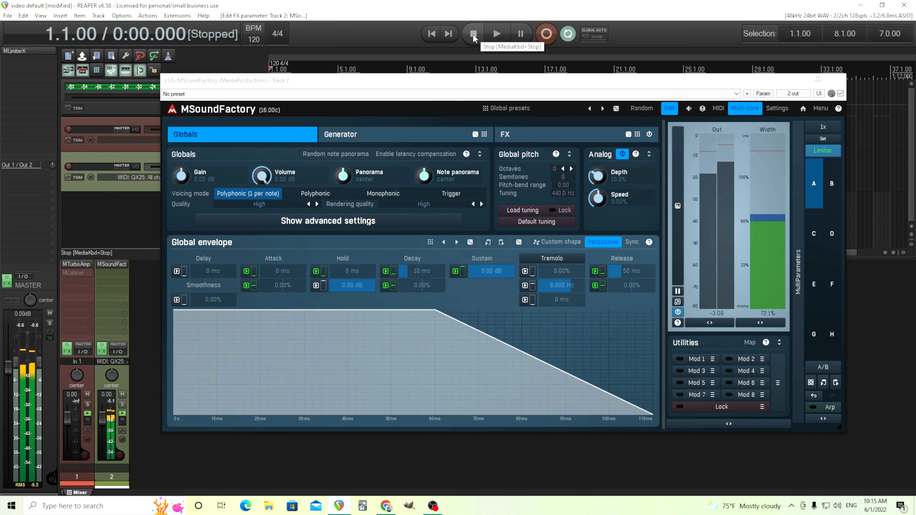
click(831, 183)
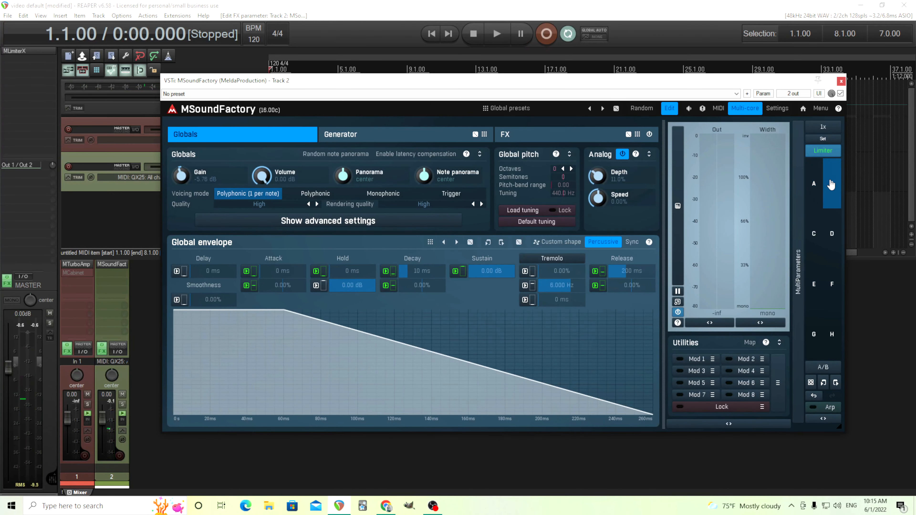
Add a SoundFactory synthesis module at the start of the second lane in the FX grid
click(528, 139)
click(387, 139)
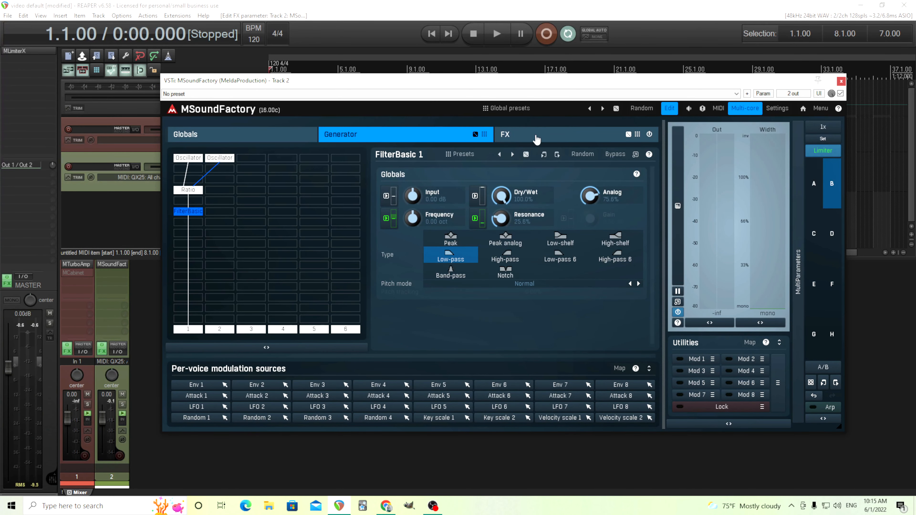
click(537, 139)
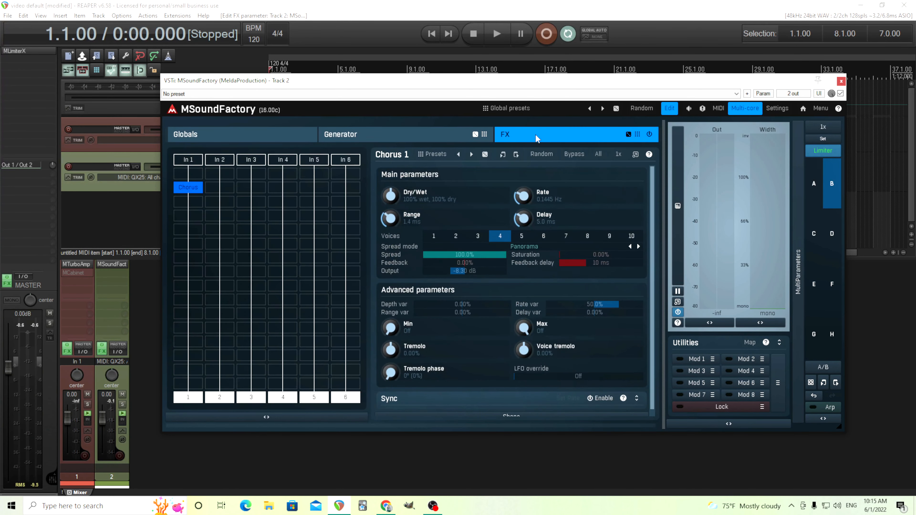
click(219, 175)
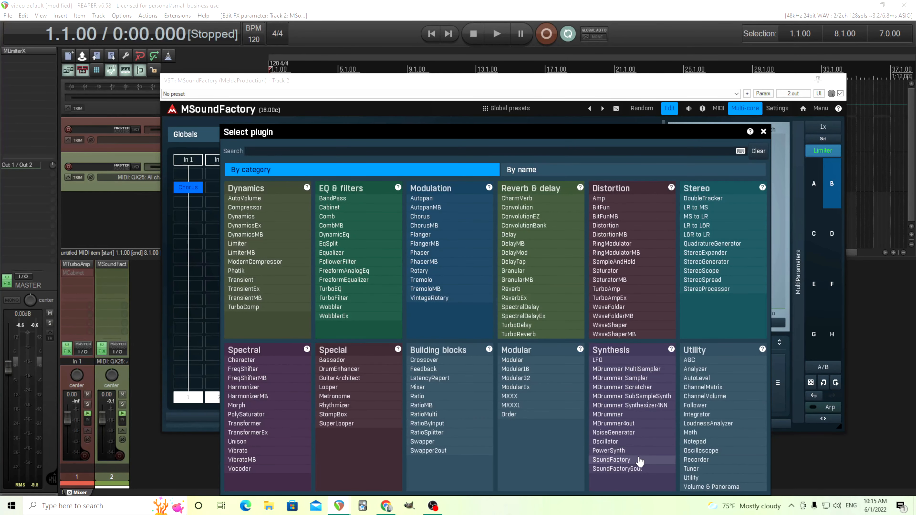
click(612, 460)
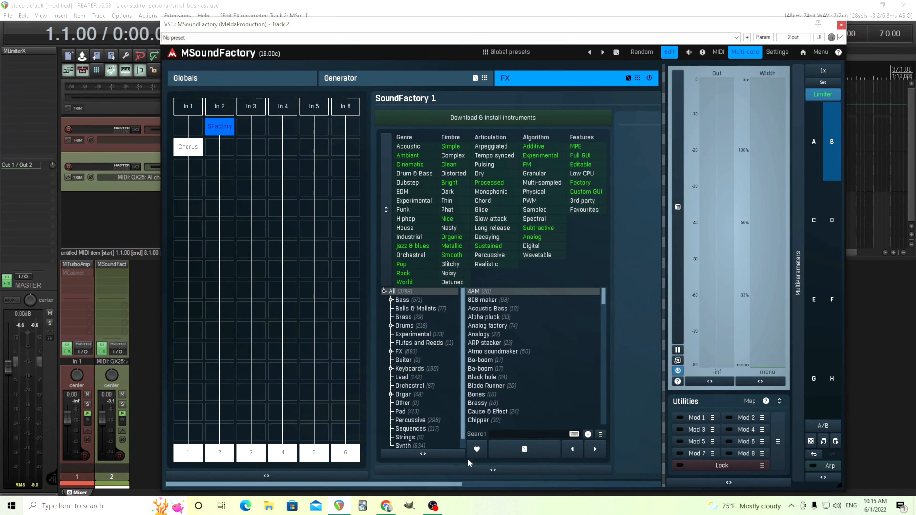
Look across the nested SoundFactory's interface and collapse its instrument browser
drag(447, 484, 574, 386)
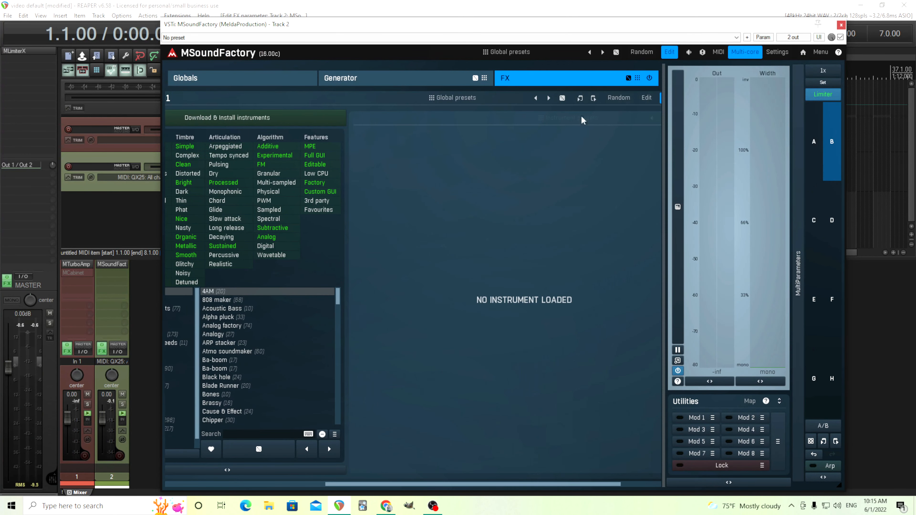
drag(577, 484, 350, 477)
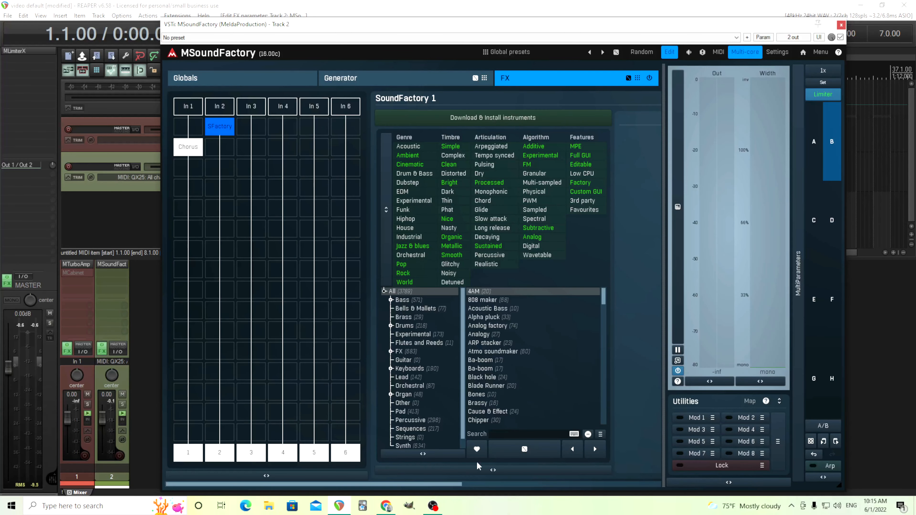
click(461, 470)
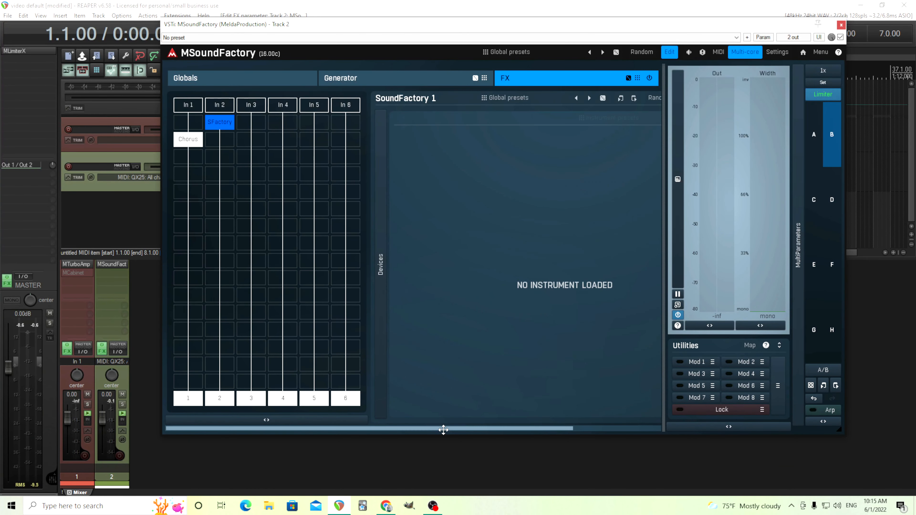
Open the nested SoundFactory in its own window, enlarge it, expand its toolbar and switch it to edit mode
drag(443, 429, 530, 429)
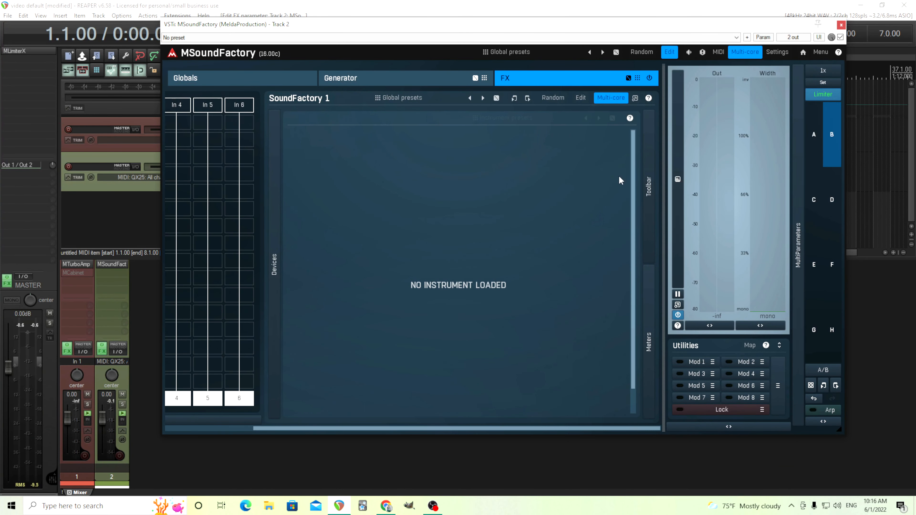
click(634, 98)
drag(295, 89, 233, 82)
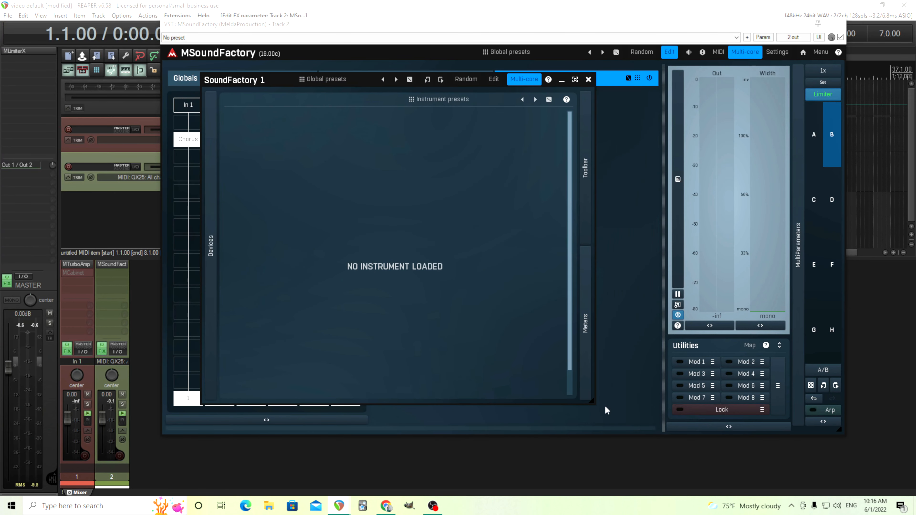
drag(593, 403, 737, 437)
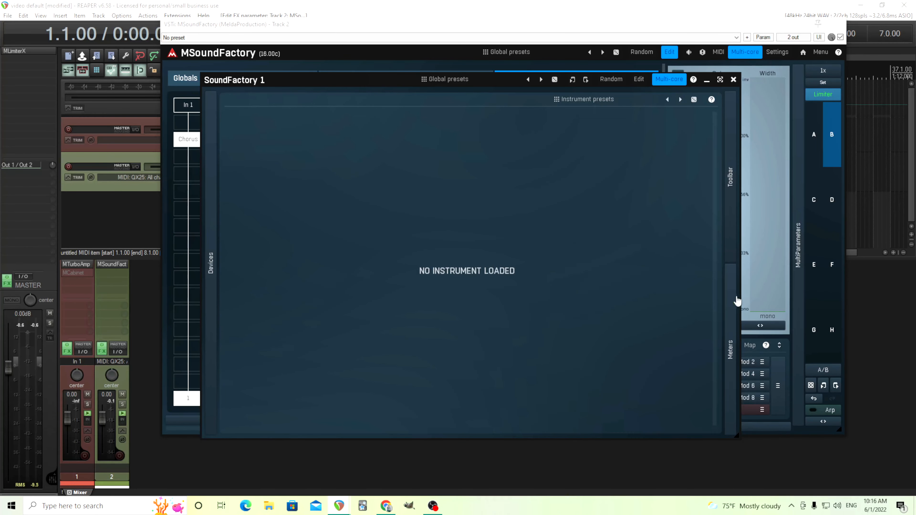
click(730, 232)
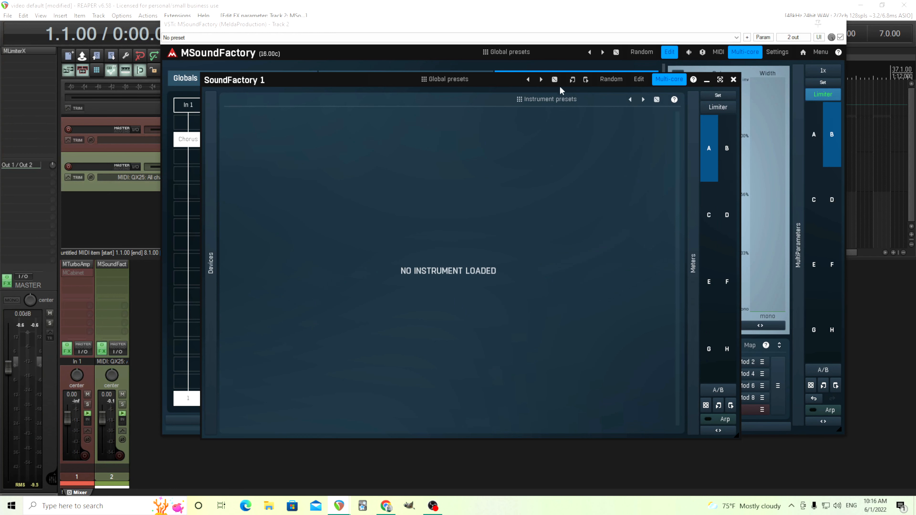
click(638, 82)
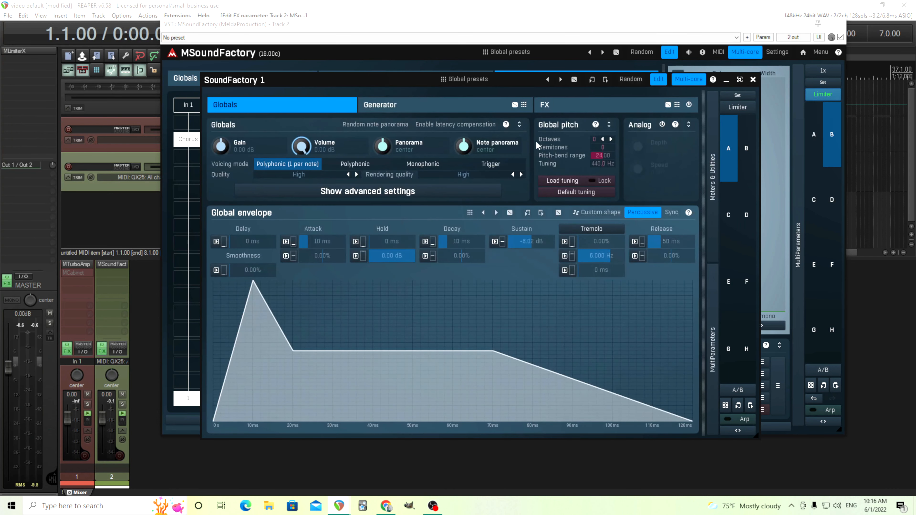
Set the nested SoundFactory's global envelope to attack 0 ms, release 187 ms and sustain 0.00 dB
drag(317, 241, 303, 242)
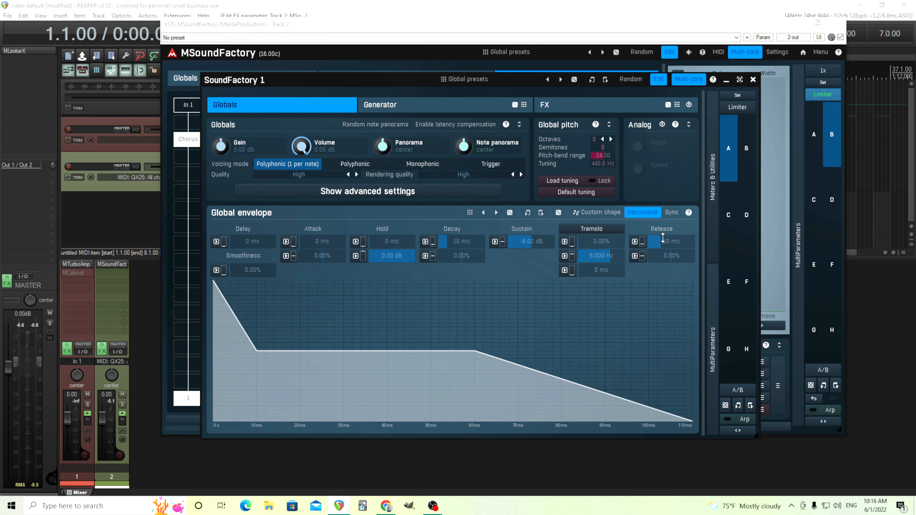
drag(663, 237, 663, 216)
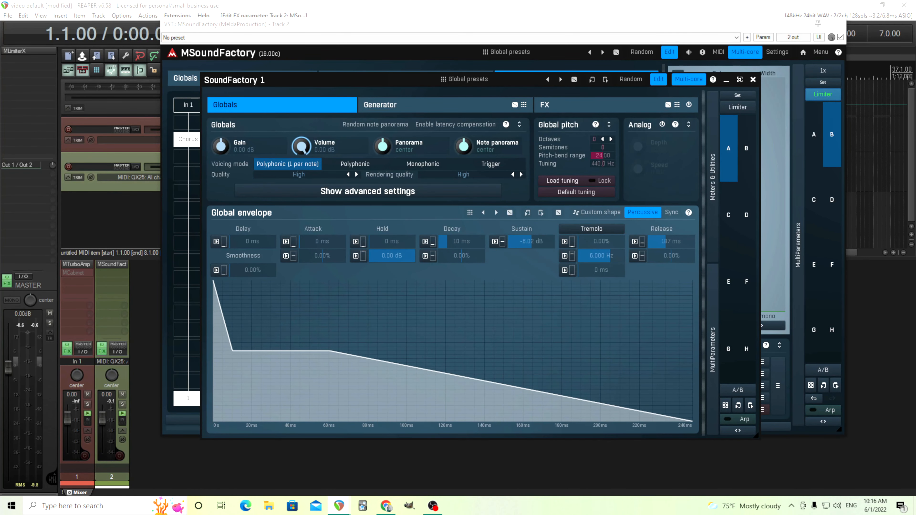
drag(543, 243, 544, 230)
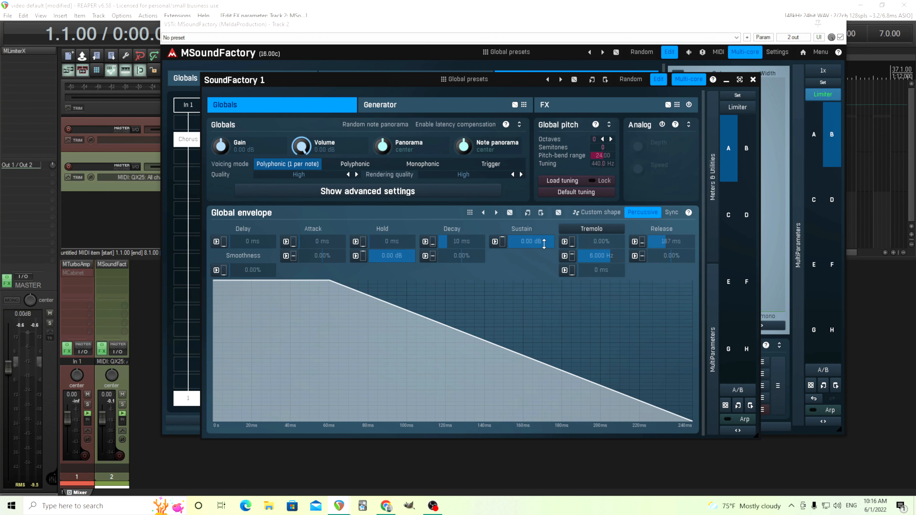
Add an Oscillator and, below it, a FilterBasic to the first lane of the nested SoundFactory's generator grid
click(395, 106)
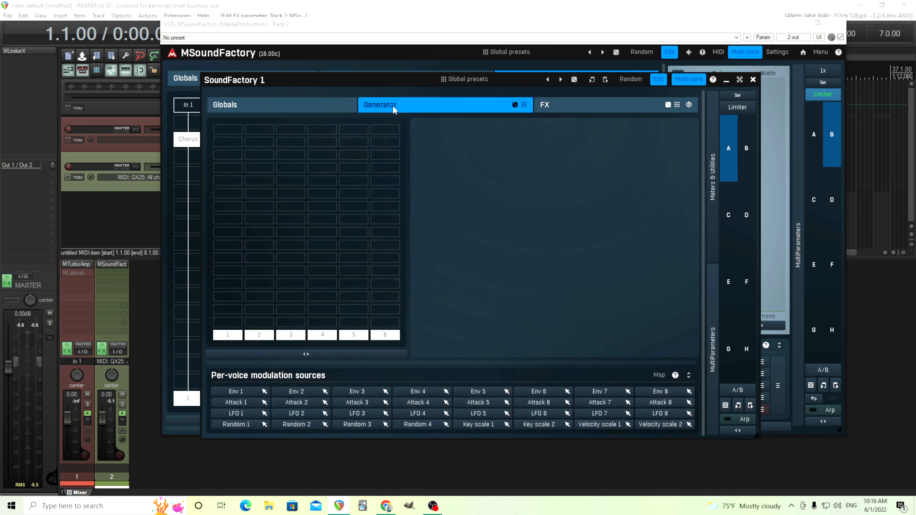
click(230, 131)
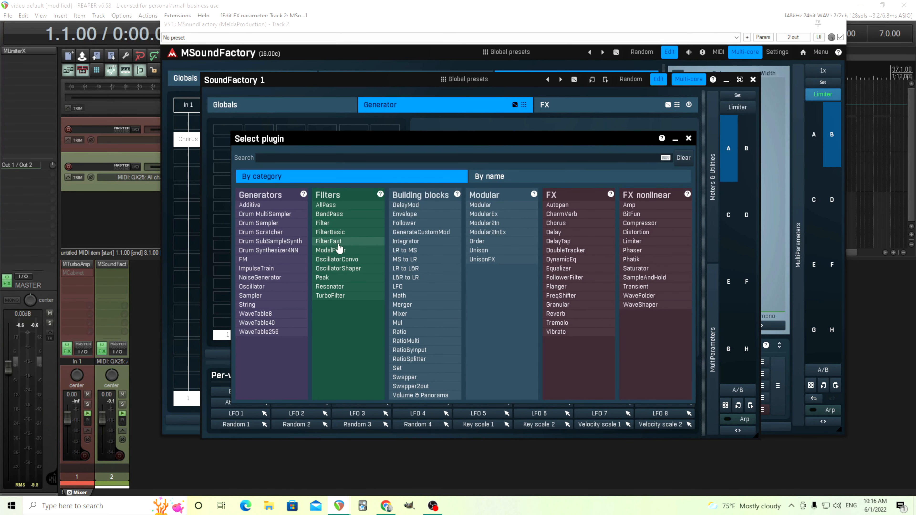
click(285, 286)
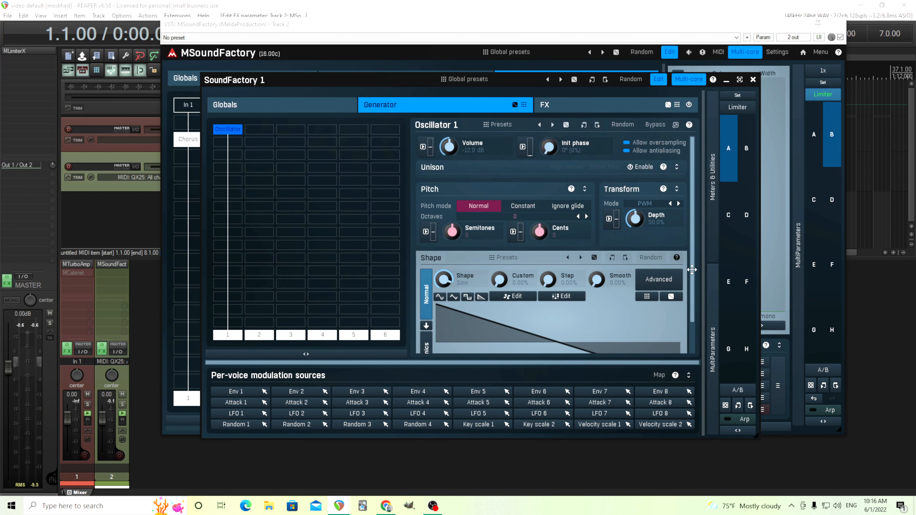
scroll(691, 272, down, 1)
scroll(690, 272, up, 1)
click(233, 162)
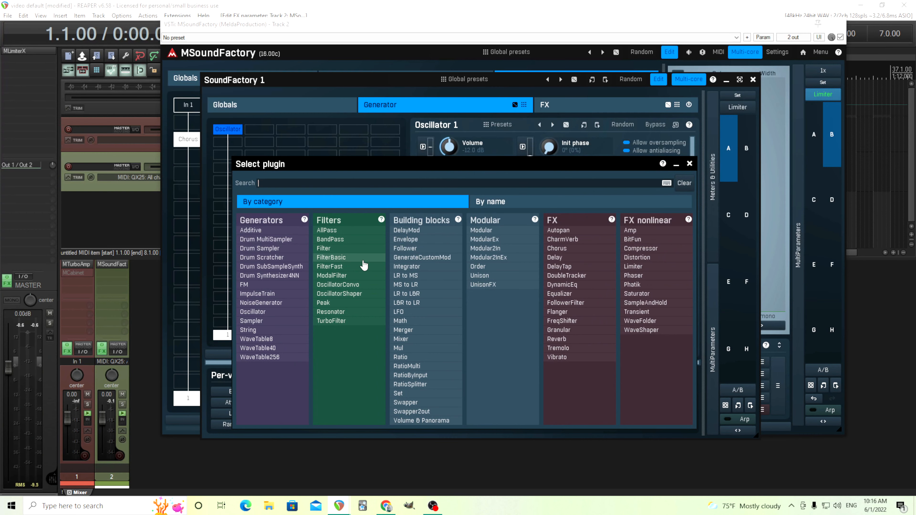
click(331, 257)
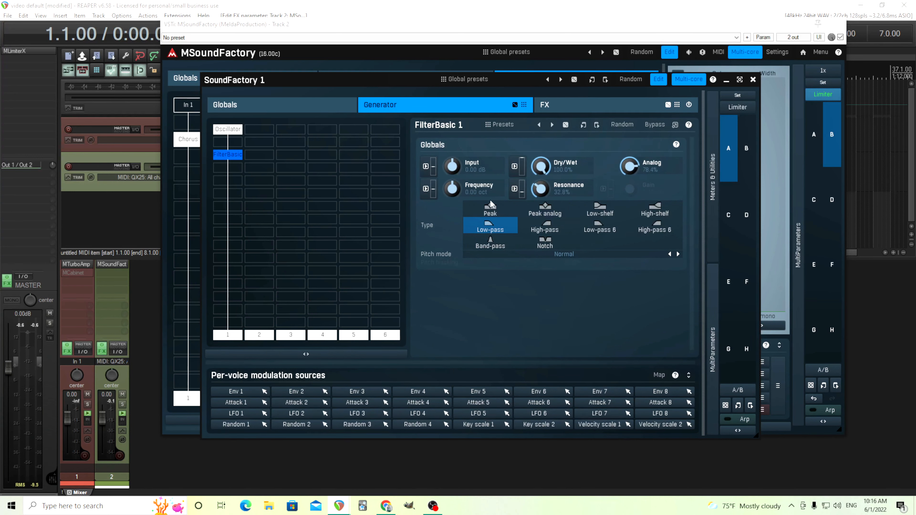
Assign Attack 1 as the first modulation source for the FilterBasic's frequency
click(425, 189)
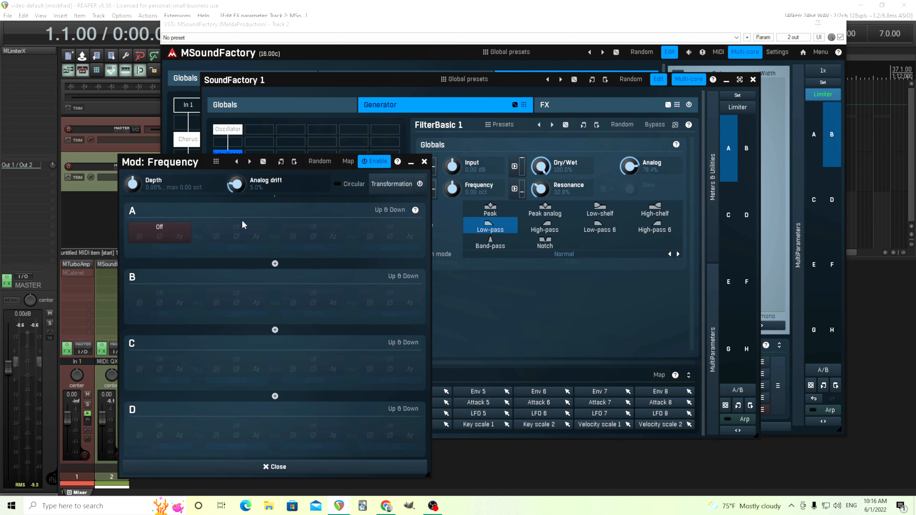
click(169, 232)
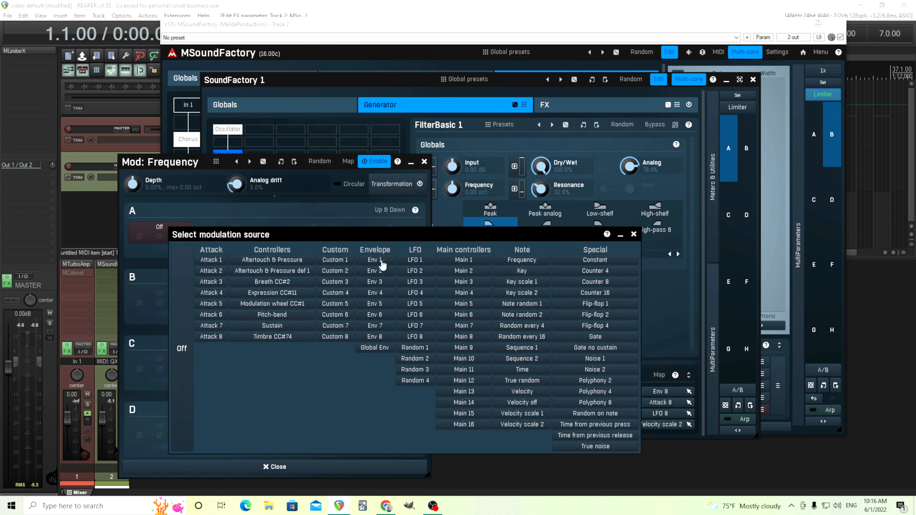
click(220, 262)
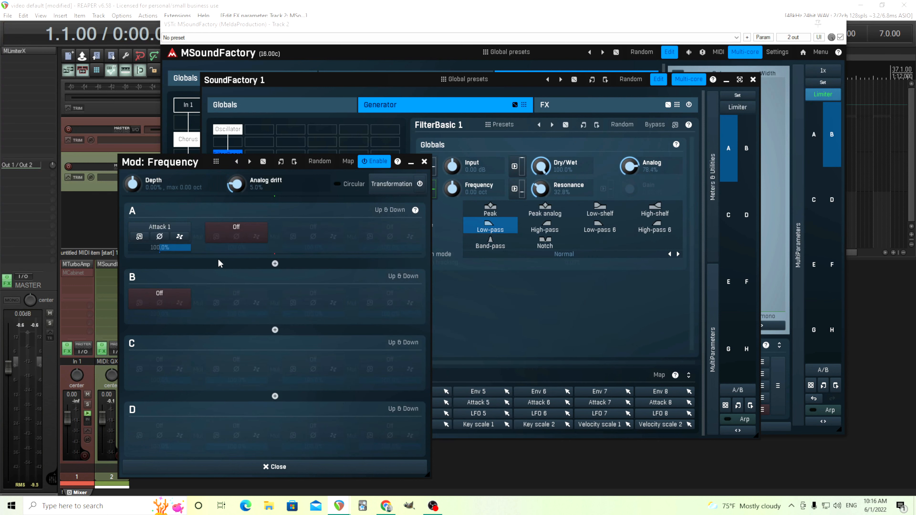
Bend the Attack 1 envelope's decay into a concave curve and set the frequency modulation depth to 25.60%
click(138, 238)
drag(465, 376, 464, 419)
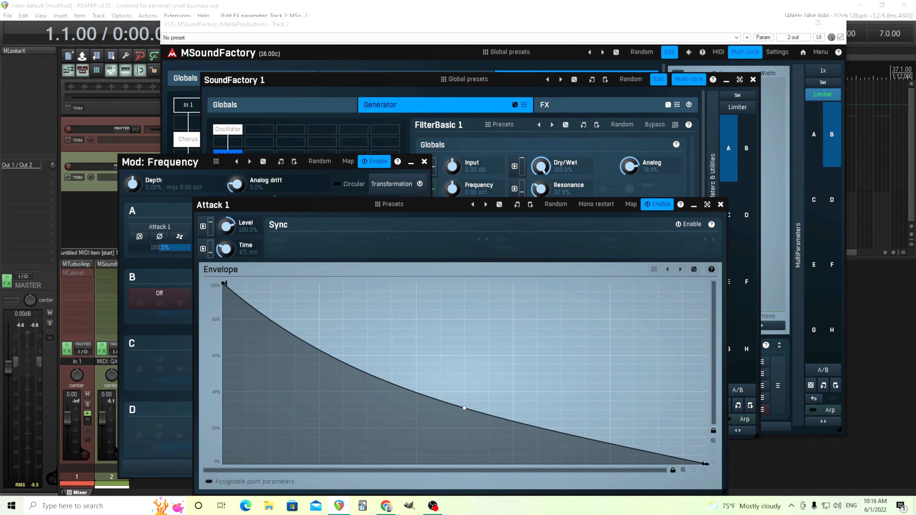
click(720, 204)
drag(136, 185, 132, 180)
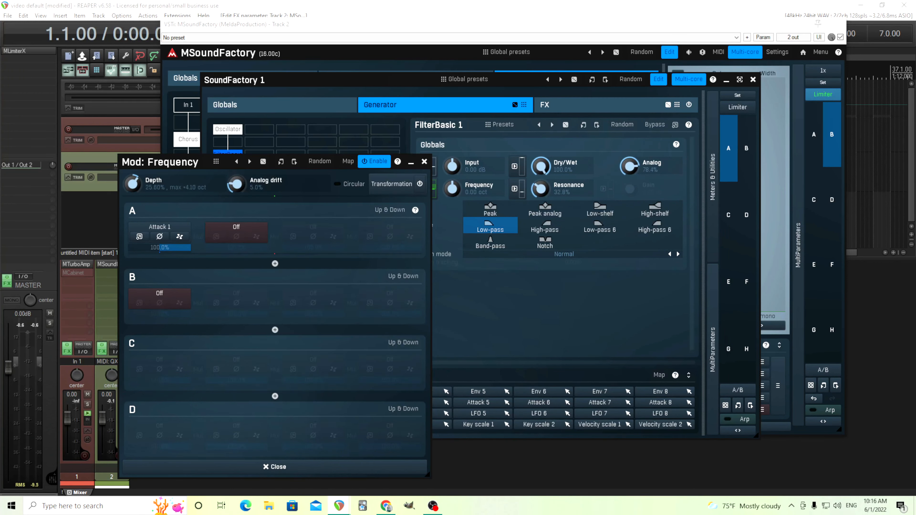
click(424, 162)
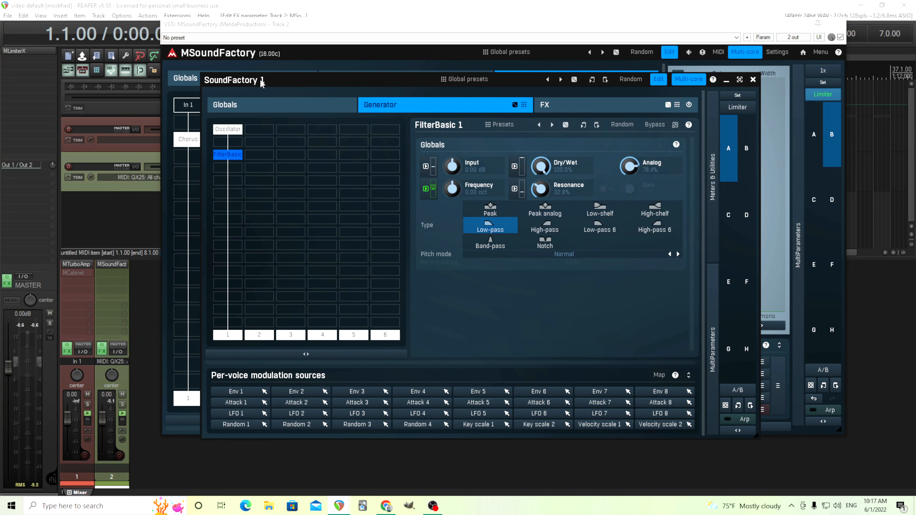
Turn off the output of the first FX lane in the main MSoundFactory and play the project to hear the nested synth
drag(262, 83, 353, 84)
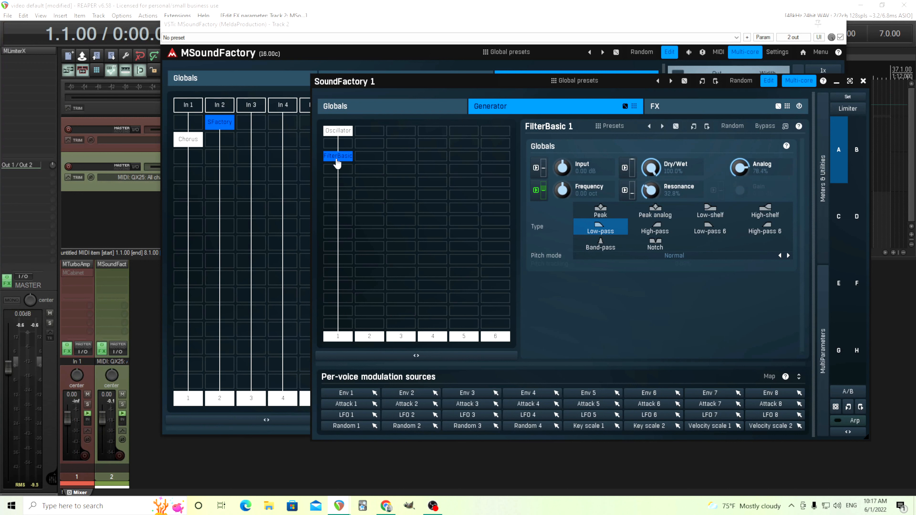
click(188, 404)
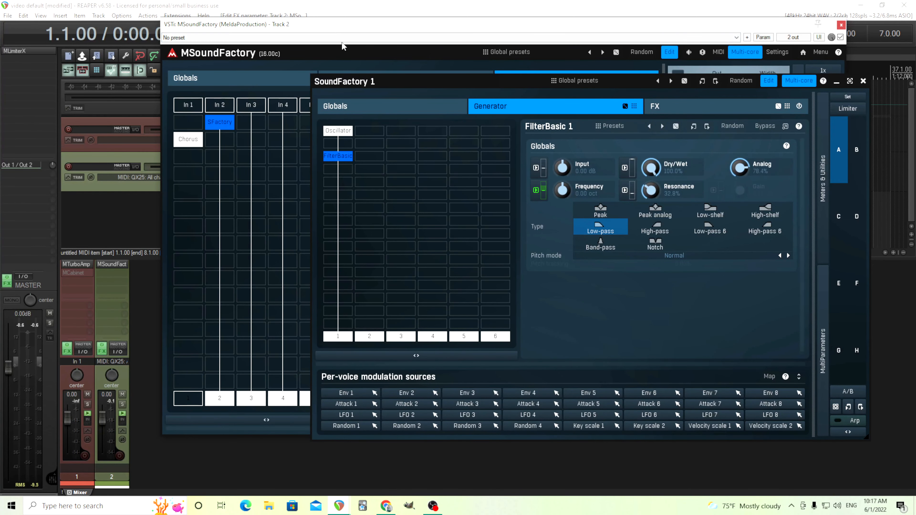
drag(346, 25, 329, 64)
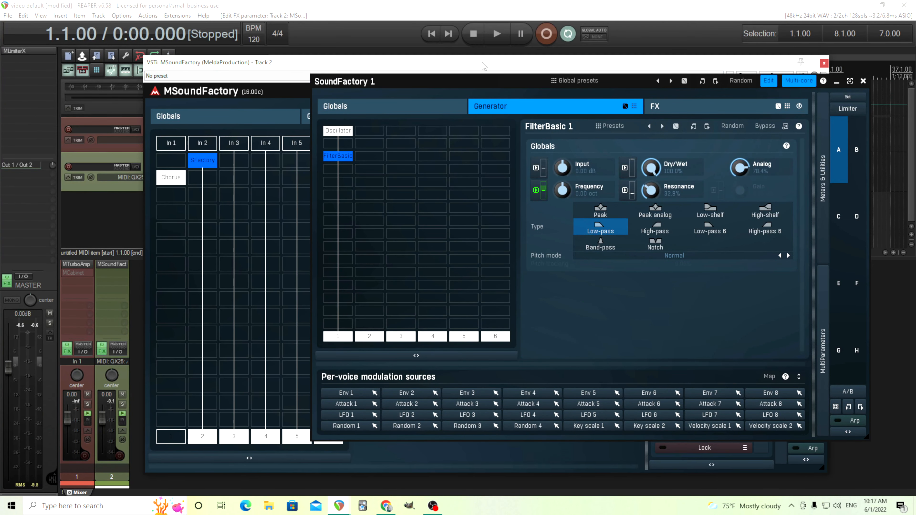
click(496, 34)
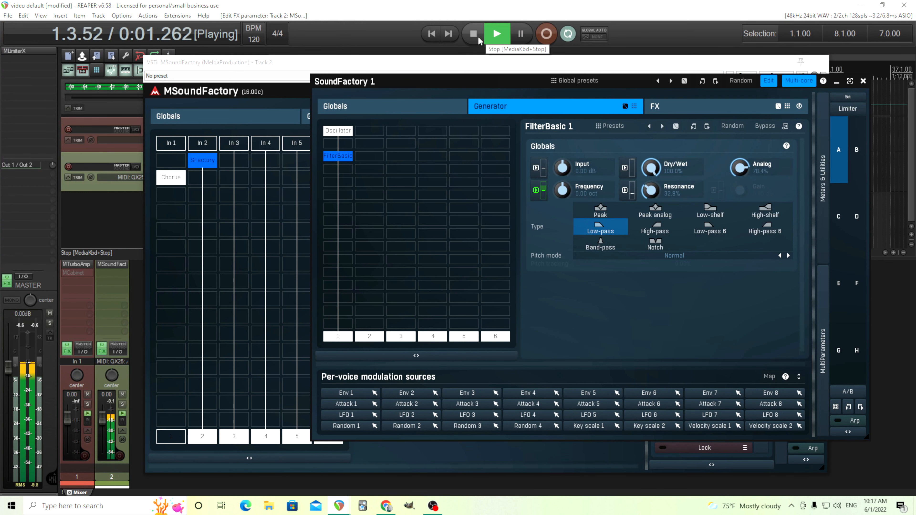
Enable the nested SoundFactory's arpeggiator with the Up/down preset and play the project to hear it
click(478, 38)
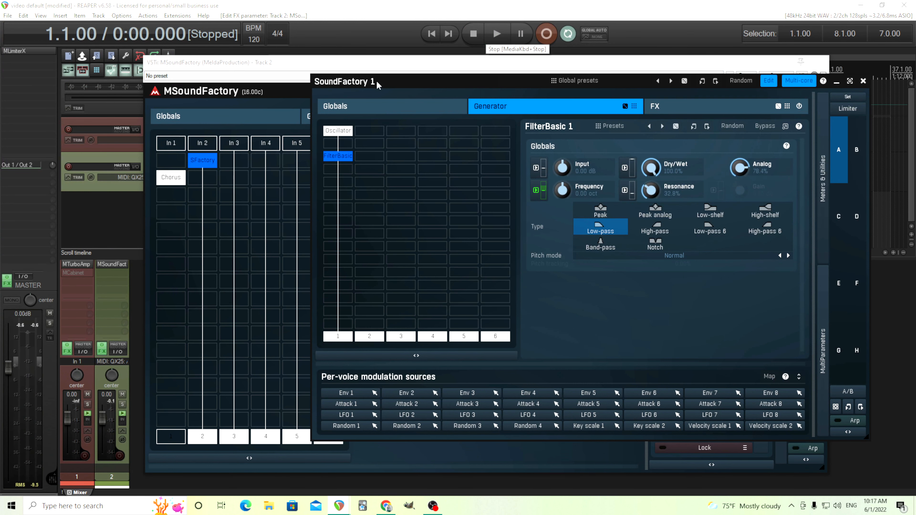
drag(374, 82, 303, 80)
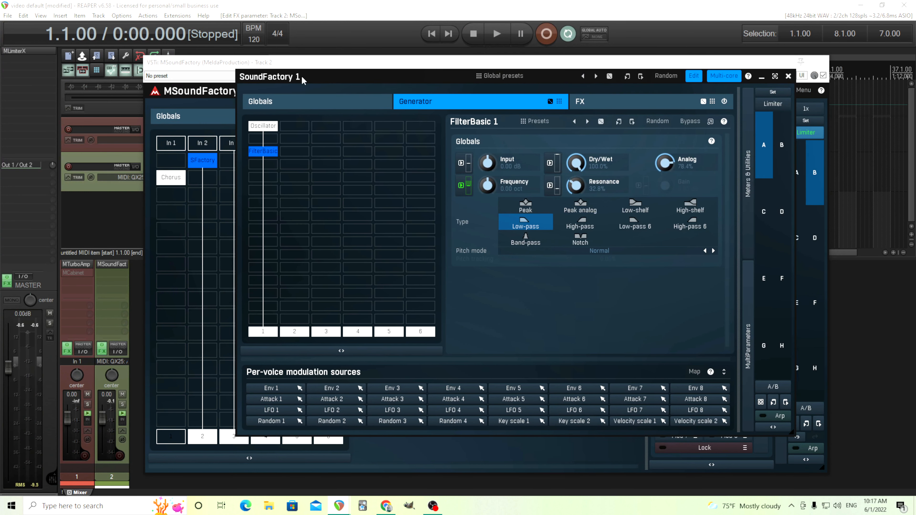
click(764, 418)
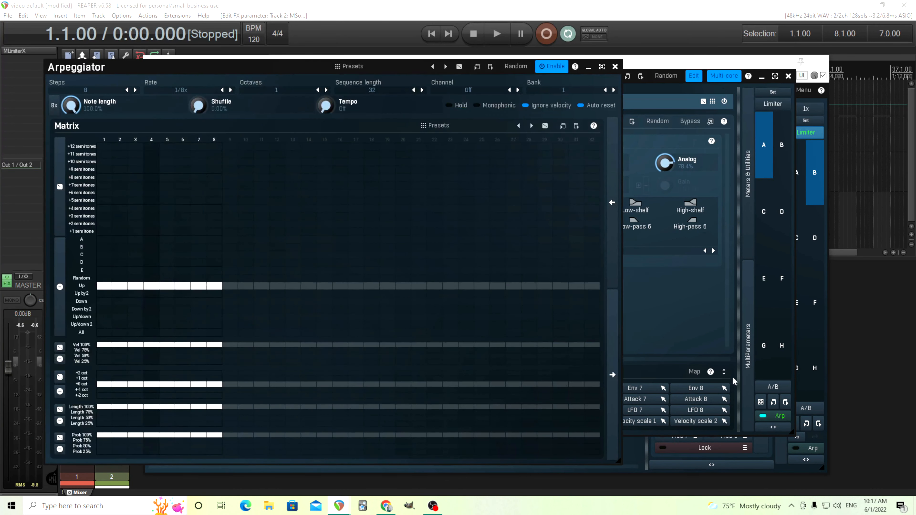
click(352, 67)
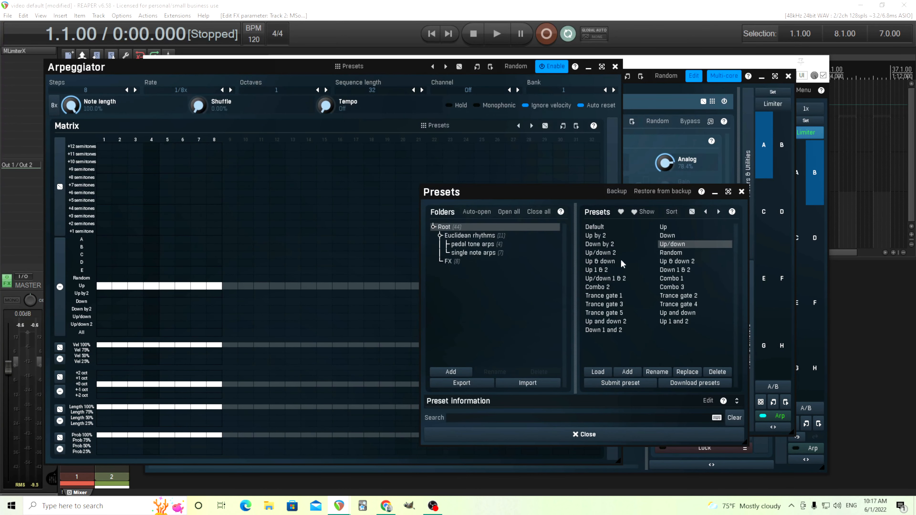
click(683, 247)
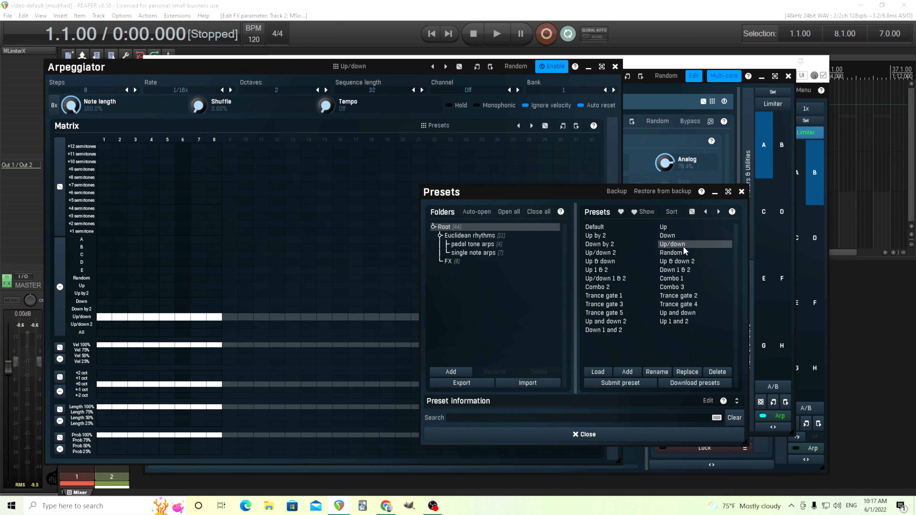
click(617, 437)
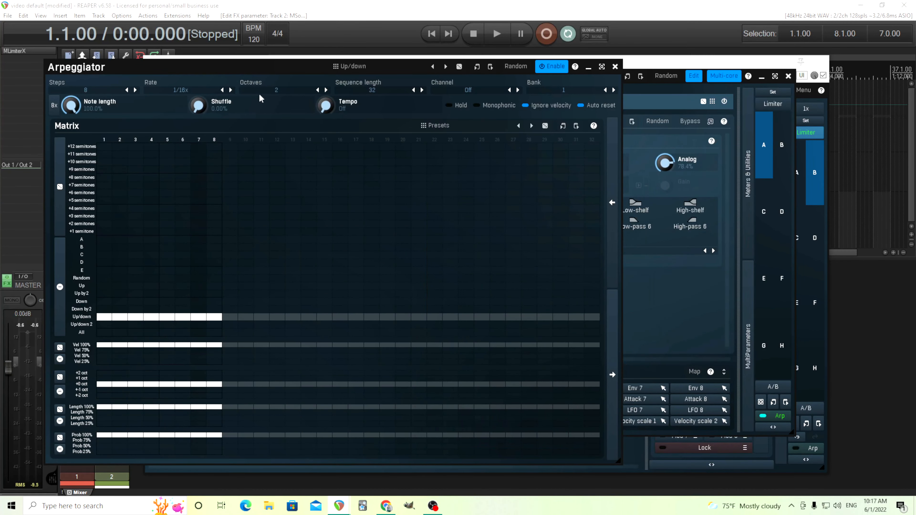
click(615, 67)
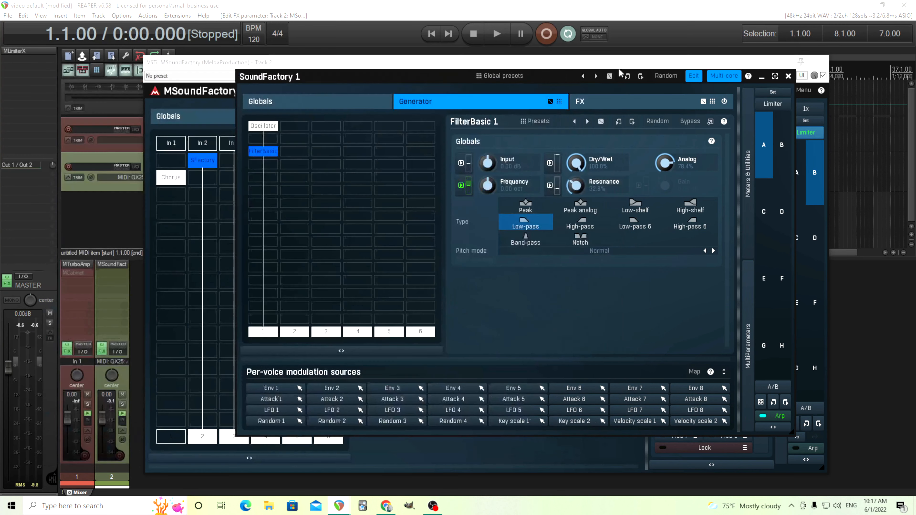
click(491, 38)
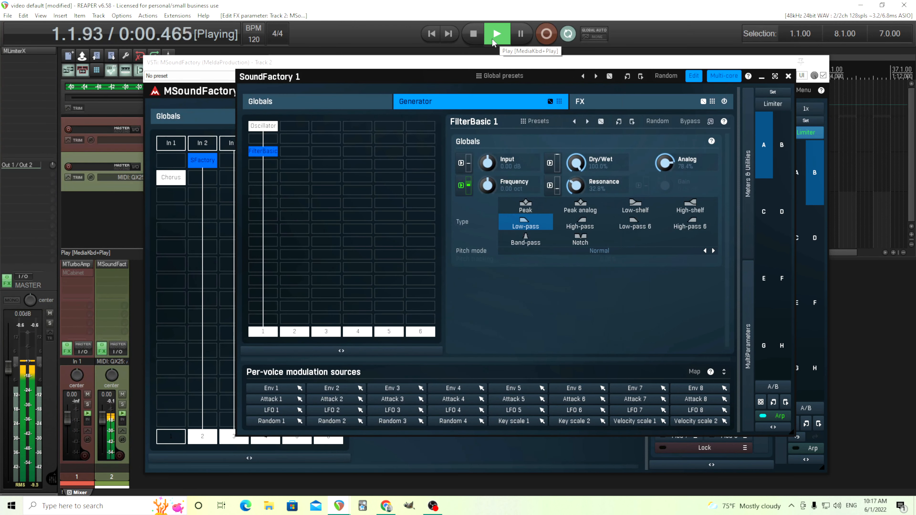
click(474, 33)
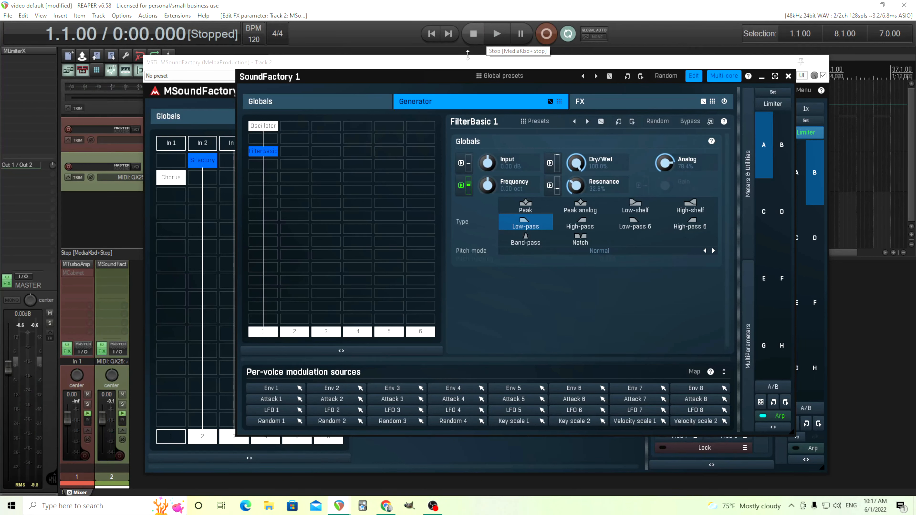
Set the nested FilterBasic's frequency modulation depth to 20.00% and its resonance to 31.2% while the project plays
click(460, 184)
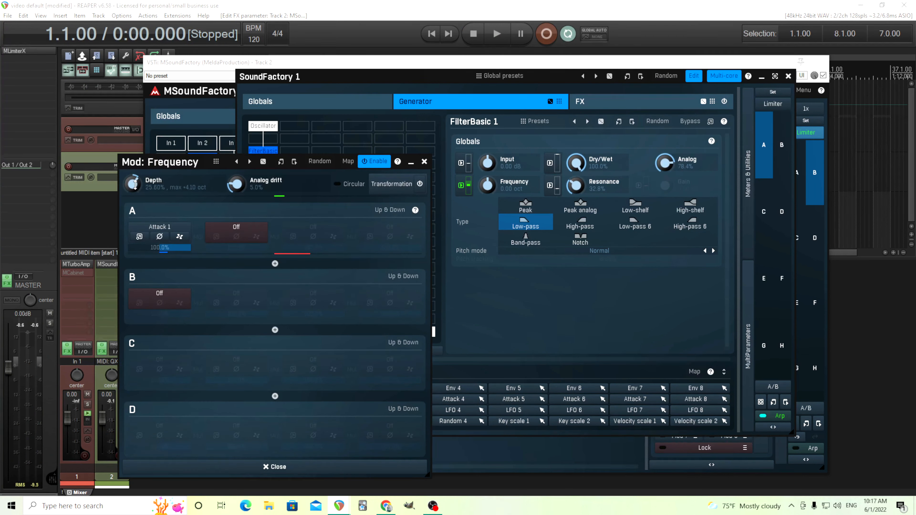
click(496, 34)
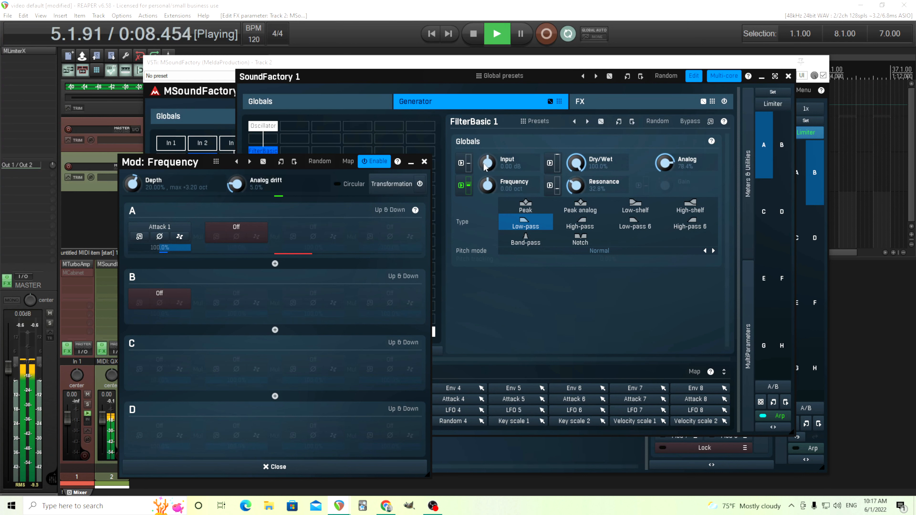
mouse_move(583, 190)
mouse_down()
mouse_move(583, 173)
mouse_move(584, 189)
mouse_up()
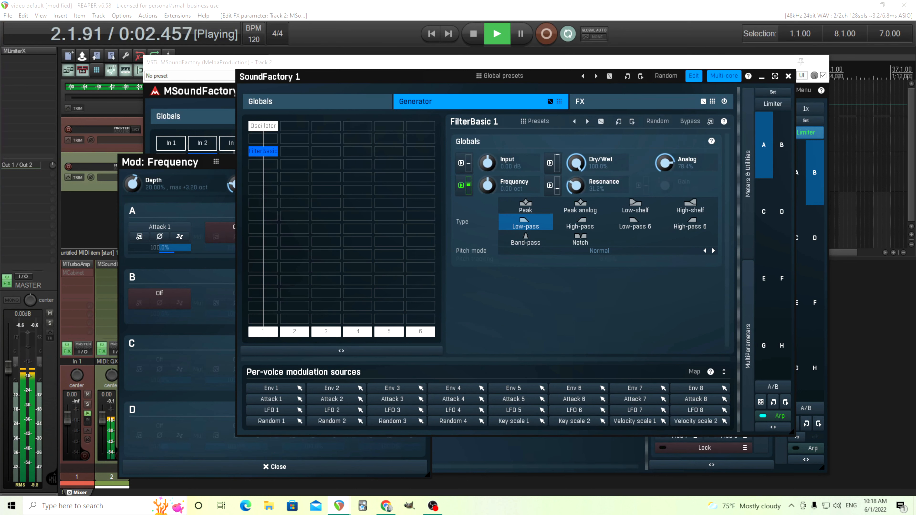
key(space)
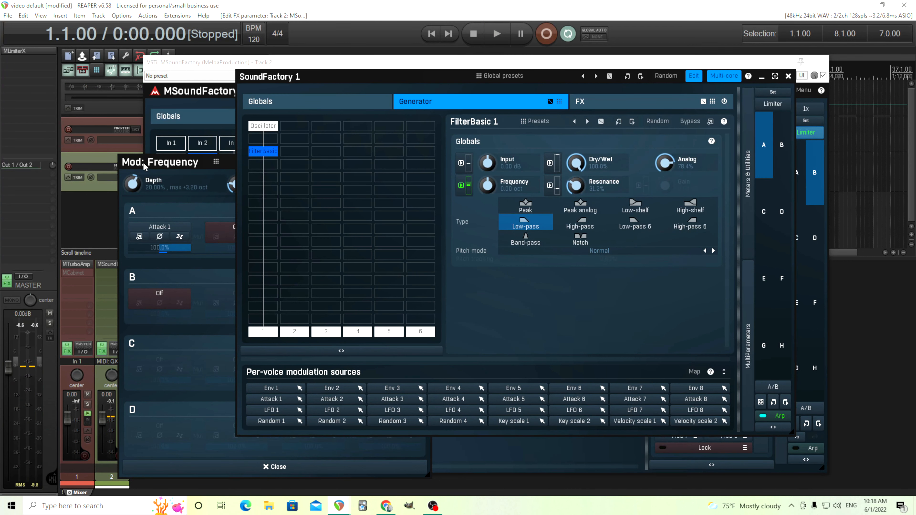
click(197, 176)
click(426, 167)
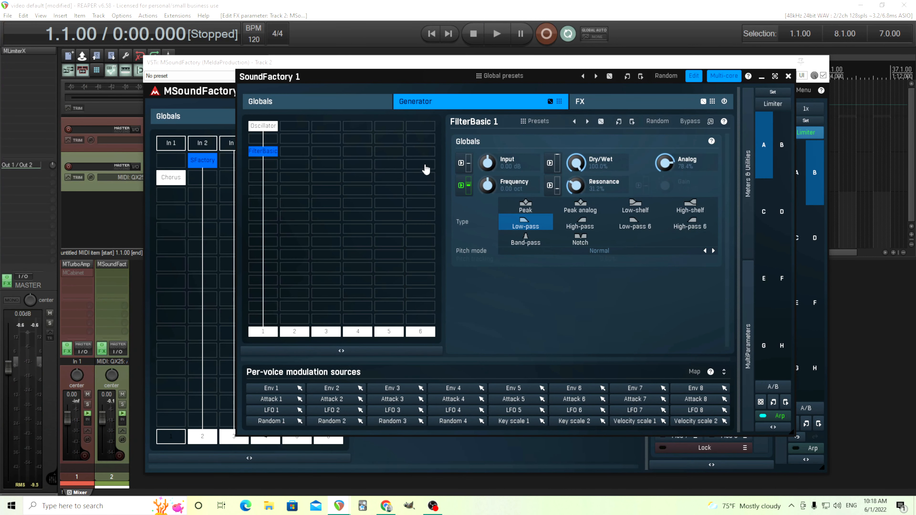
Enable Analog in the nested SoundFactory's global settings and set the global envelope's release to 557 ms during playback
click(299, 107)
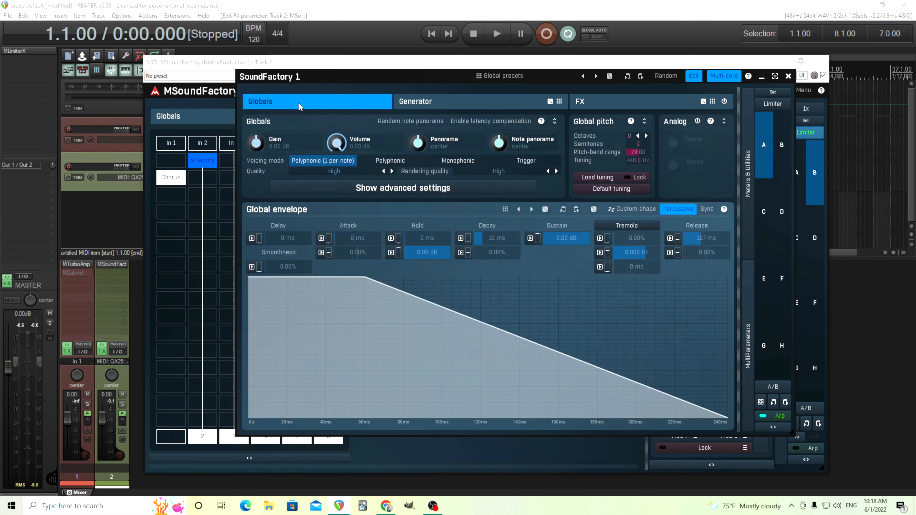
click(698, 122)
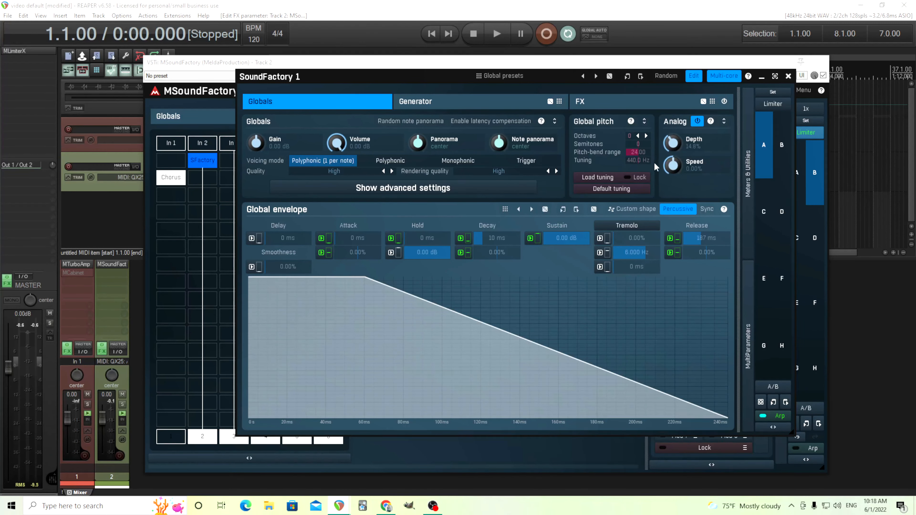
click(504, 40)
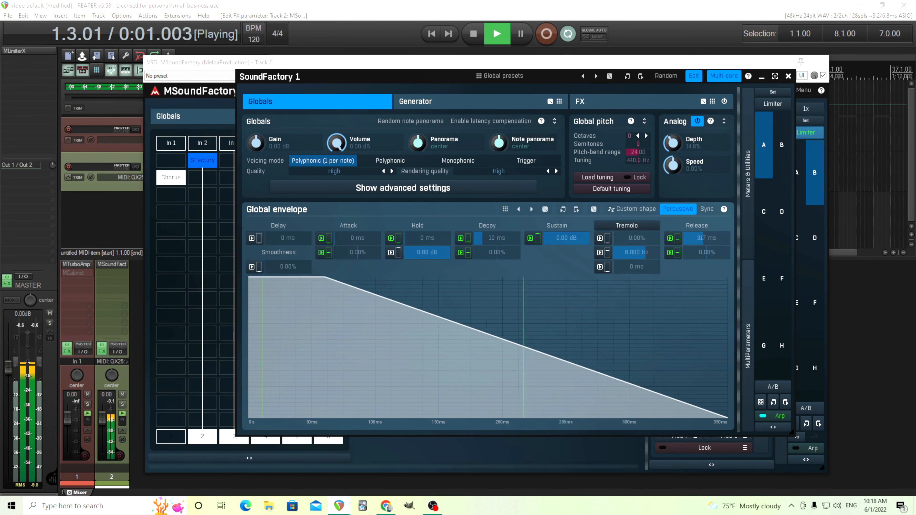
drag(703, 238, 710, 238)
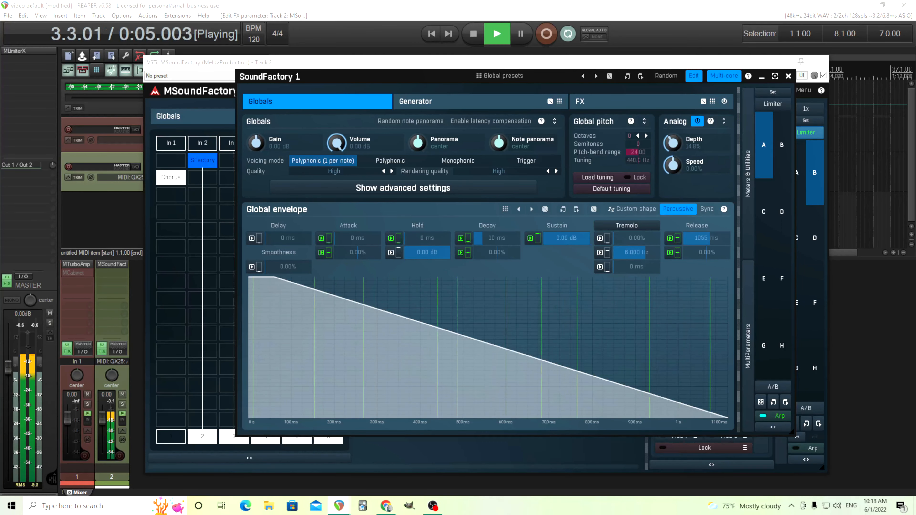
drag(709, 238, 705, 238)
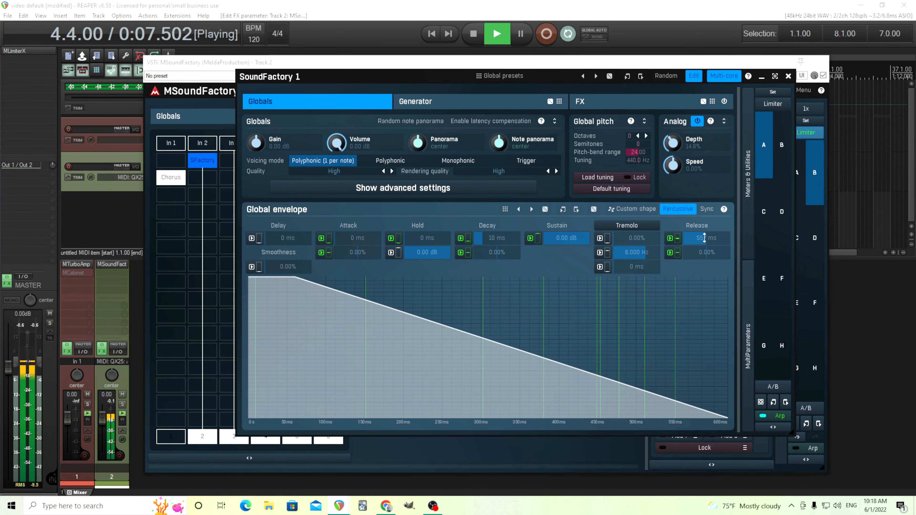
click(472, 35)
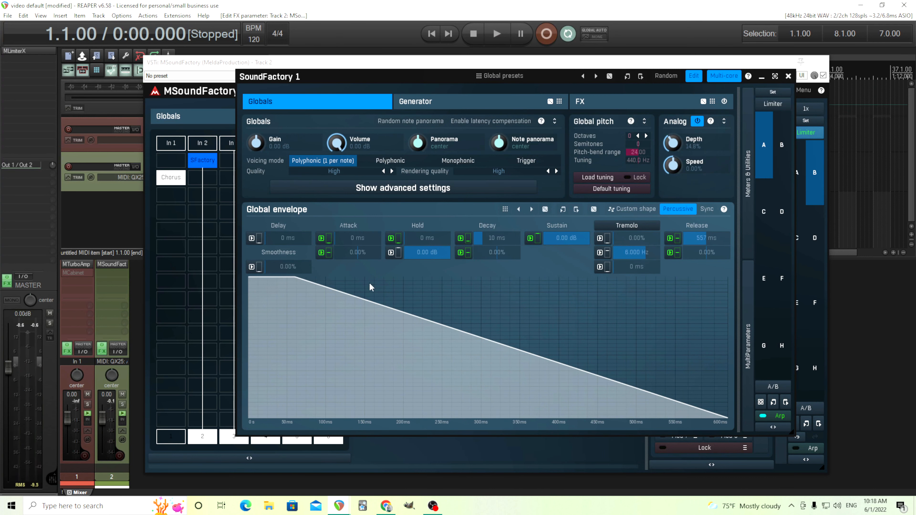
Set the nested global envelope's attack to 23 ms during playback, and return to the main MSoundFactory
click(497, 34)
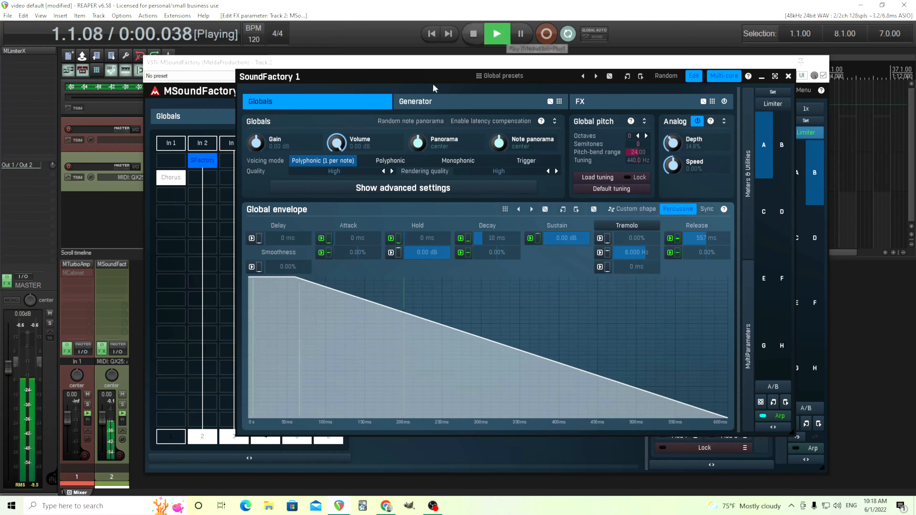
drag(357, 238, 363, 238)
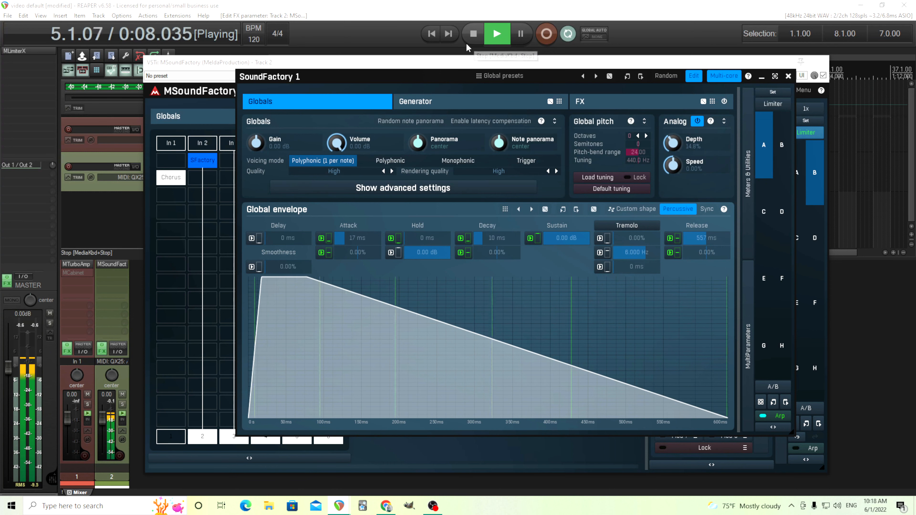
drag(357, 238, 360, 238)
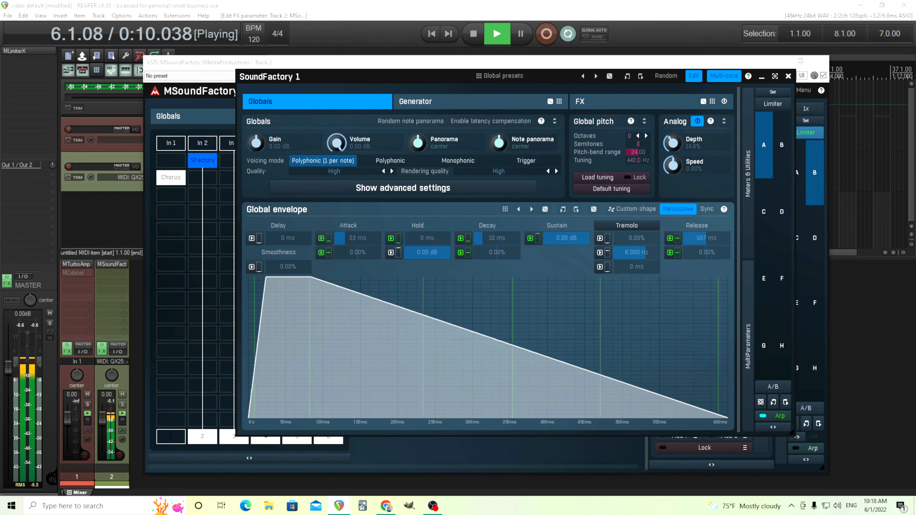
click(473, 33)
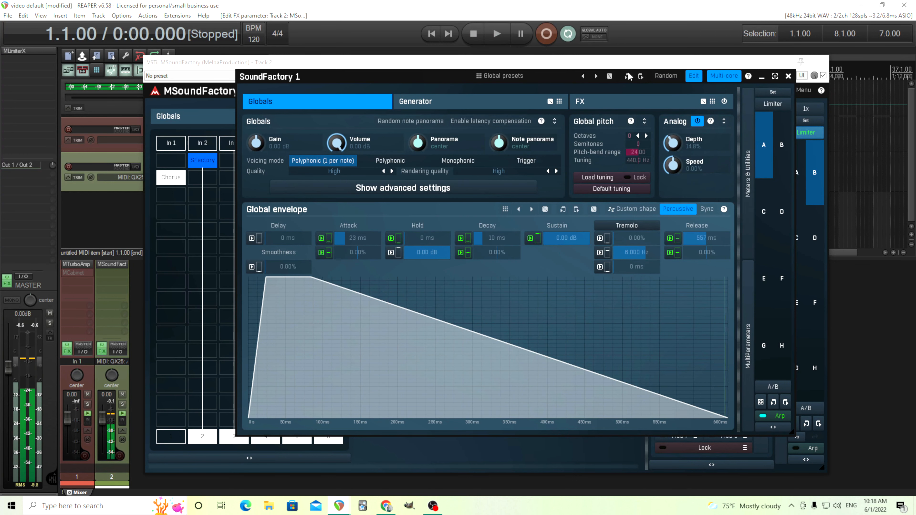
click(790, 78)
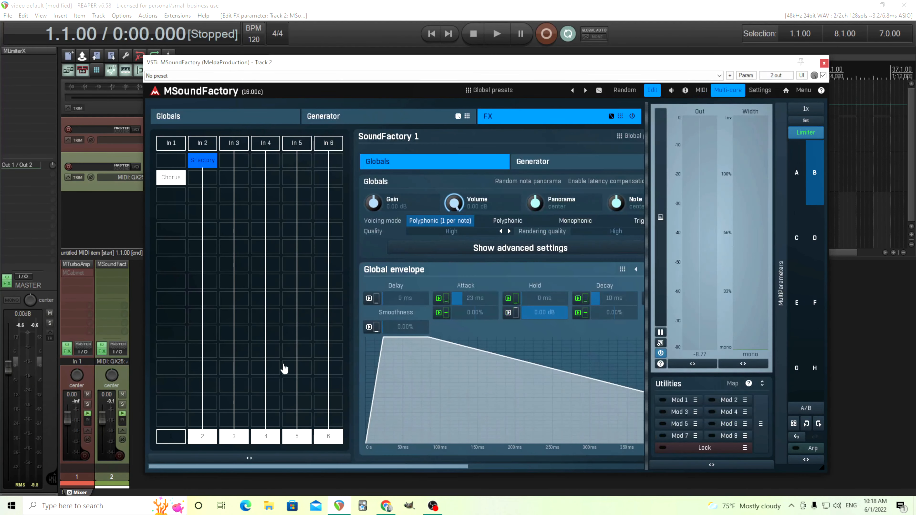
Turn the first FX lane's output back on and add a Mixer below the Chorus in that lane
click(170, 437)
click(171, 223)
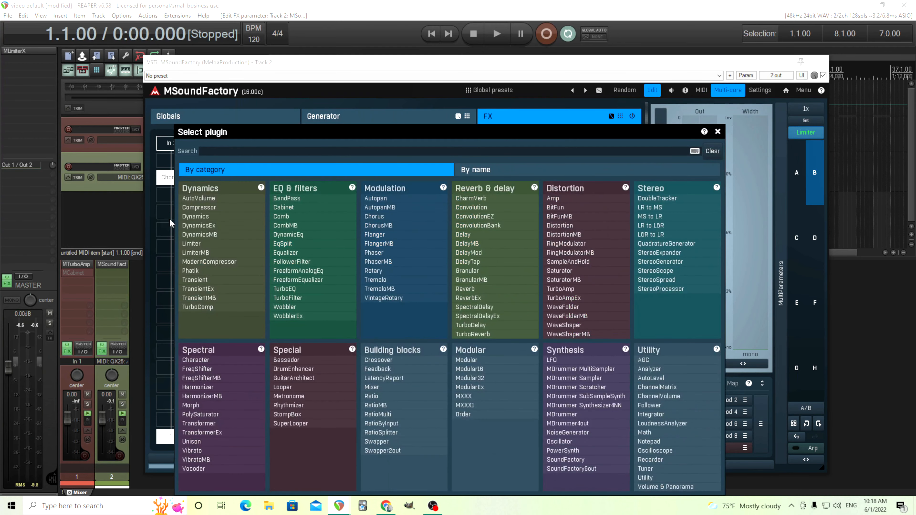
click(401, 389)
Feed the Mixer from inputs 1 and 2, with Steal input 2 enabled
right_click(176, 215)
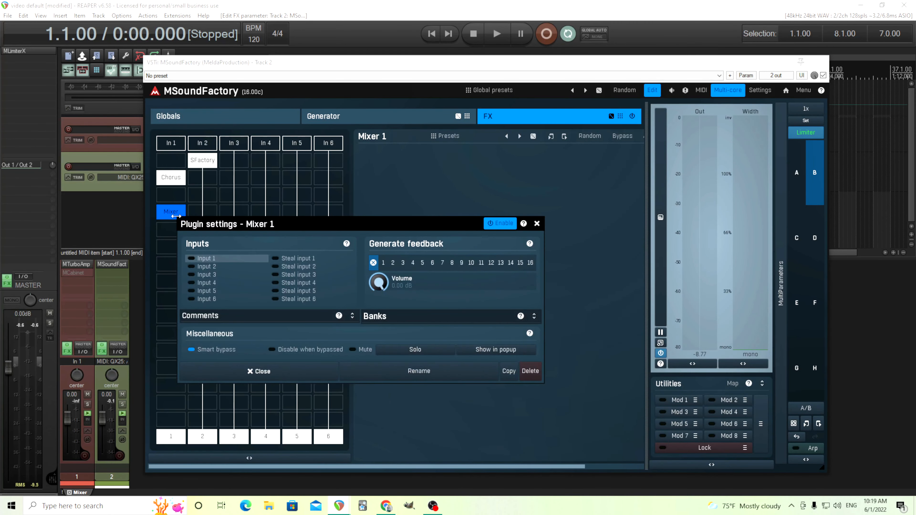
drag(238, 226, 426, 203)
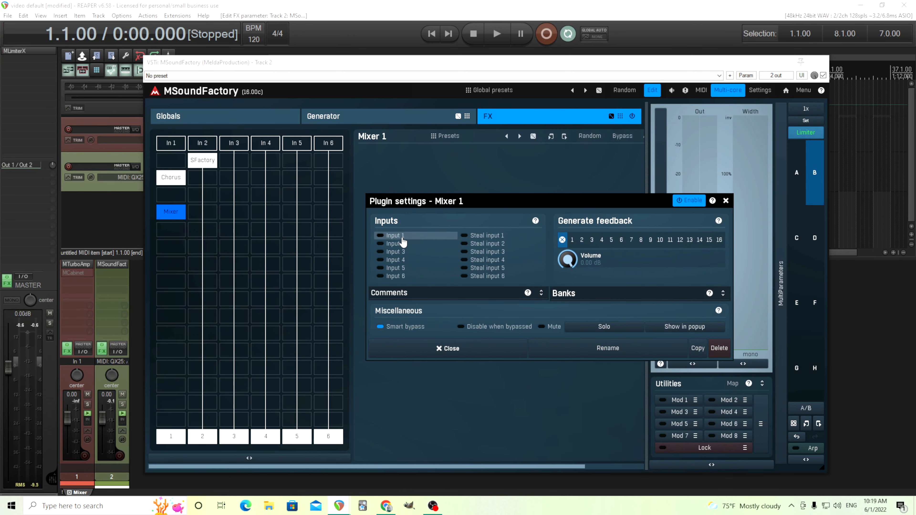
click(395, 235)
click(399, 246)
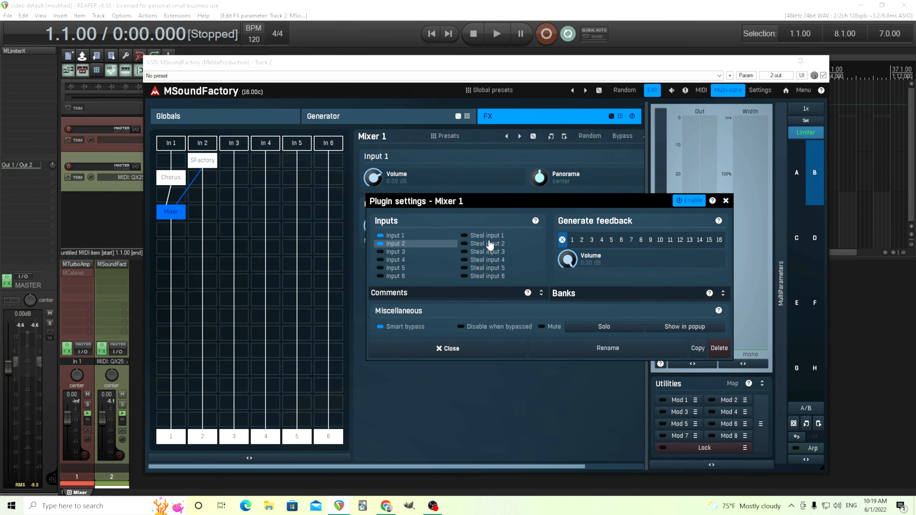
click(485, 248)
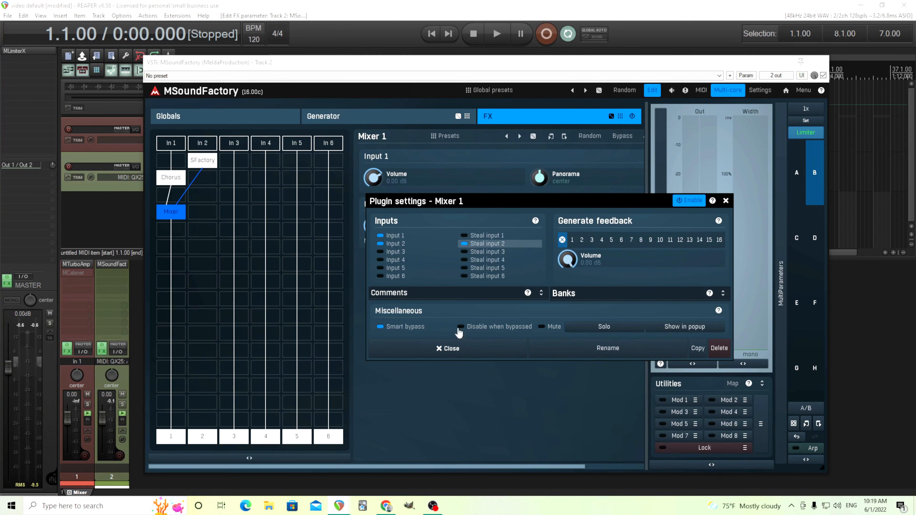
click(472, 357)
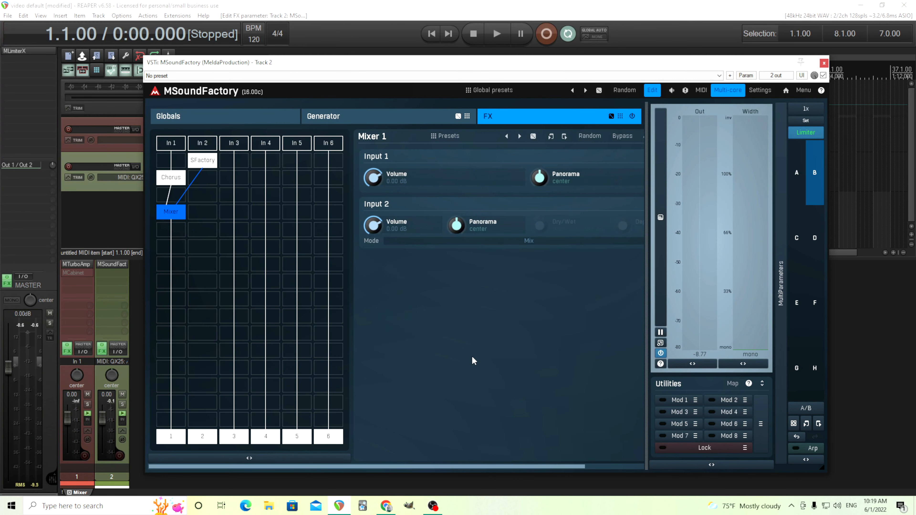
Set the Mixer's Input 1 and Input 2 volumes to -3 dB each
double_click(379, 180)
click(453, 277)
click(453, 263)
click(426, 294)
double_click(373, 227)
click(415, 325)
click(415, 309)
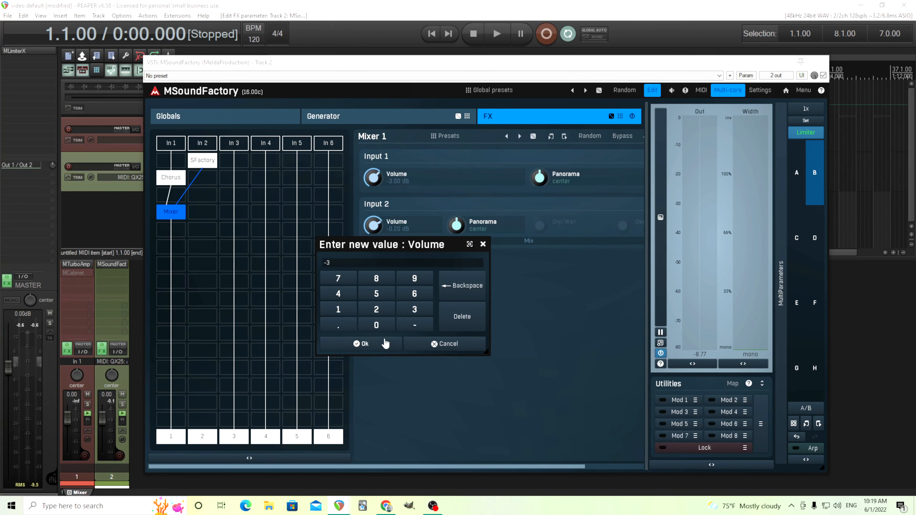
click(383, 344)
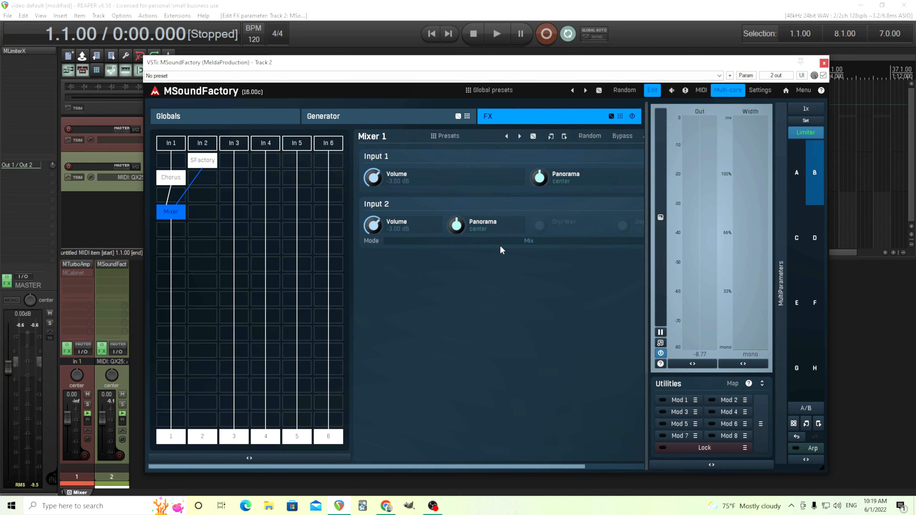
Play the project and lower the Mixer's Input 1 volume to -5.90 dB
click(495, 36)
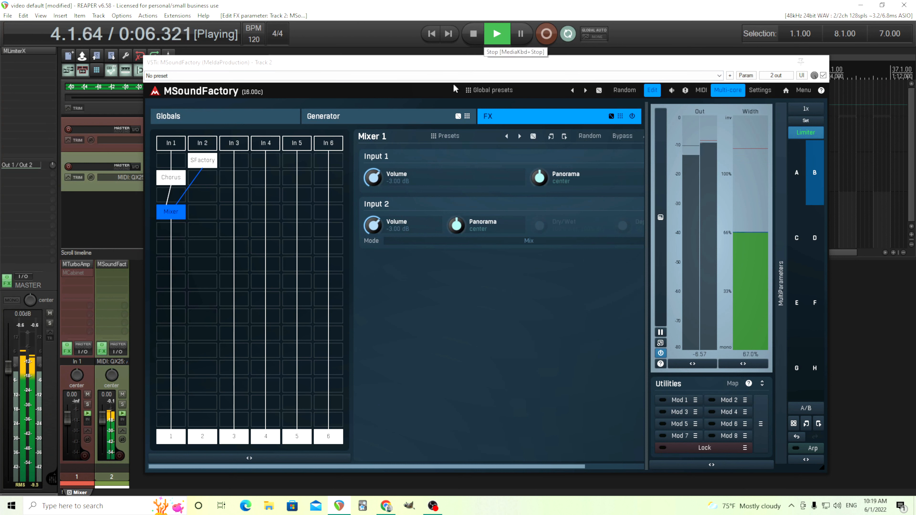
drag(375, 180, 376, 188)
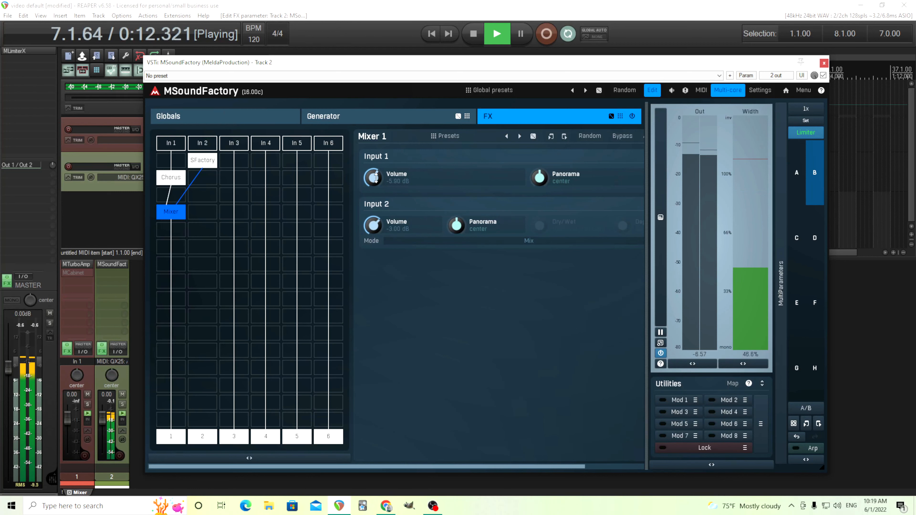
Stop playback, raise the nested SoundFactory's global pitch to +1 octave in its own window, and audition it
key(space)
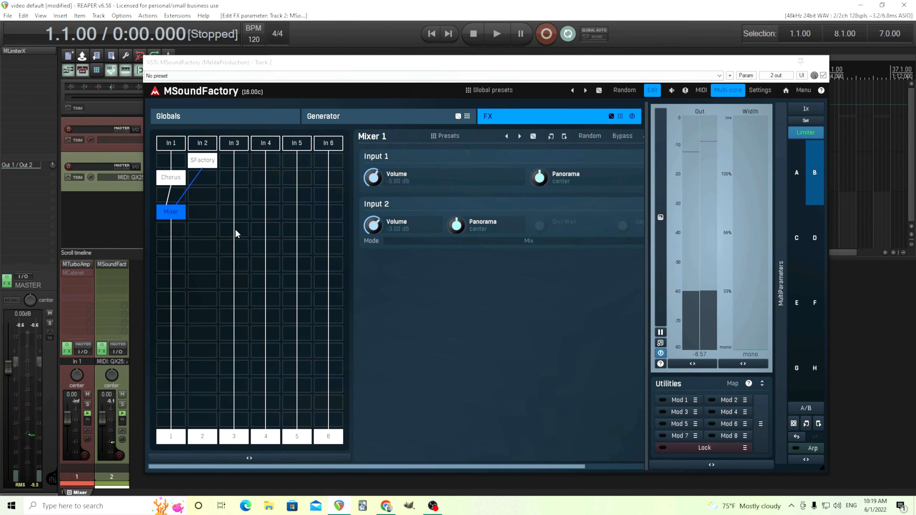
click(204, 164)
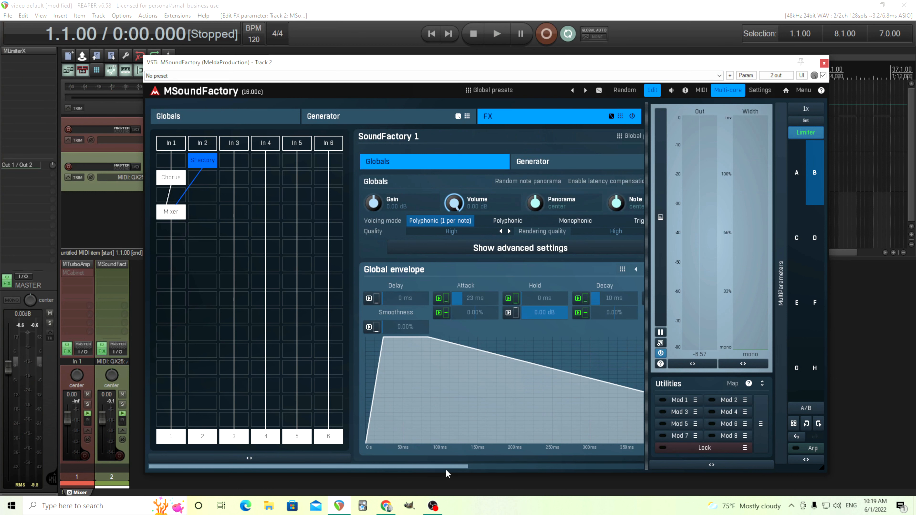
drag(446, 467, 645, 466)
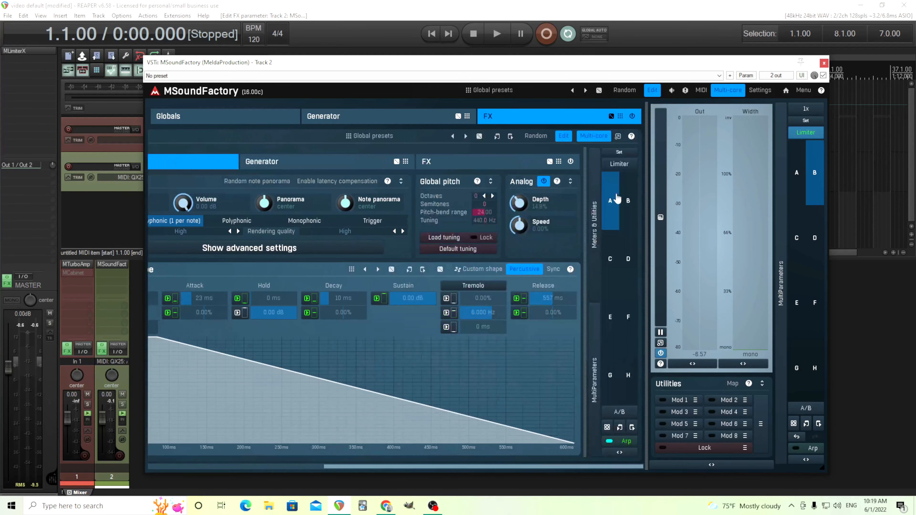
click(617, 137)
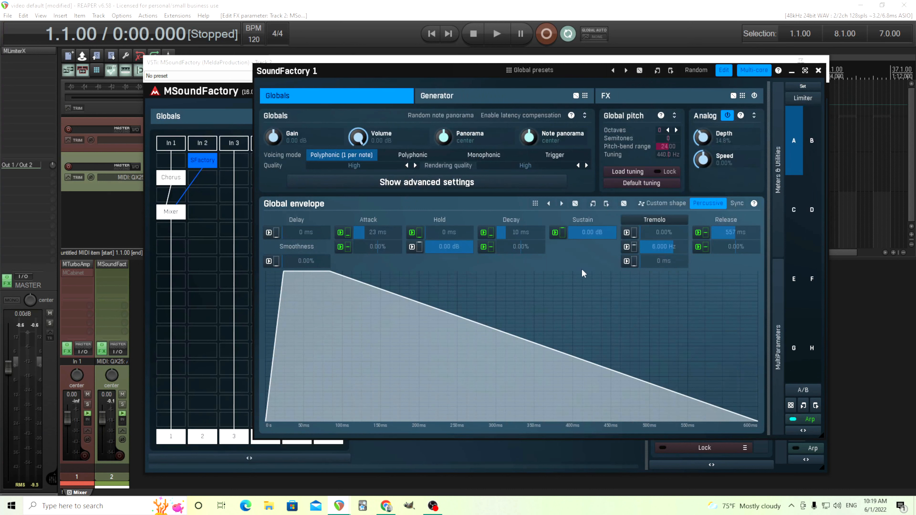
click(676, 130)
click(496, 35)
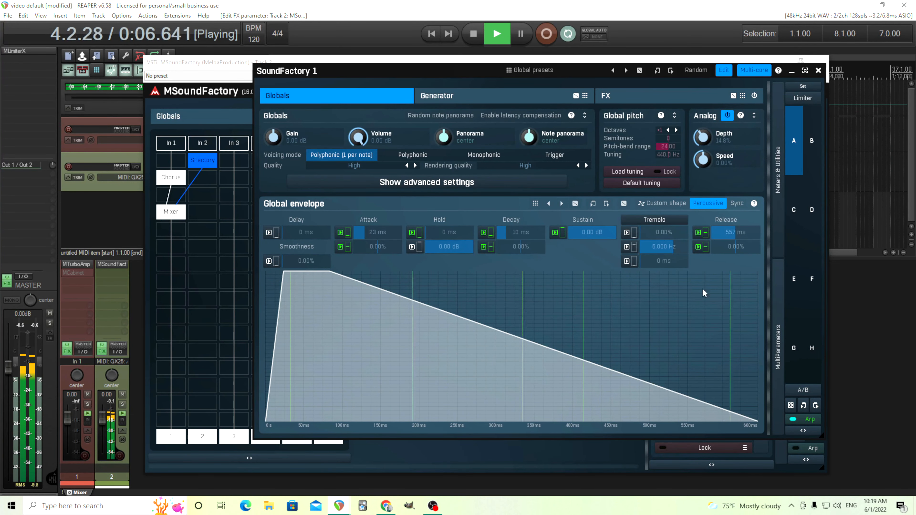
click(819, 71)
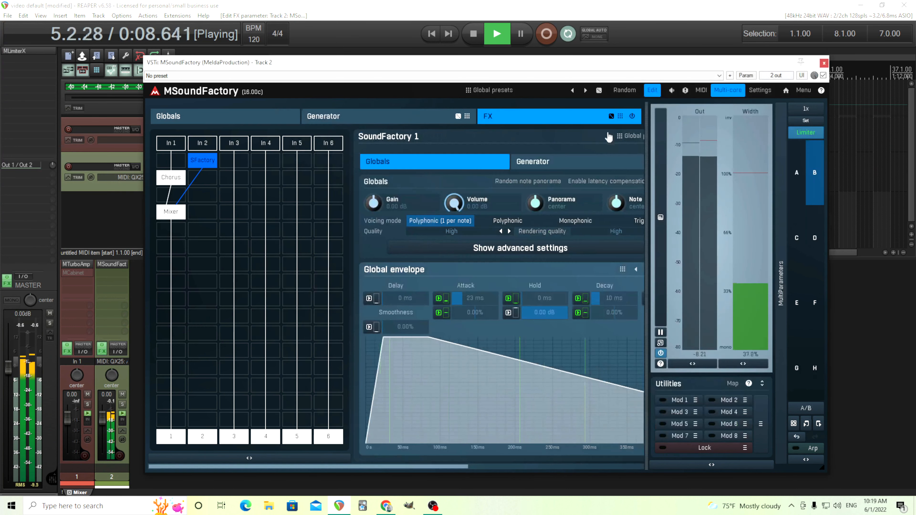
Reset the Mixer's Input 1 volume, lower it to -4.17 dB while playing, and stop playback
click(176, 216)
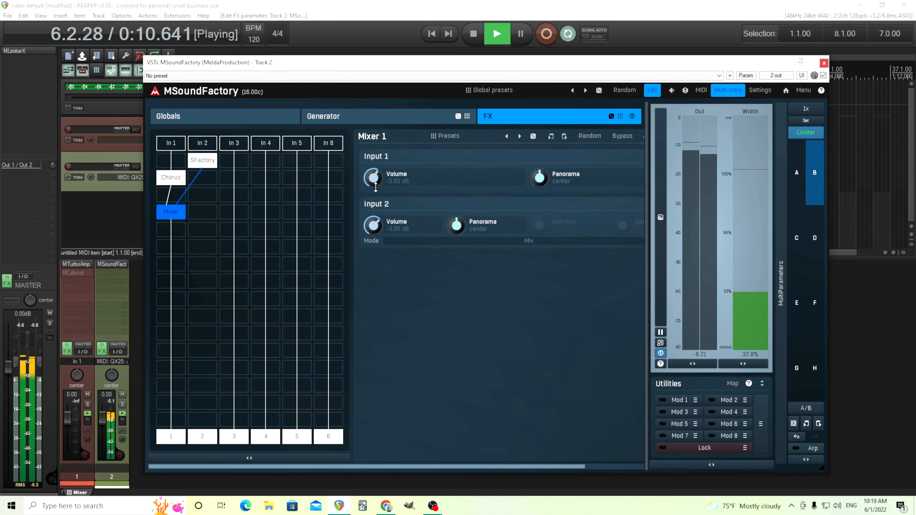
double_click(373, 180)
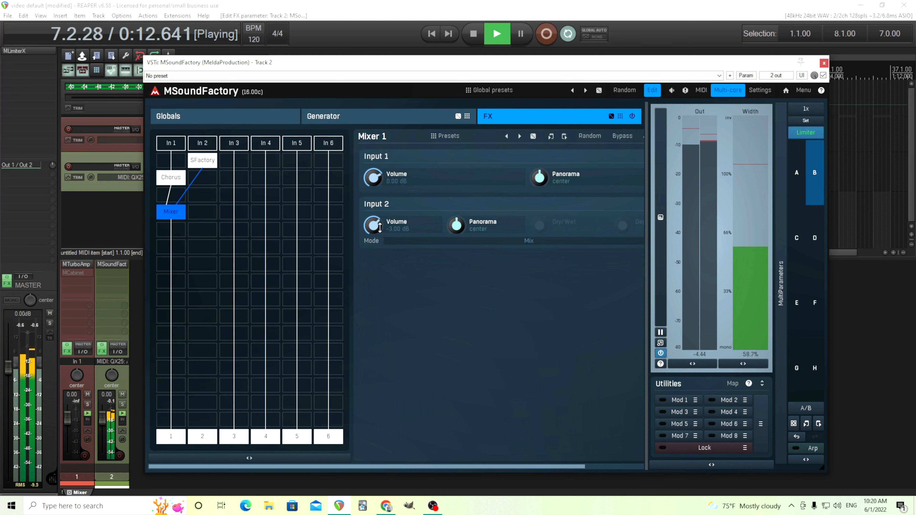
drag(375, 180, 375, 195)
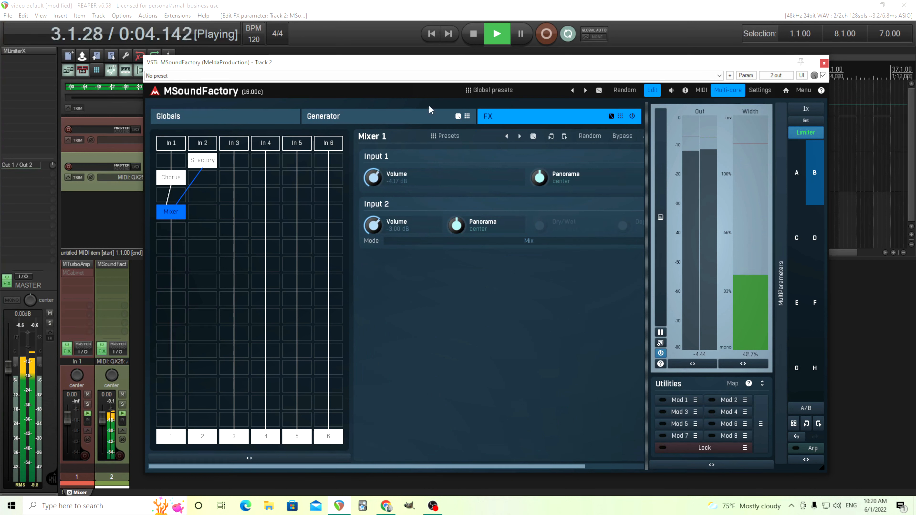
click(473, 35)
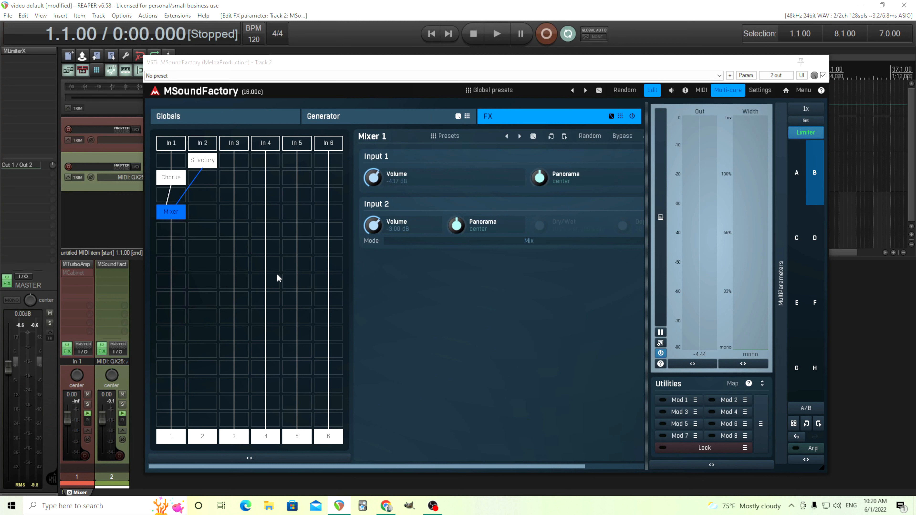
Add a Saturator below the Mixer in the first FX lane and compare it bypassed and active during playback
click(167, 244)
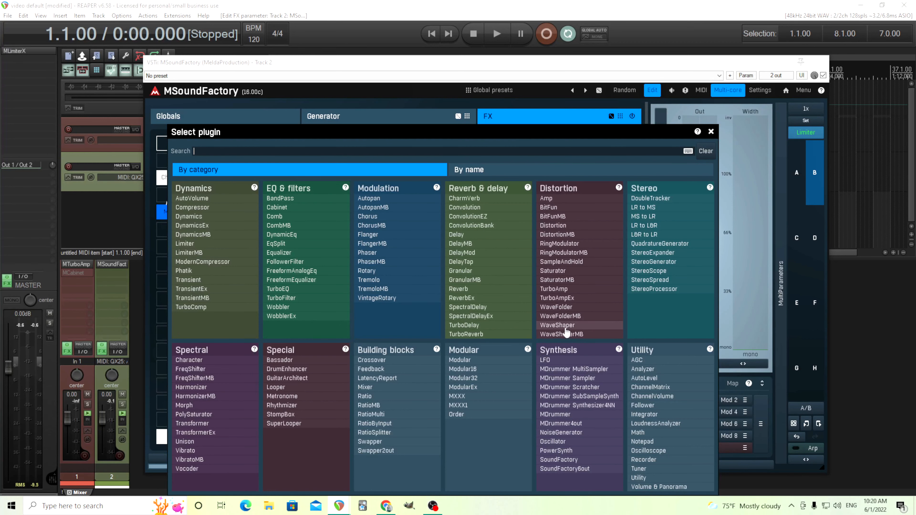
click(551, 271)
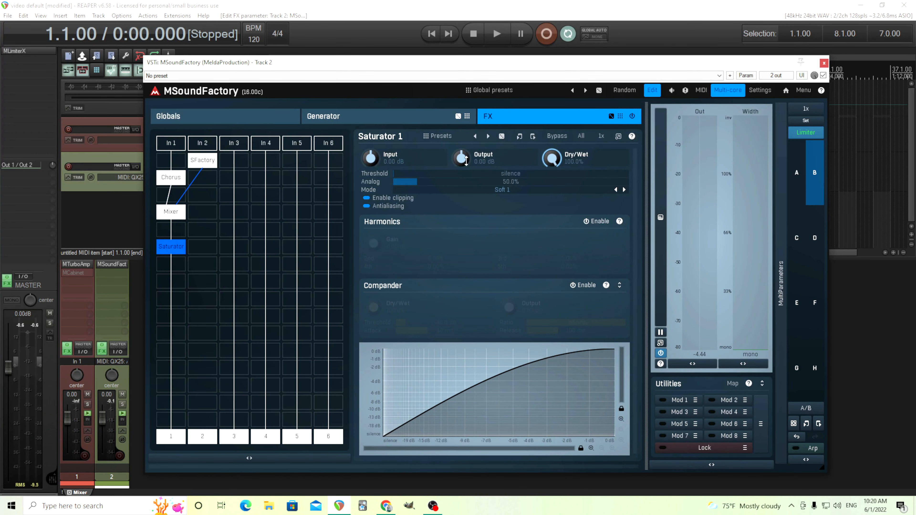
click(497, 41)
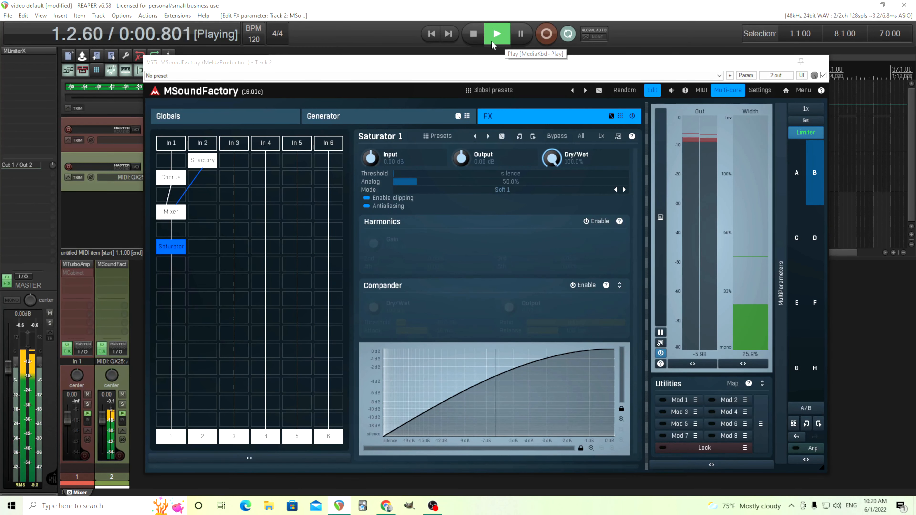
click(558, 137)
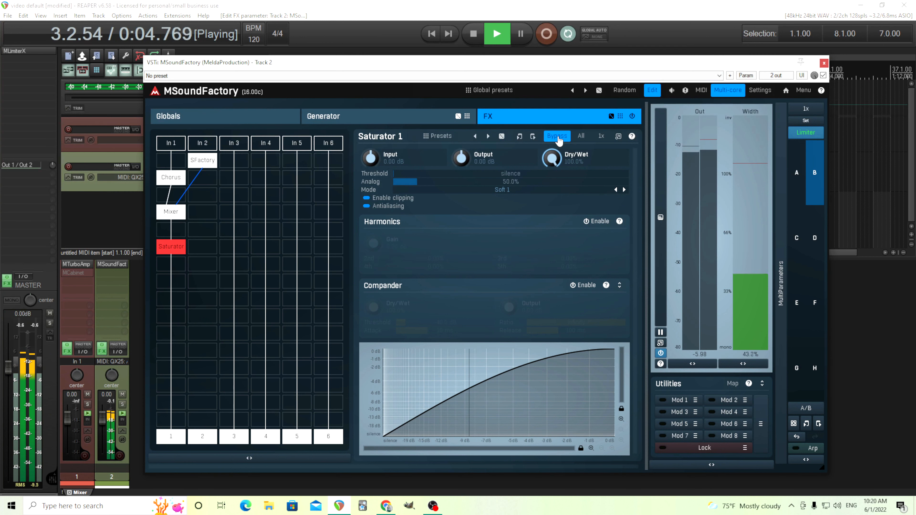
click(559, 137)
click(475, 34)
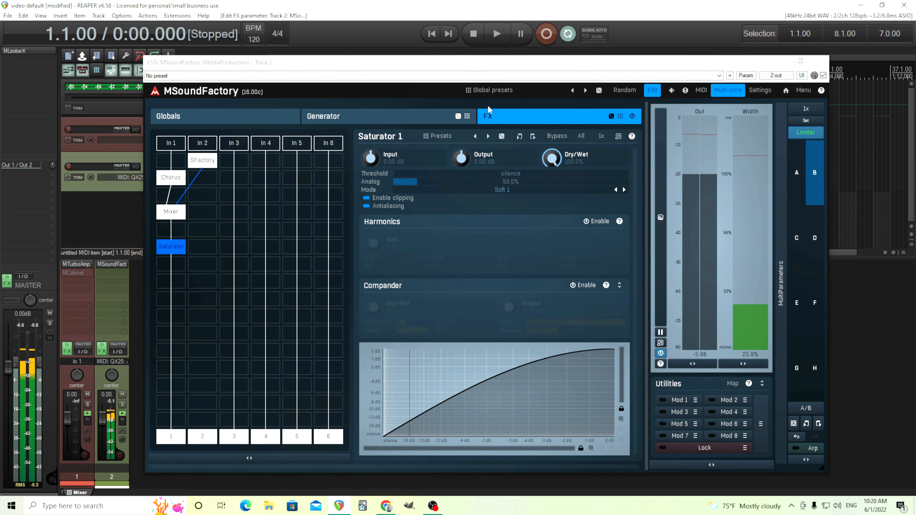
Try the Saturator with output at -10 dB and input at +10 dB, and audition the result
drag(467, 160, 466, 161)
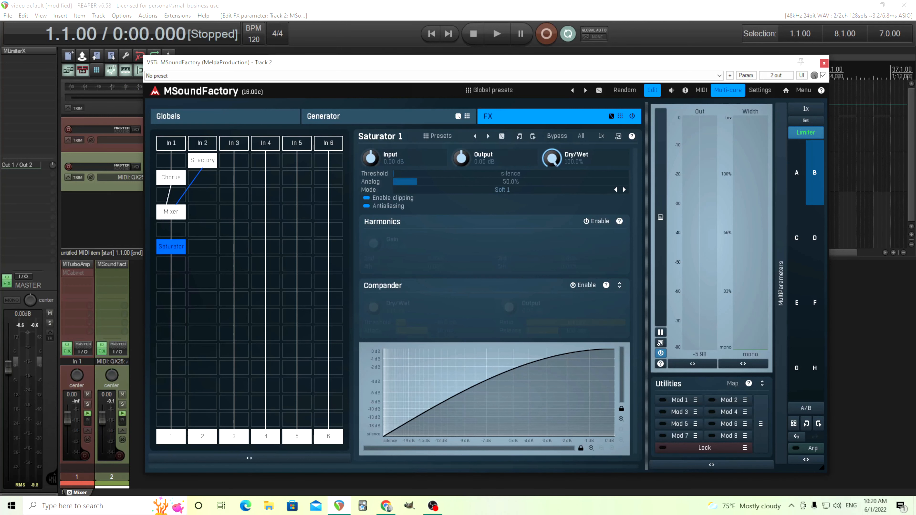
double_click(462, 159)
click(505, 258)
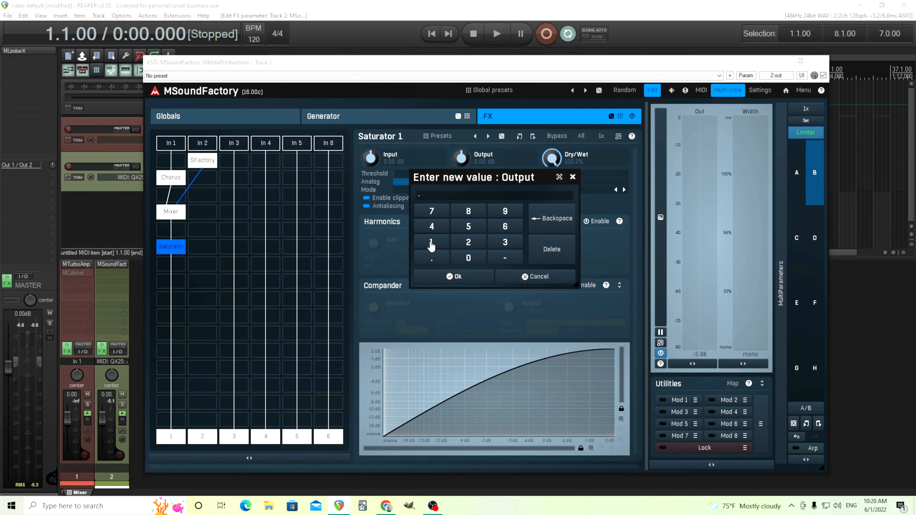
click(431, 242)
click(468, 258)
click(469, 276)
double_click(370, 158)
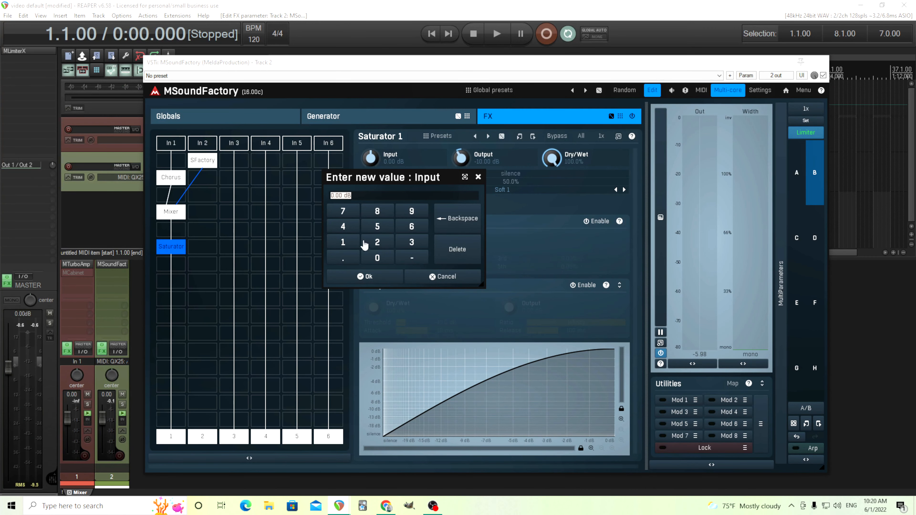
click(349, 242)
click(376, 259)
click(389, 274)
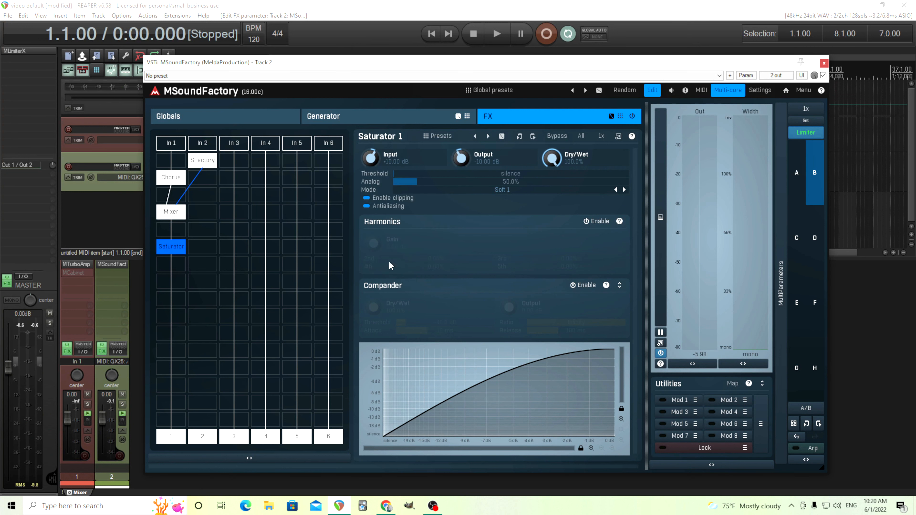
click(497, 37)
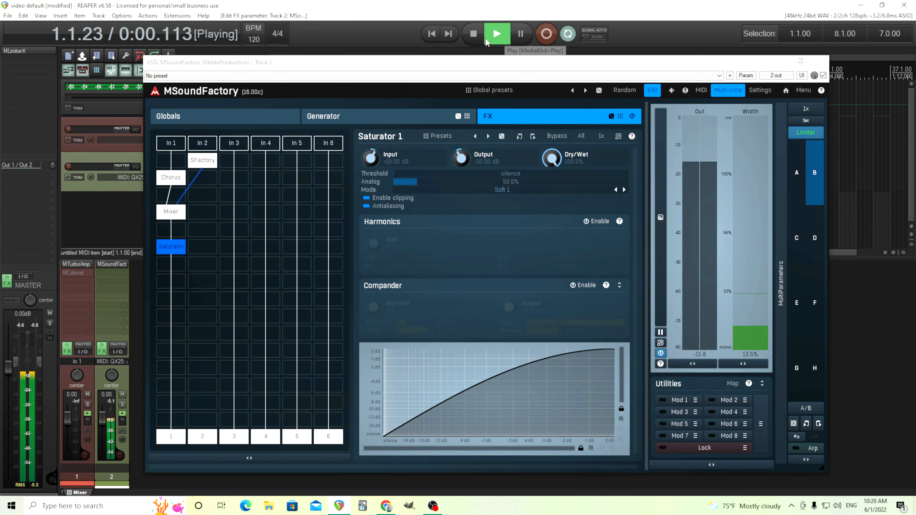
click(472, 36)
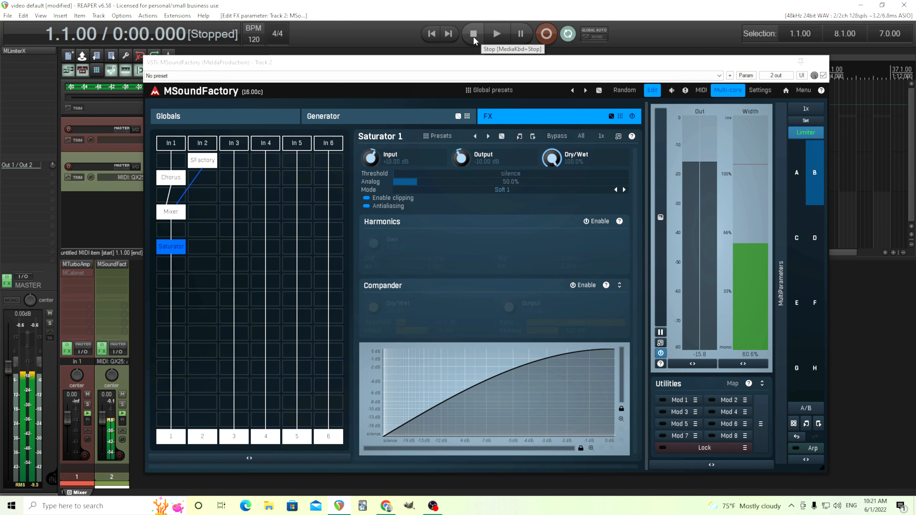
Try the Saturator with output at -6 dB and input at +6 dB, and audition the result
double_click(461, 162)
click(507, 258)
click(506, 228)
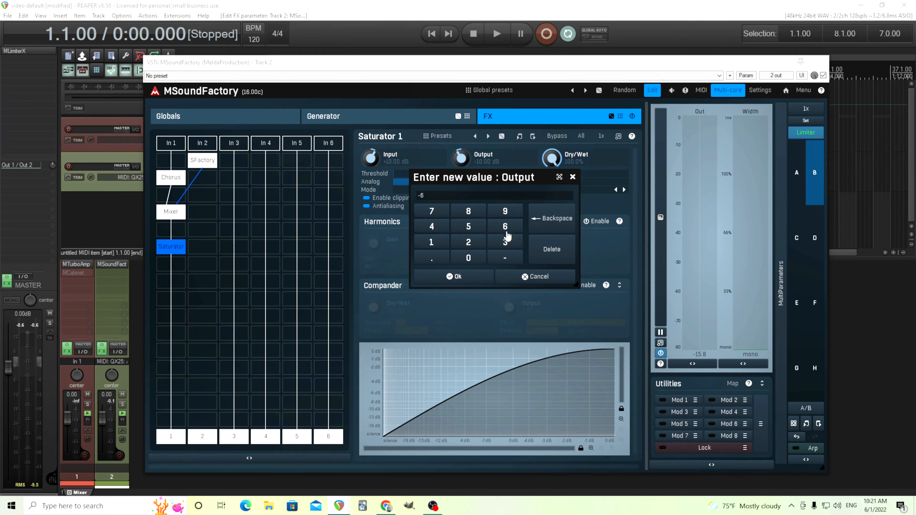
click(483, 277)
double_click(372, 160)
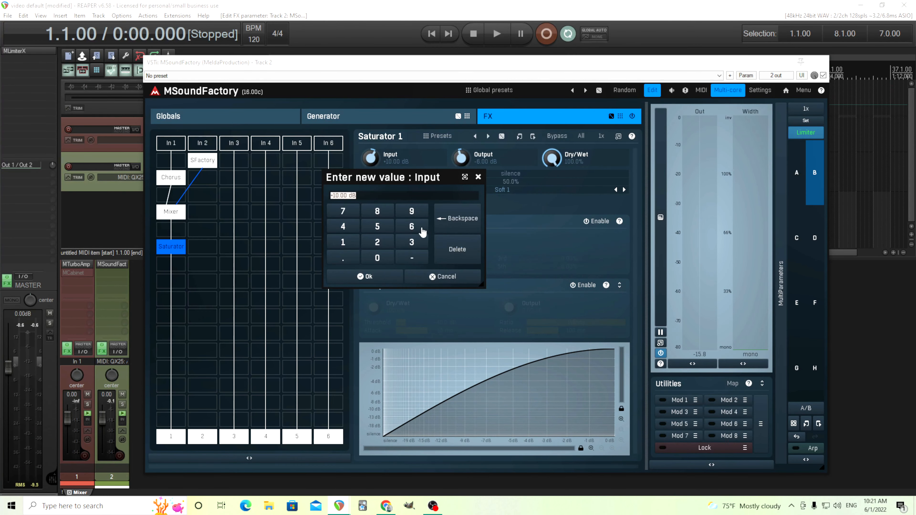
click(418, 230)
click(392, 278)
click(497, 41)
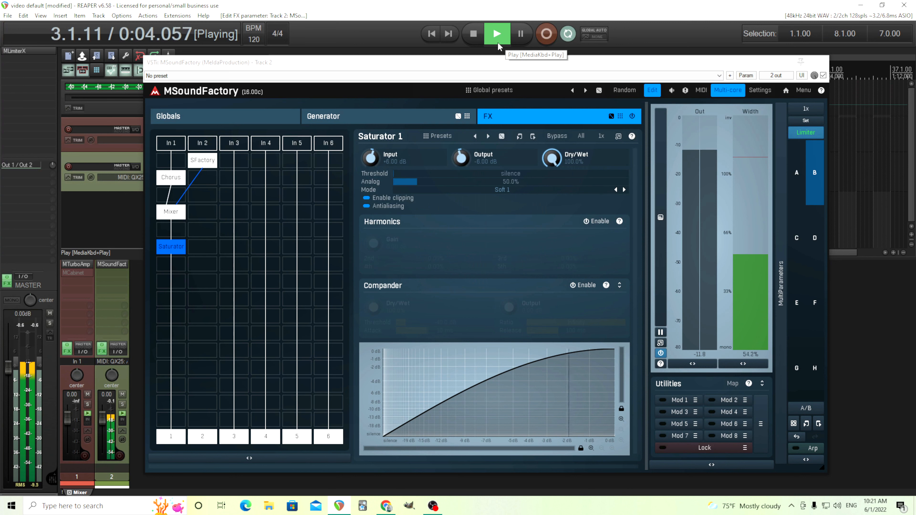
click(475, 35)
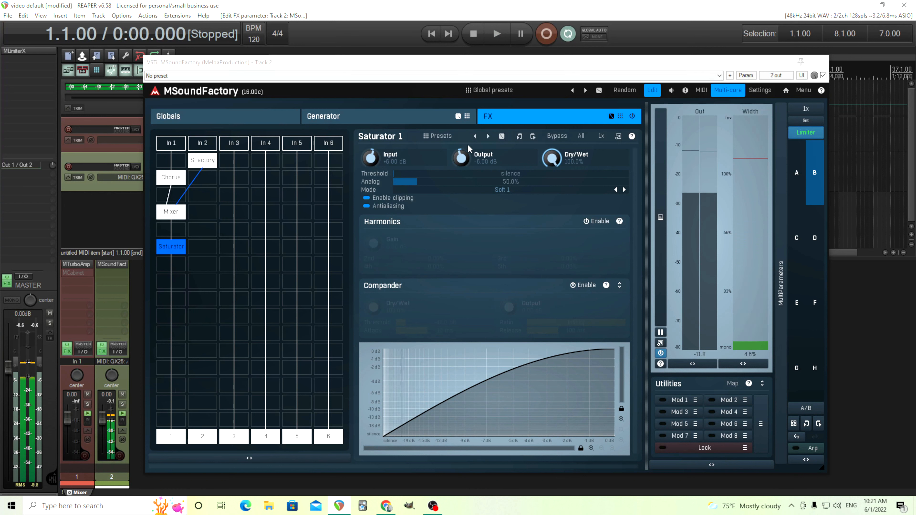
Set the Saturator's output to -3 dB and input to +3 dB, and audition the result
double_click(461, 158)
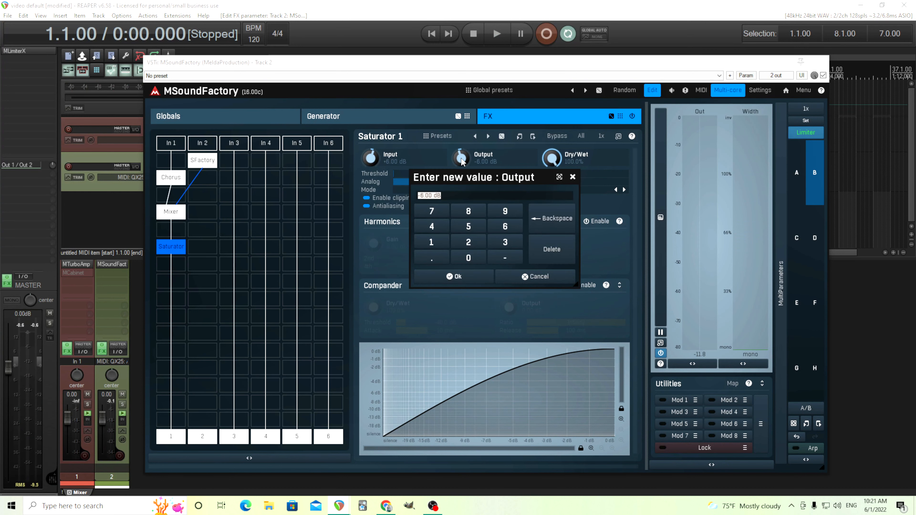
click(505, 258)
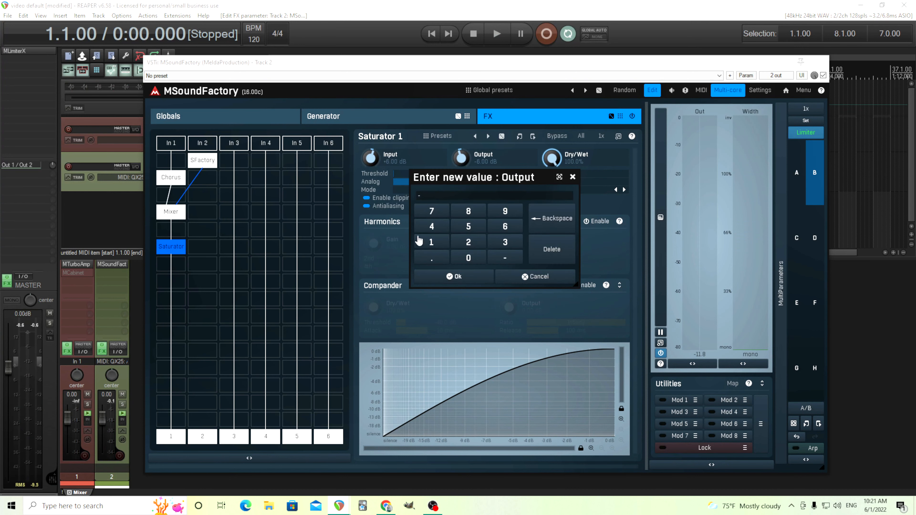
click(500, 246)
click(454, 276)
double_click(383, 162)
click(405, 246)
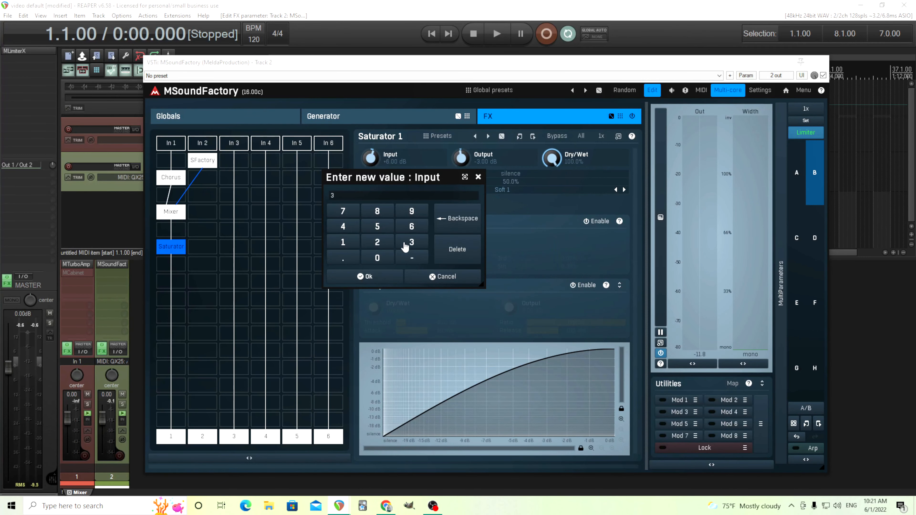
click(365, 276)
click(497, 34)
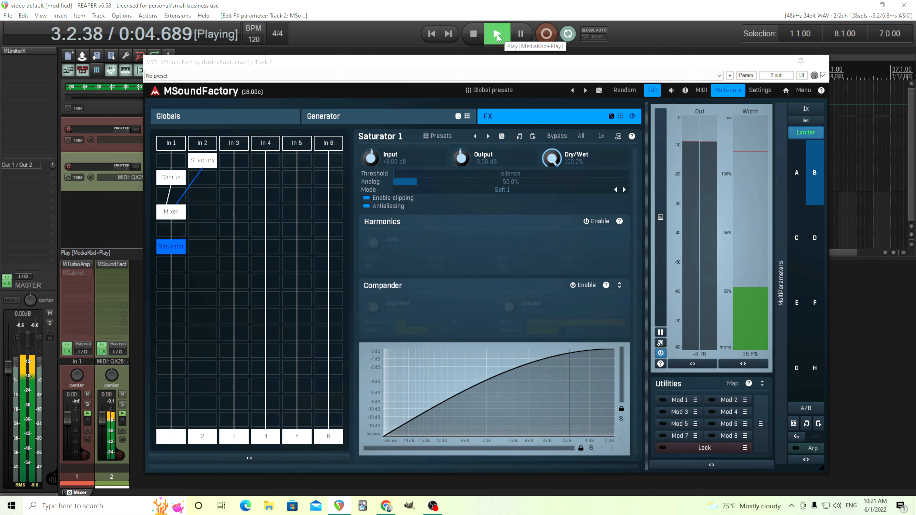
click(471, 38)
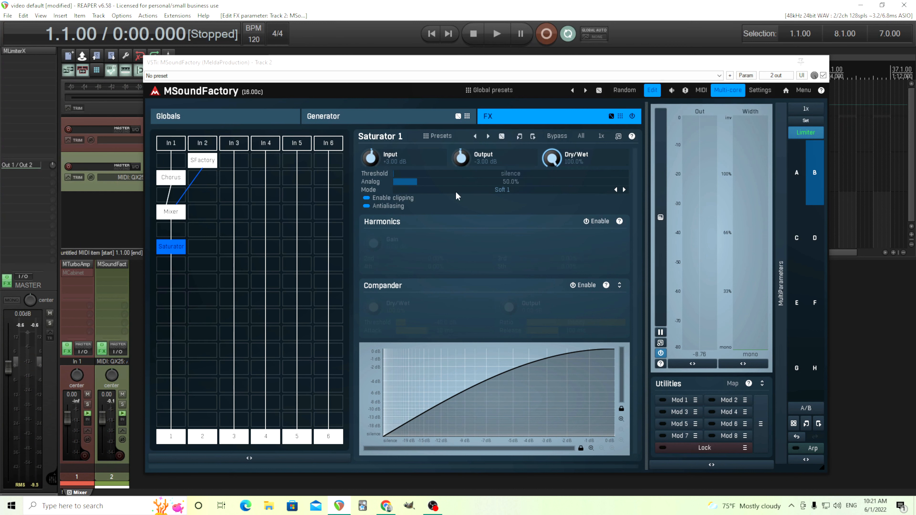
Add a BandPass below the Saturator and enable its high-pass filter with slope HP 6 and frequency 20 Hz
click(171, 279)
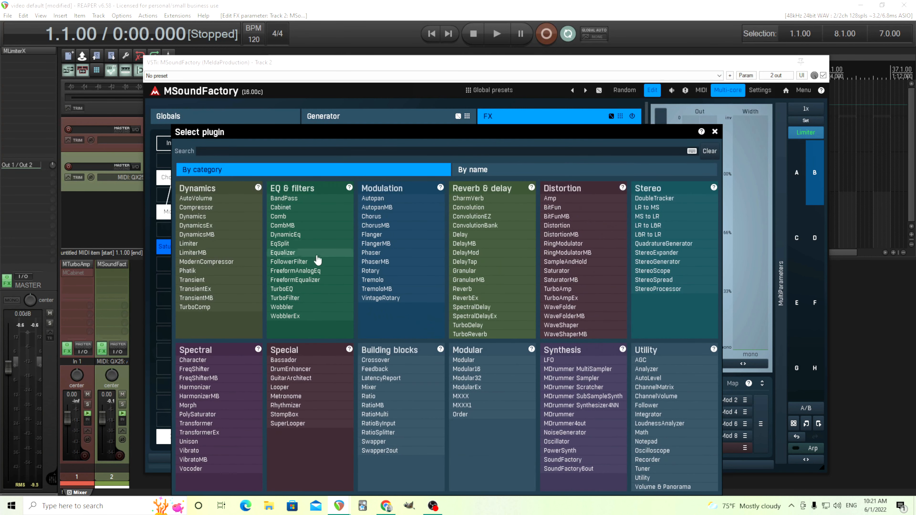
click(284, 198)
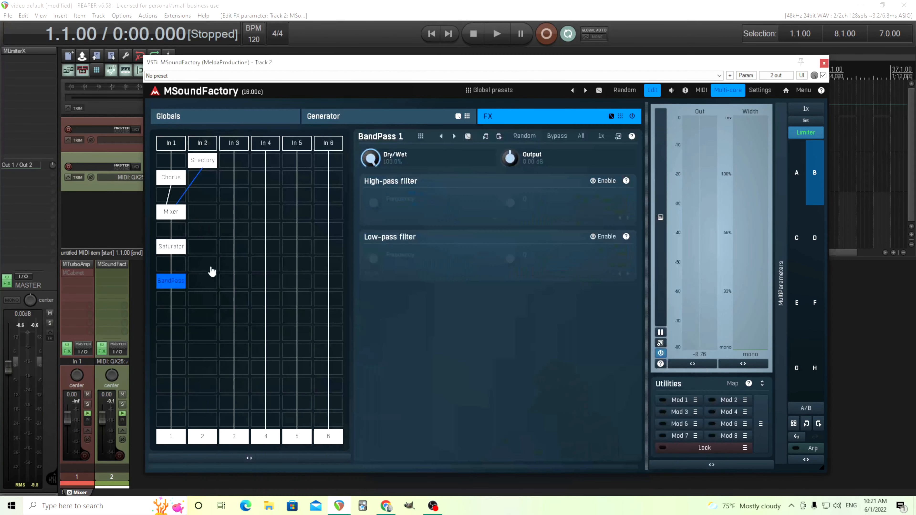
click(604, 182)
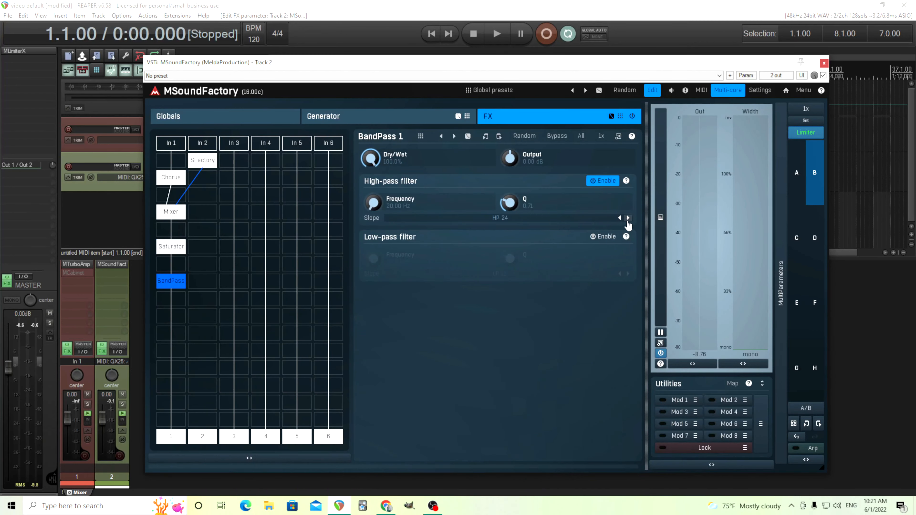
click(620, 218)
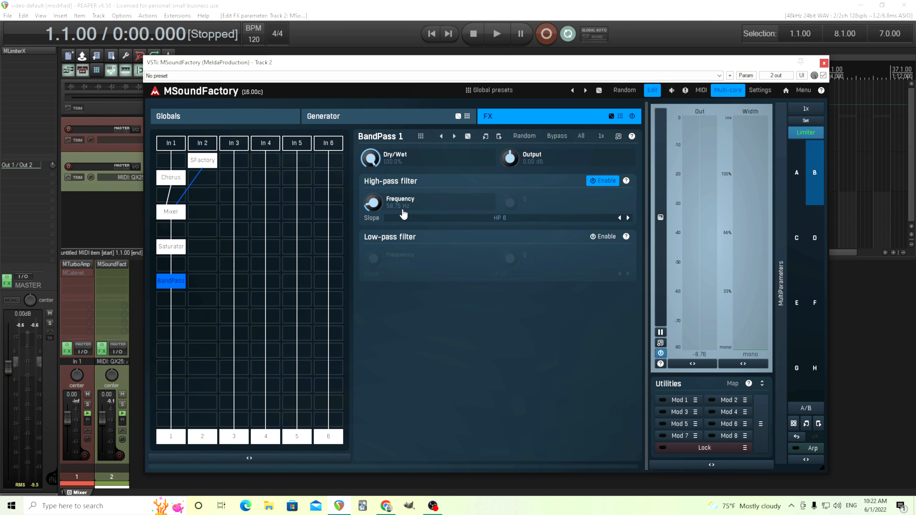
double_click(374, 204)
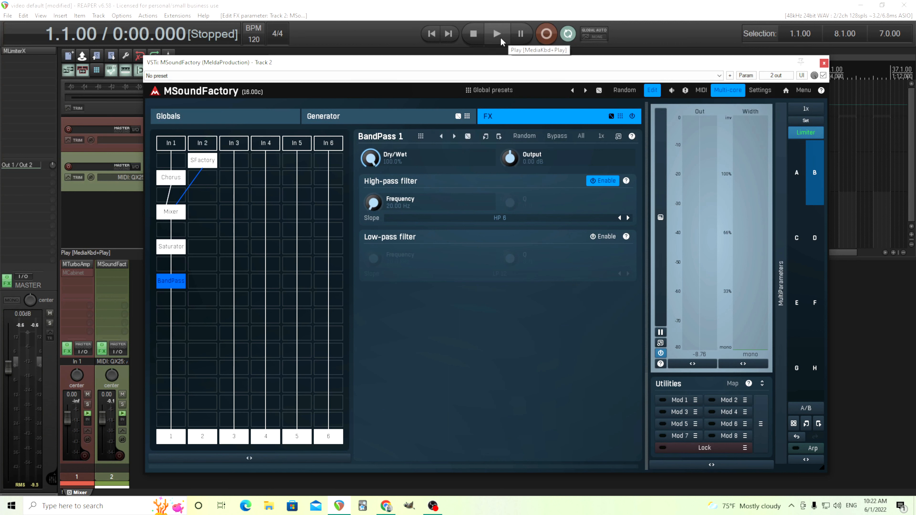
Enable the BandPass low-pass filter with slope LP 6, and set the high-pass frequency to 227.5 Hz and the low-pass frequency to 4027 Hz during playback
click(597, 239)
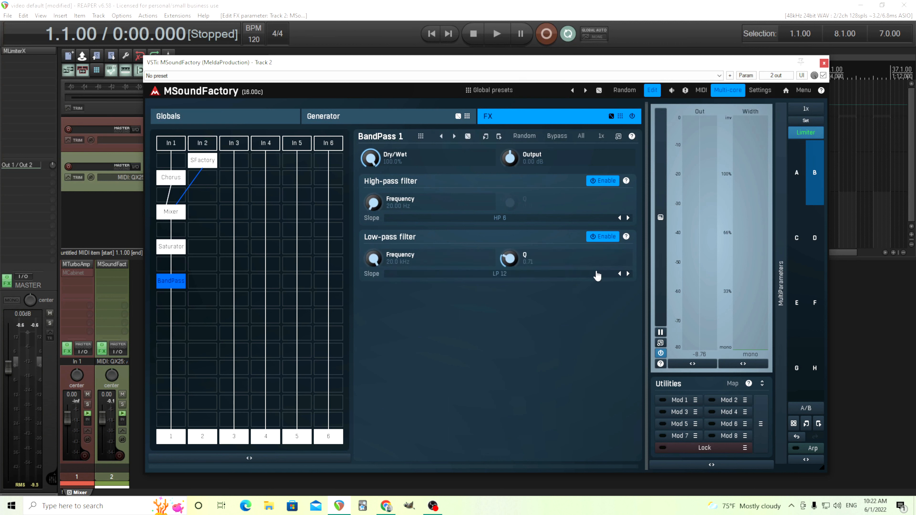
click(619, 273)
click(494, 35)
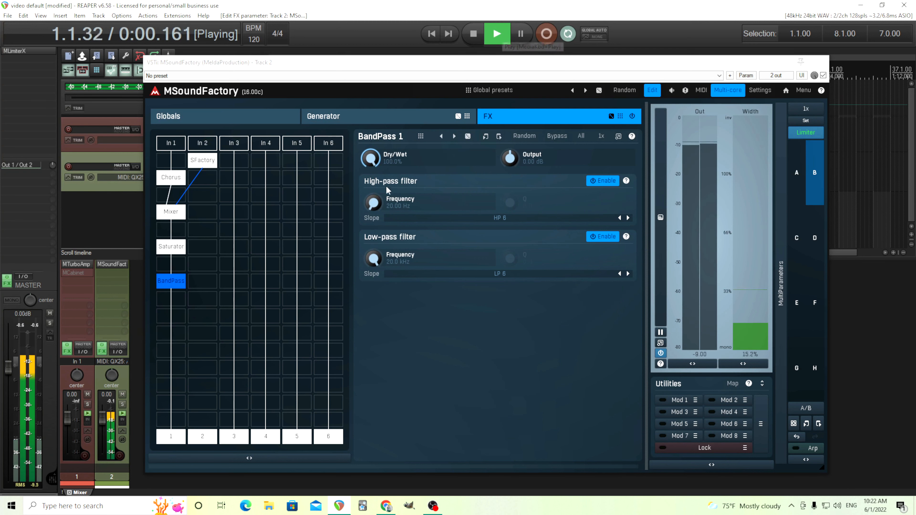
drag(369, 204, 369, 192)
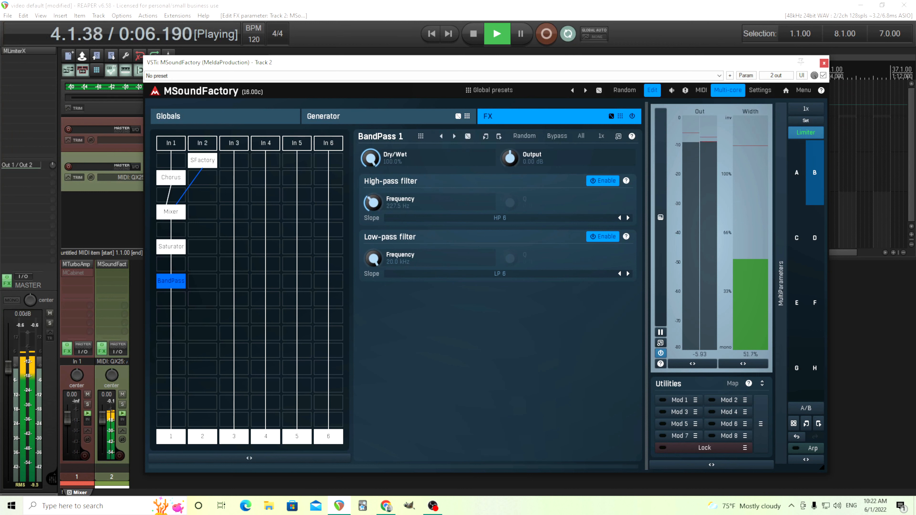
drag(374, 259, 374, 272)
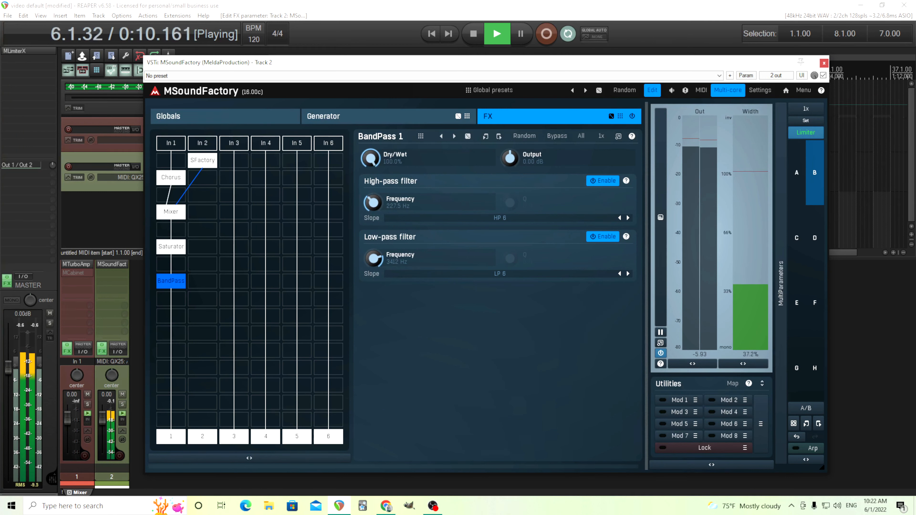
drag(374, 272, 374, 270)
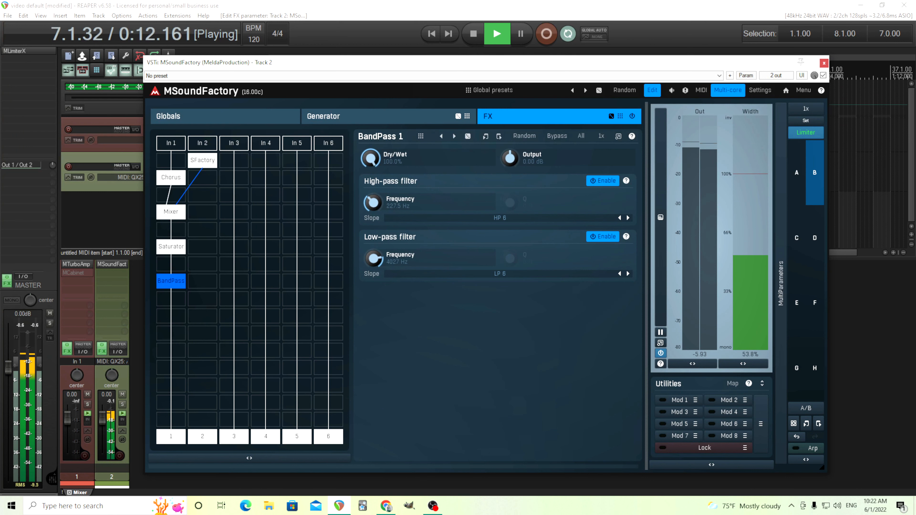
Compare the sound with the BandPass bypassed and active, and stop playback
click(556, 143)
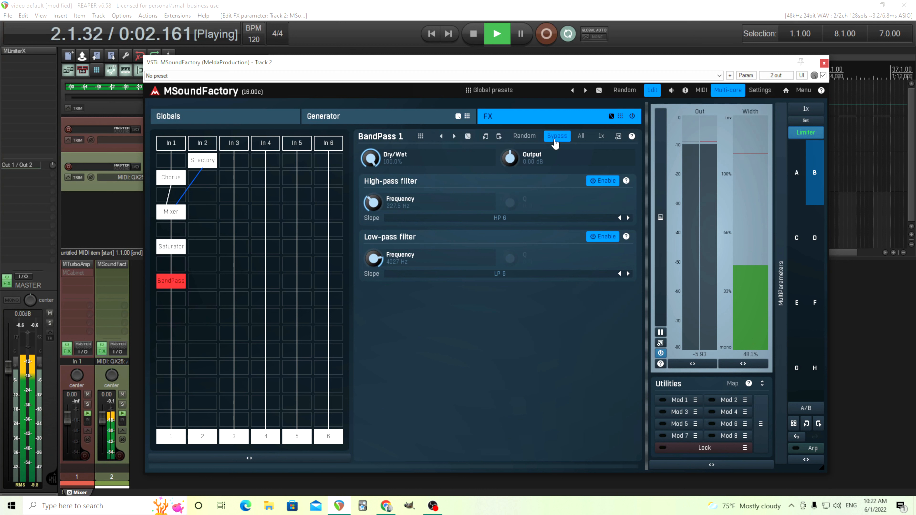
click(555, 143)
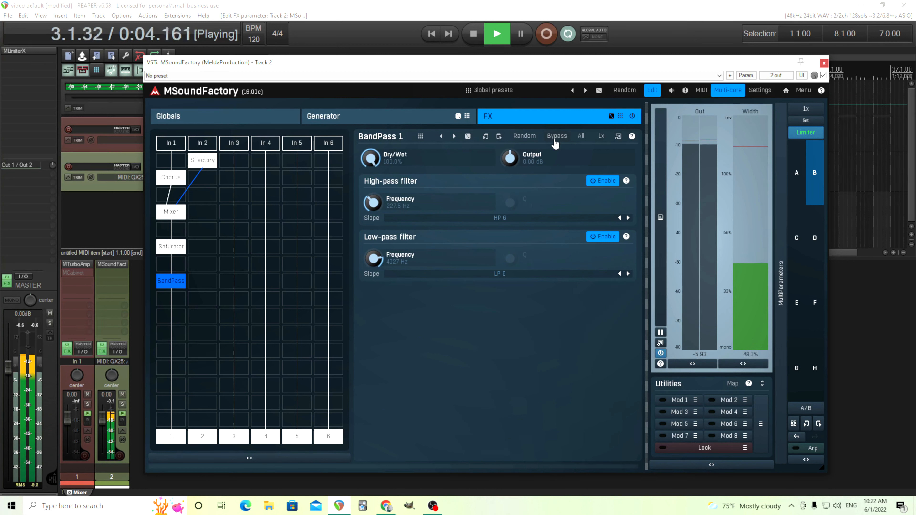
click(474, 37)
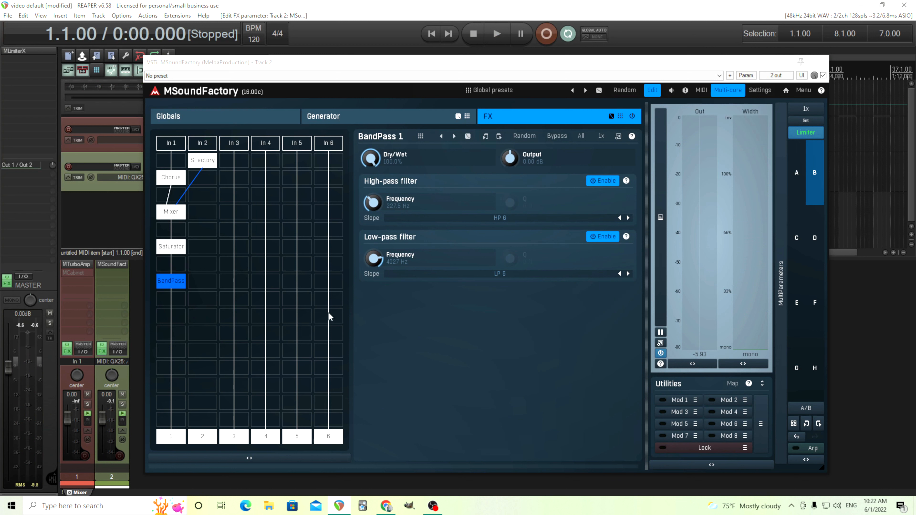
Add a Vibrato directly below the BandPass and, during playback, set its rate to 1.023 Hz and its depth to about 0.9 ms
click(174, 249)
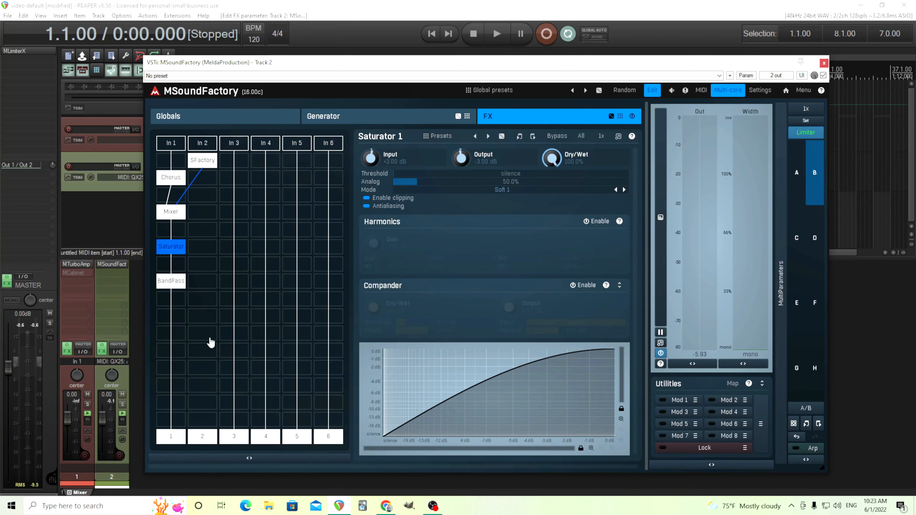
click(175, 305)
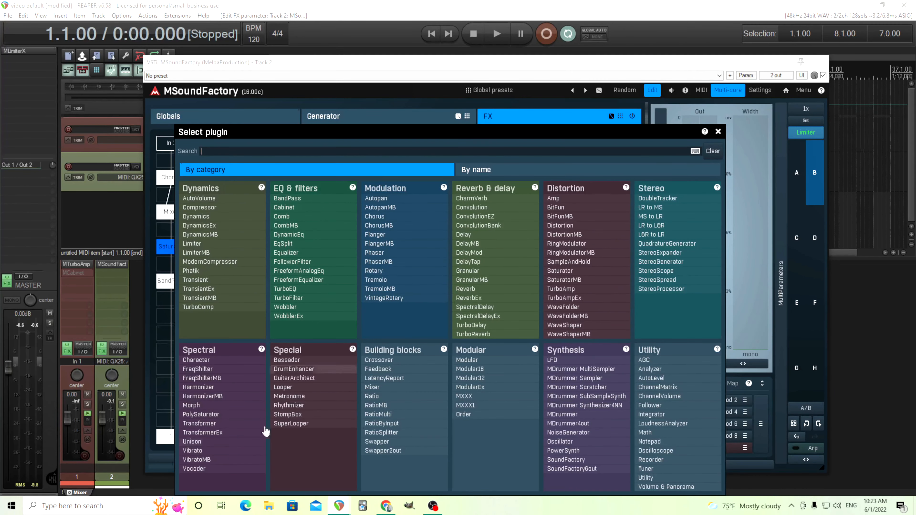
click(229, 450)
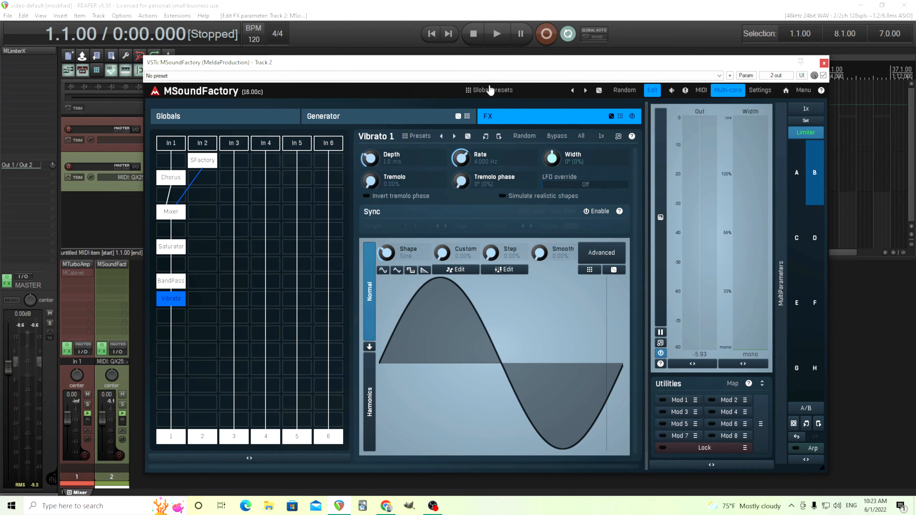
click(497, 34)
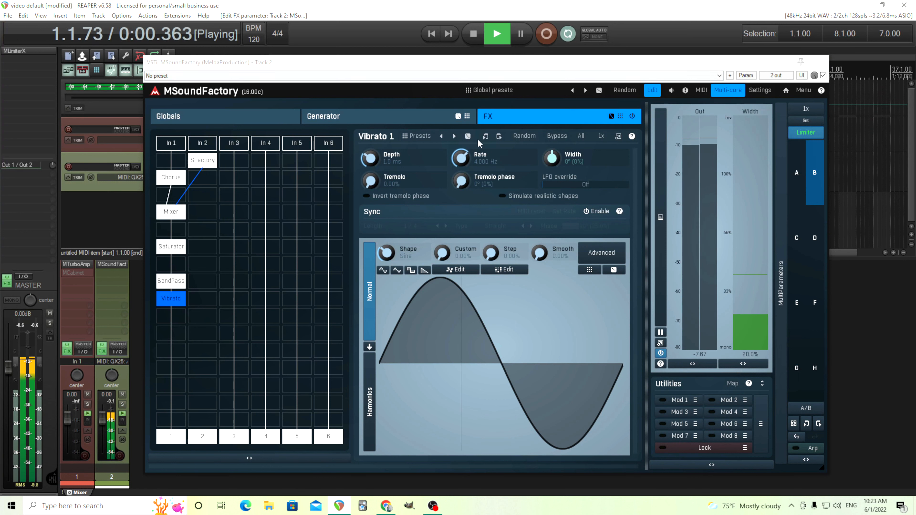
drag(461, 158, 461, 180)
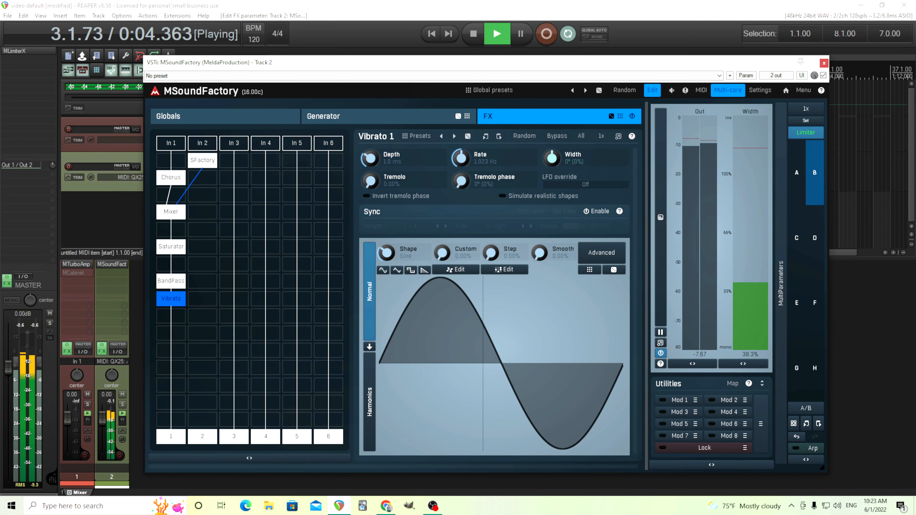
drag(370, 158, 370, 161)
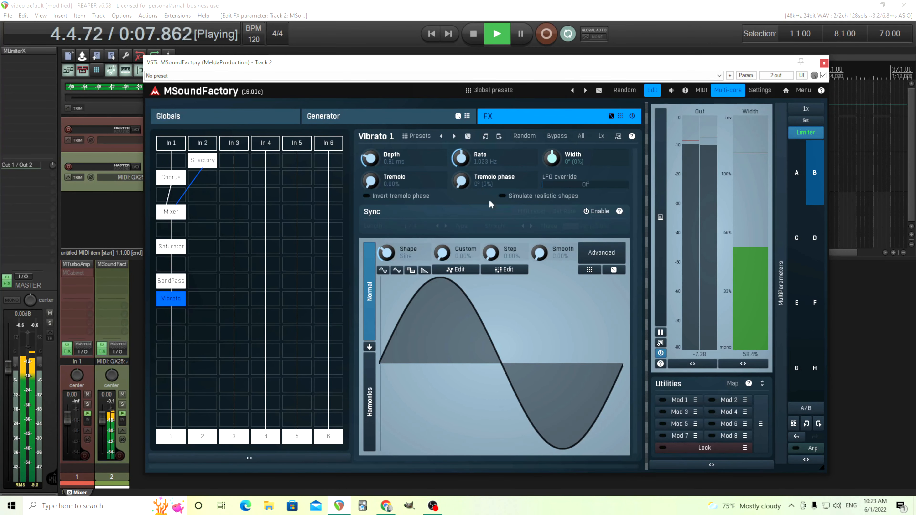
Compare the Vibrato bypassed and active, and reduce its depth to 0.79 ms and its rate to 0.8832 Hz
click(557, 137)
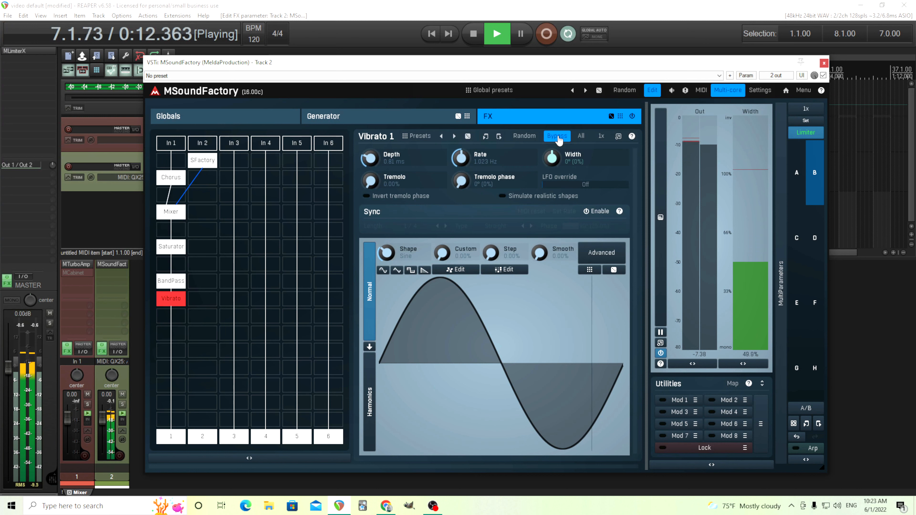
click(558, 136)
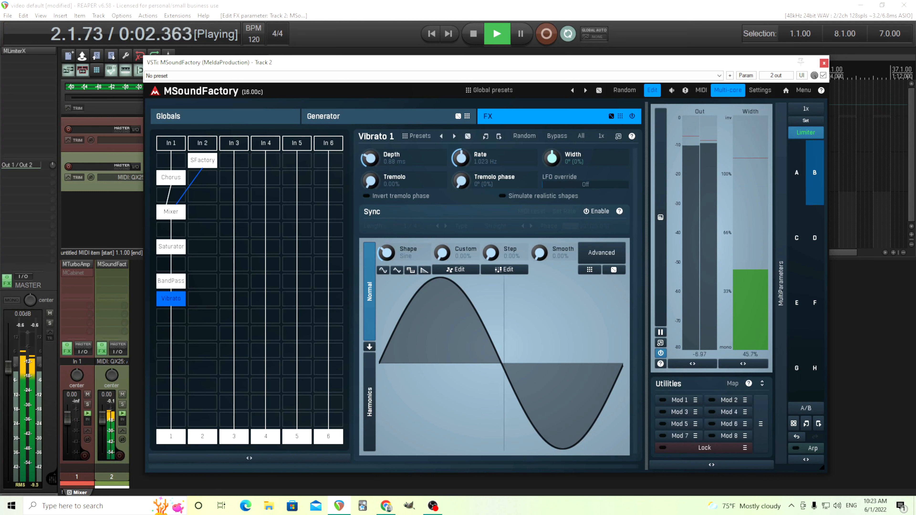
drag(370, 158, 369, 164)
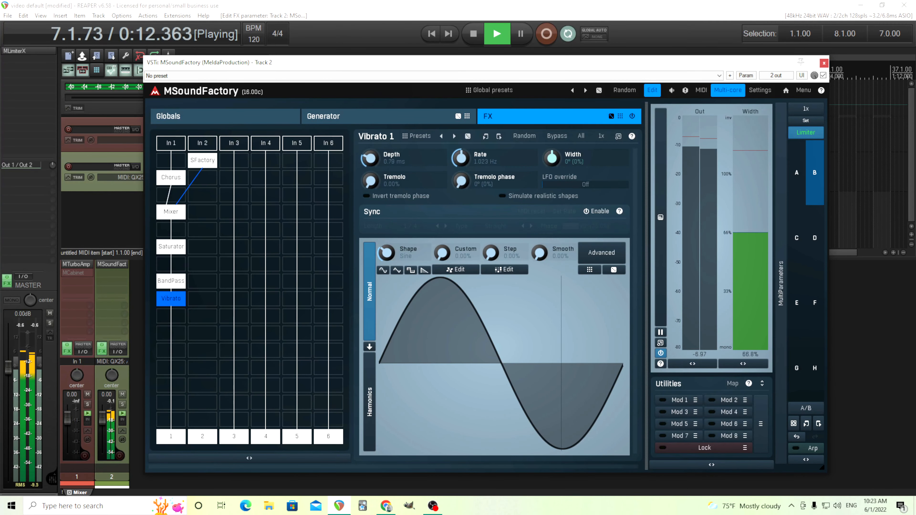
drag(370, 158, 370, 160)
drag(460, 158, 460, 161)
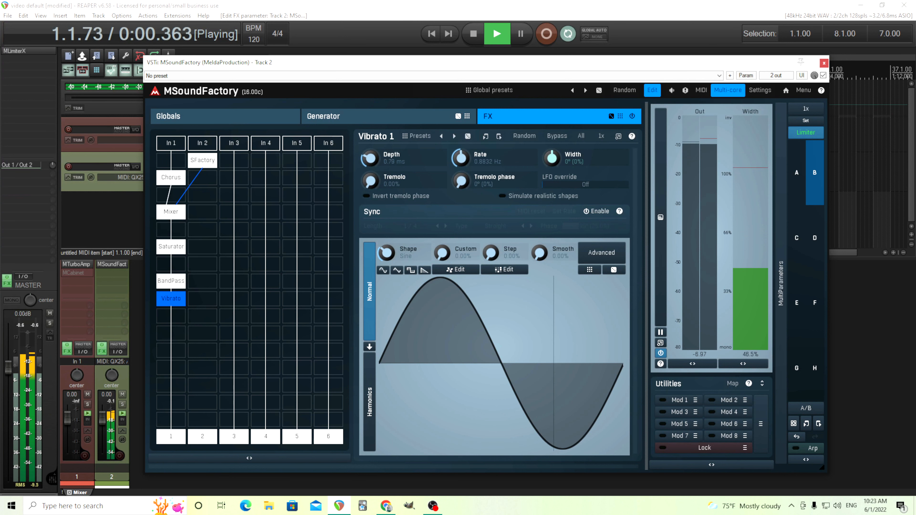
Check the retuned Vibrato against the bypassed sound and stop playback
click(563, 137)
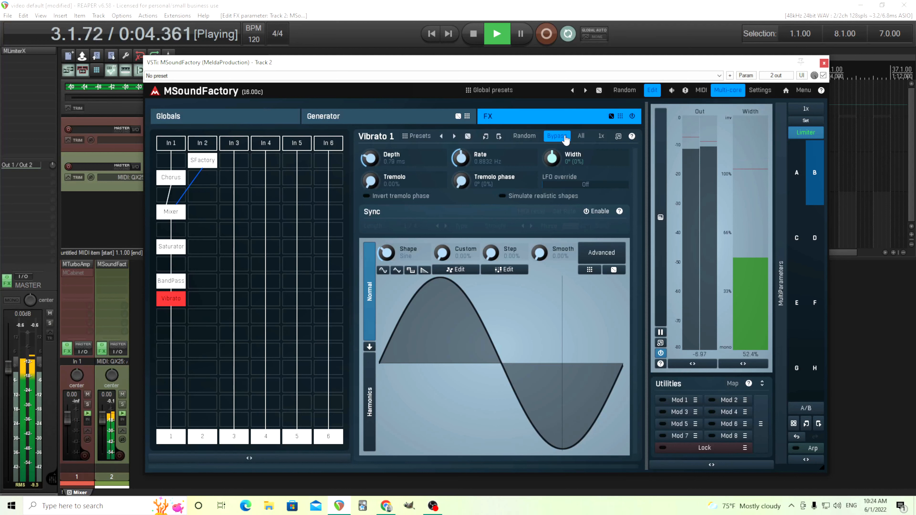
click(565, 139)
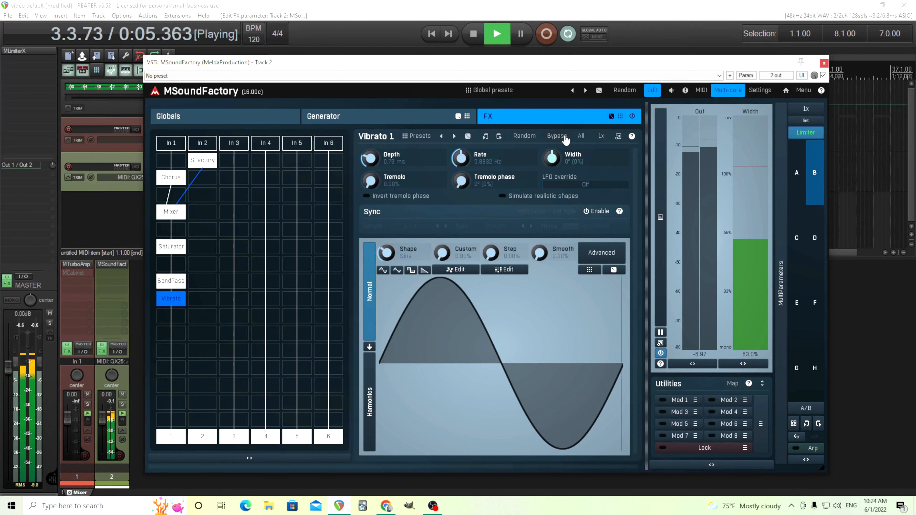
click(472, 34)
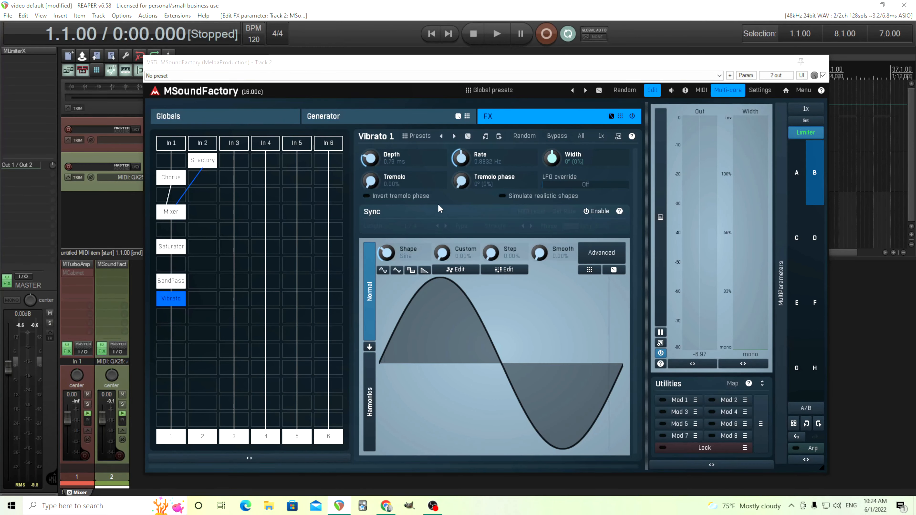
Add a TurboReverb below the Vibrato, leaving one empty slot between them, and load its Randy hall device from the large spaces
click(171, 329)
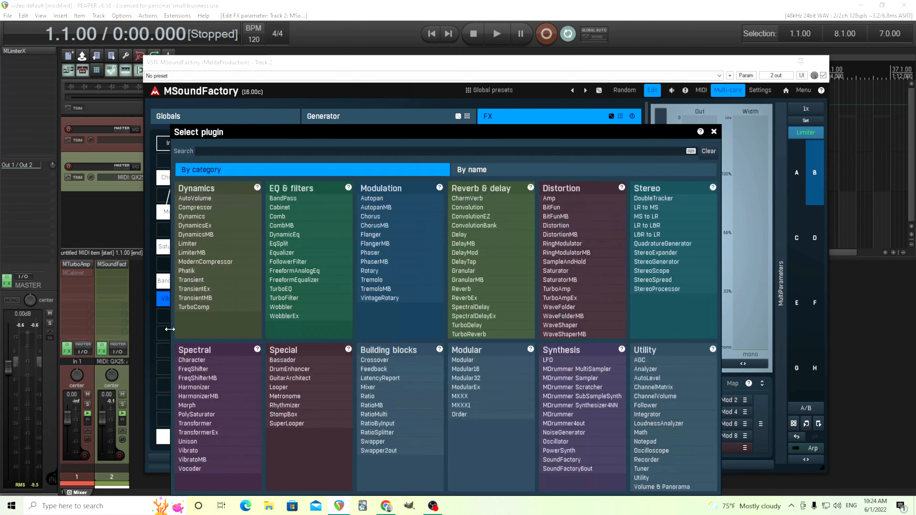
click(468, 335)
click(444, 373)
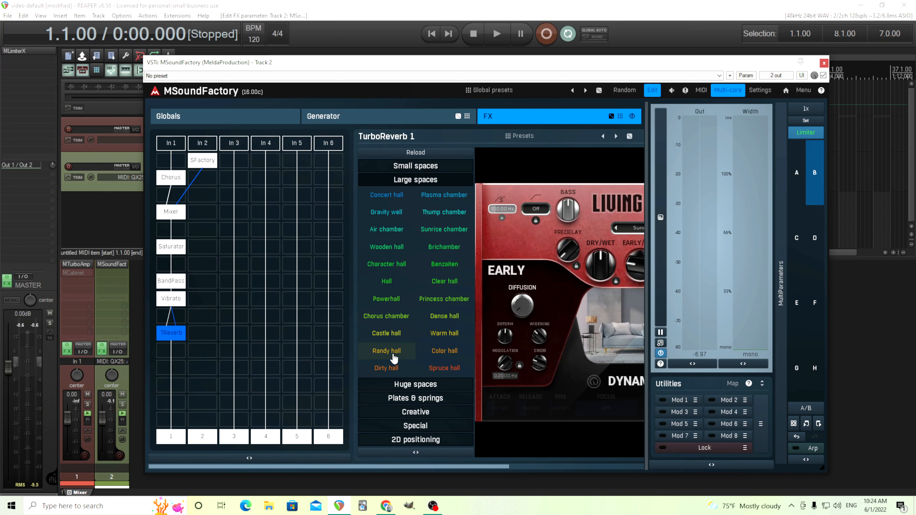
click(386, 351)
Set the Randy Hall reverb's Dry/Wet to 24.8% and audition the patch
drag(473, 467, 638, 466)
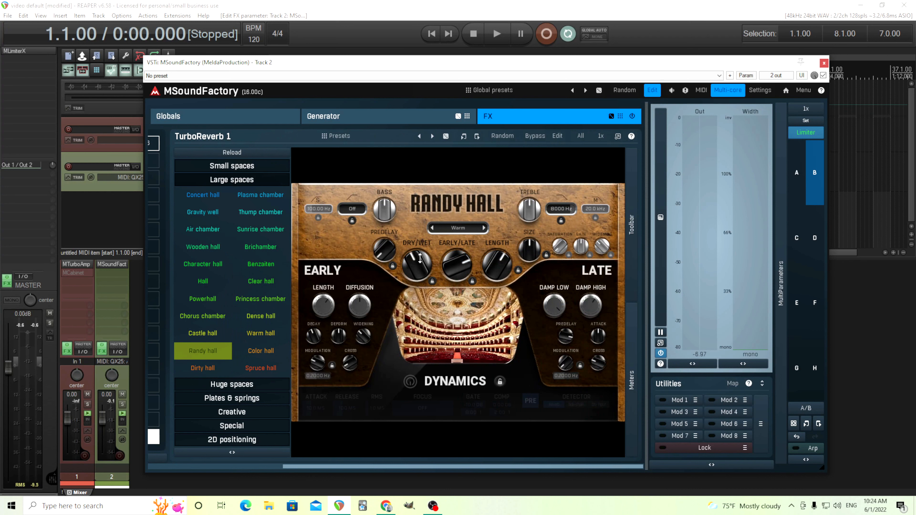
drag(420, 258, 420, 274)
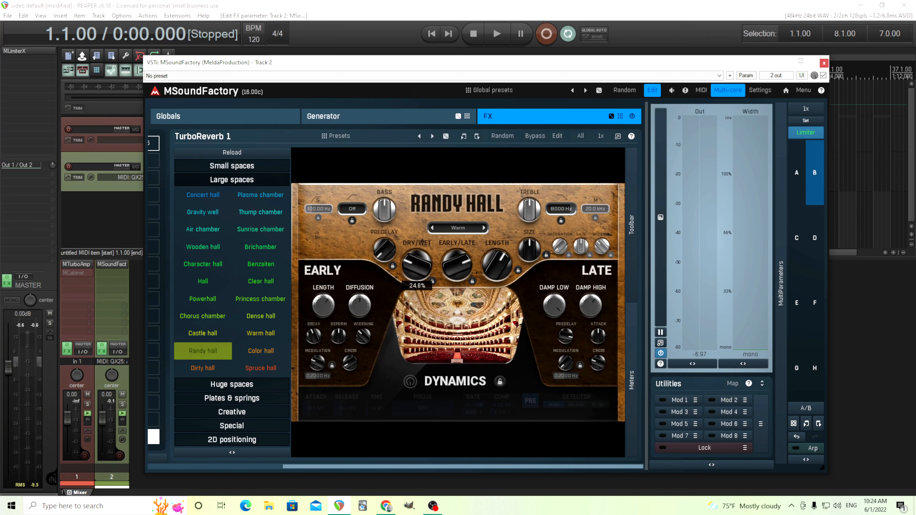
drag(518, 251, 518, 258)
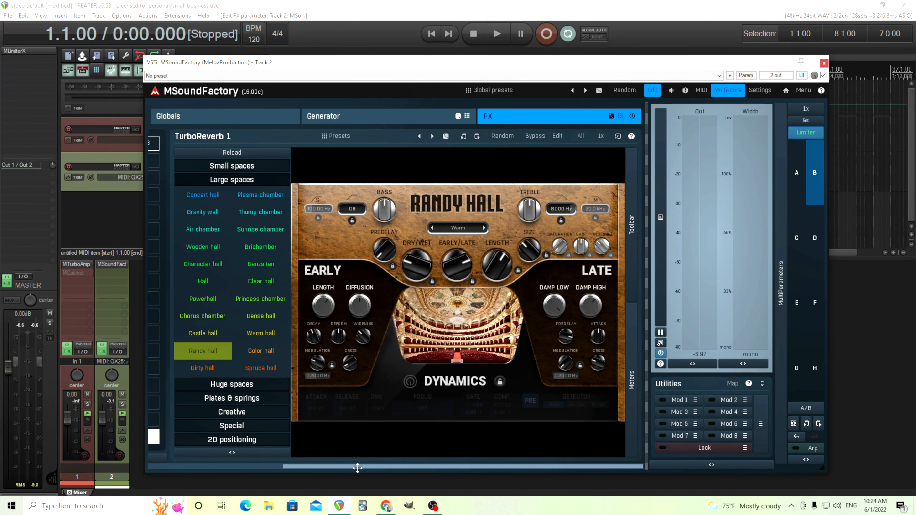
drag(362, 467, 223, 468)
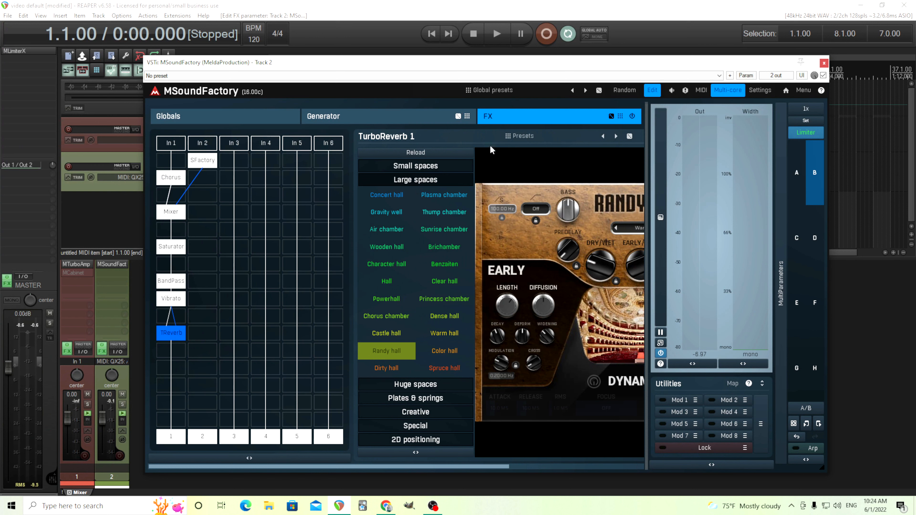
click(497, 36)
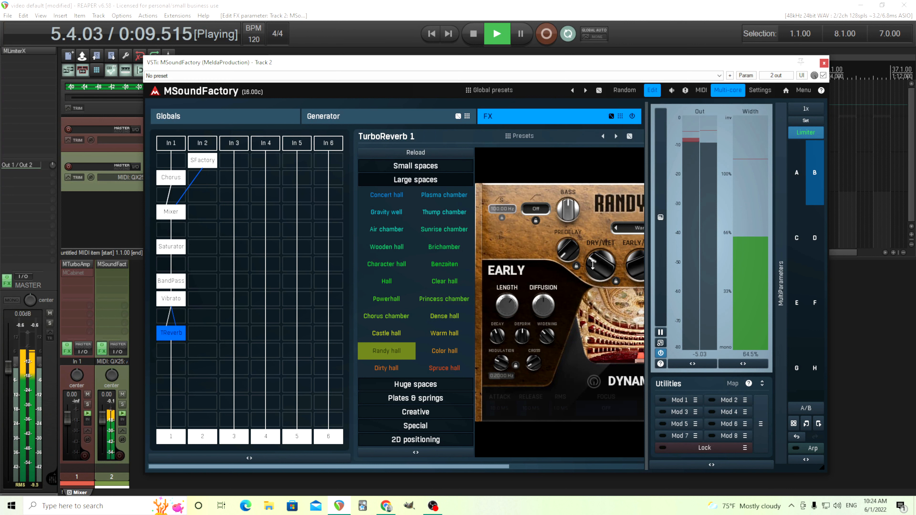
click(473, 34)
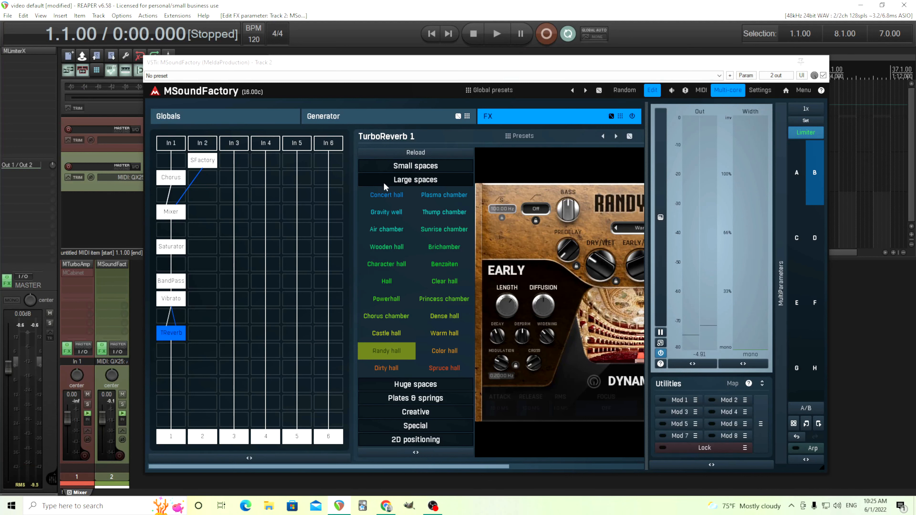
Add a Phaser below the nested SoundFactory in the In 2 lane, using the Suitcase preset
click(197, 165)
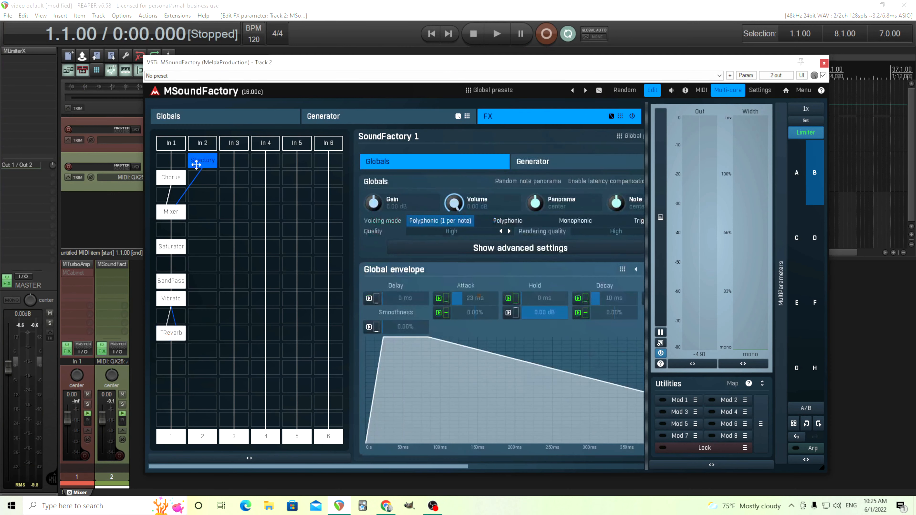
click(207, 182)
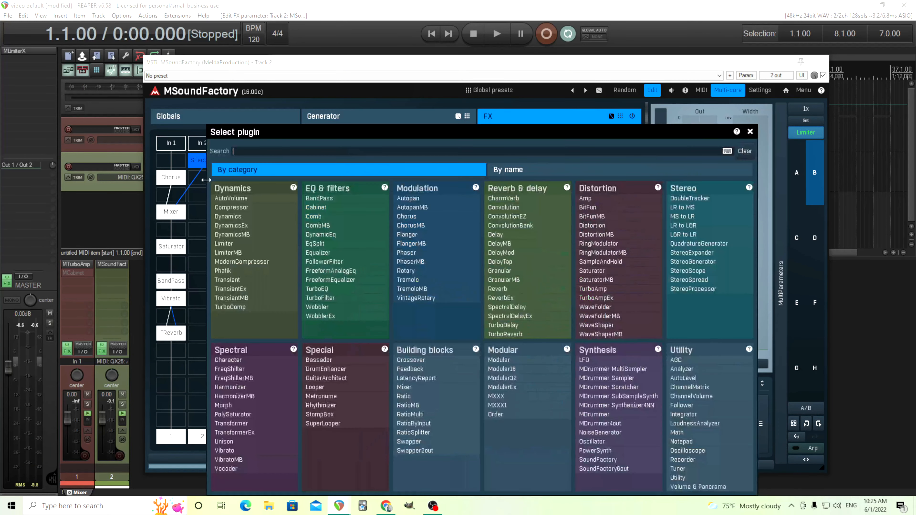
click(429, 255)
click(415, 135)
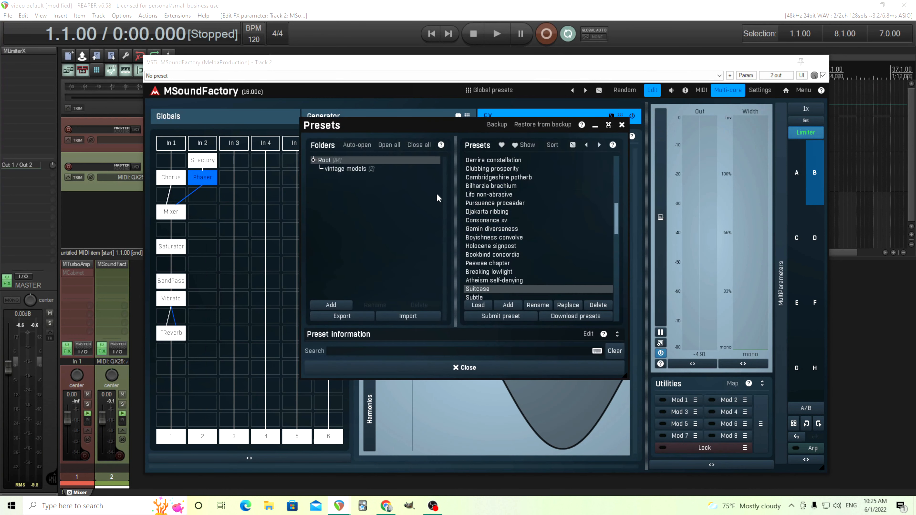
scroll(547, 263, down, 2)
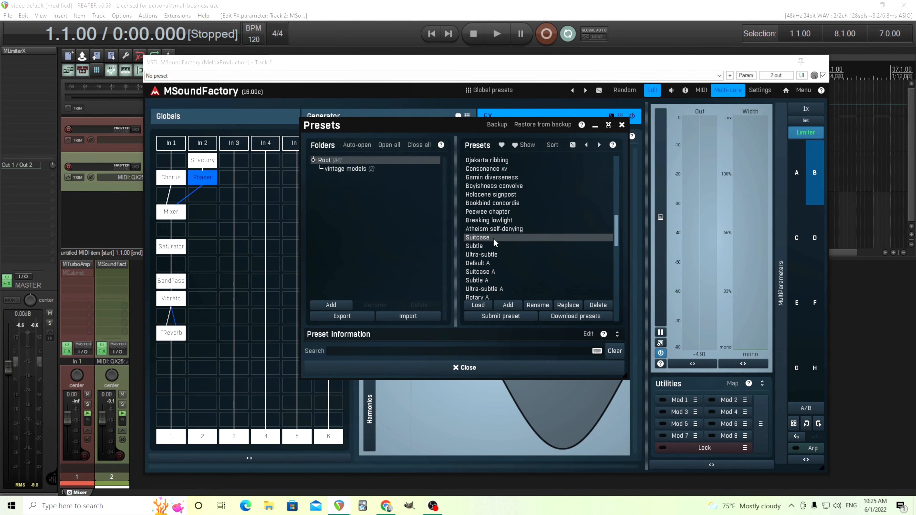
click(488, 367)
Audition the patch while setting the Phaser's Dry/Wet to 34.8% and lowering its Feedback
click(494, 34)
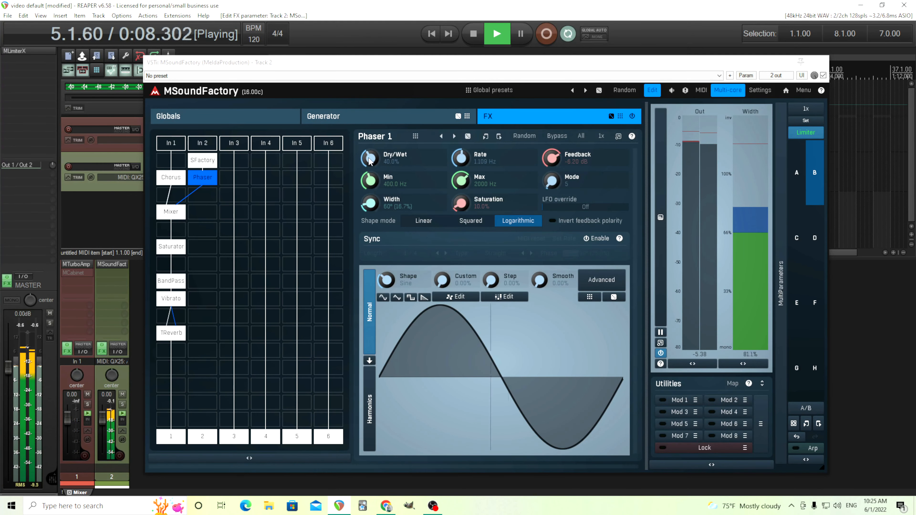
drag(370, 158, 369, 163)
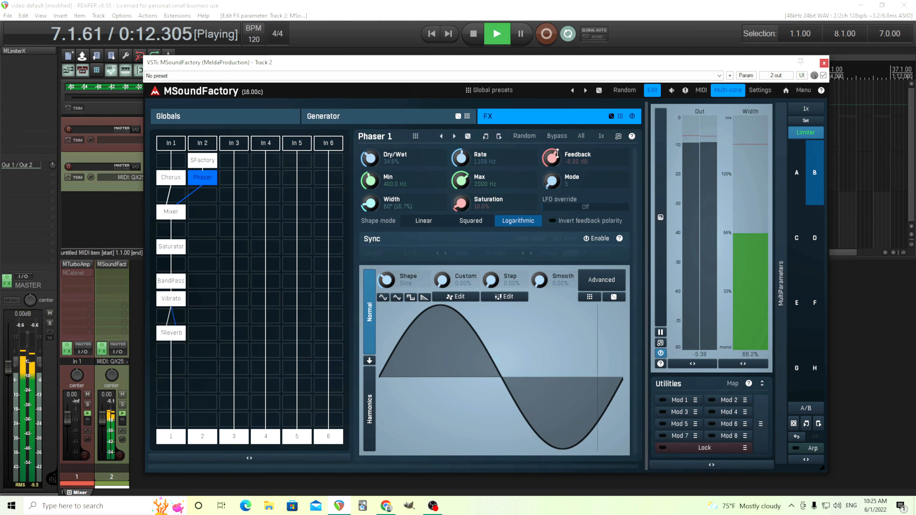
click(473, 33)
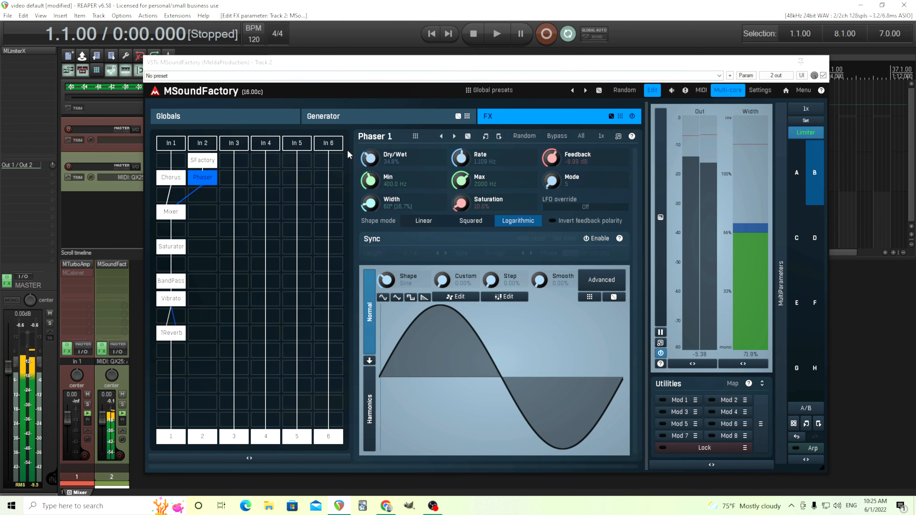
Delete the Phaser below the nested SoundFactory in the In 2 lane
double_click(213, 177)
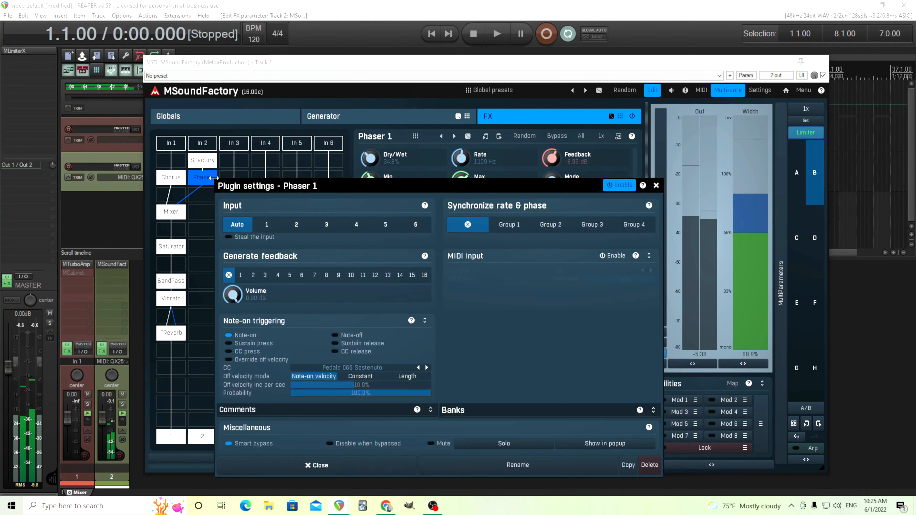
click(648, 465)
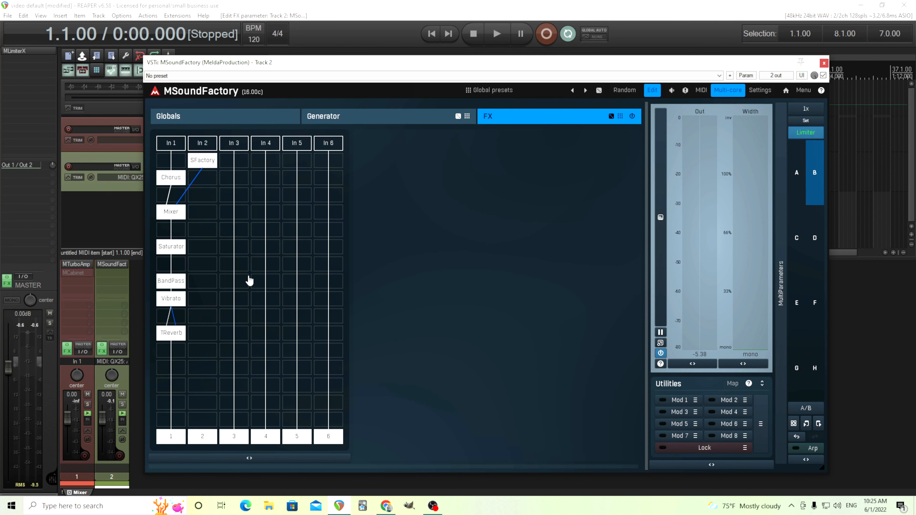
Review the patch's generator and global settings, along with the global settings of the nested SoundFactory in the In 2 lane
click(364, 118)
click(179, 144)
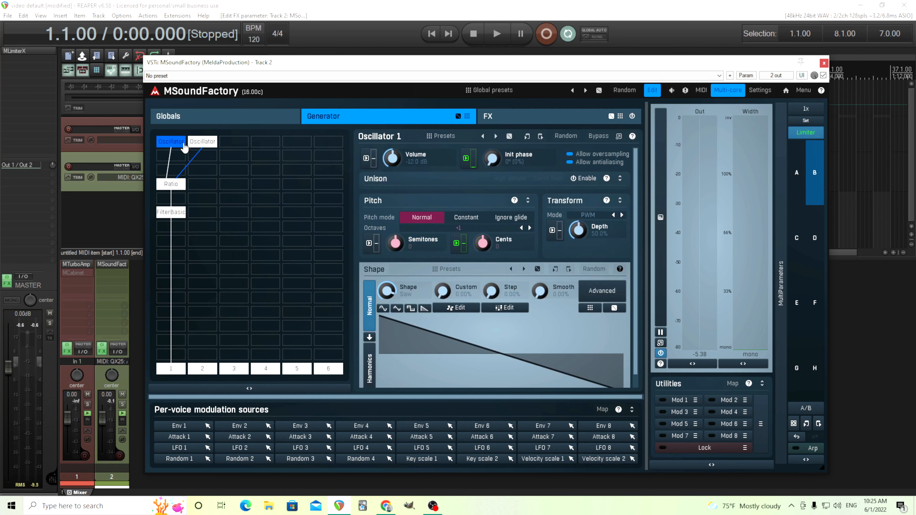
click(231, 122)
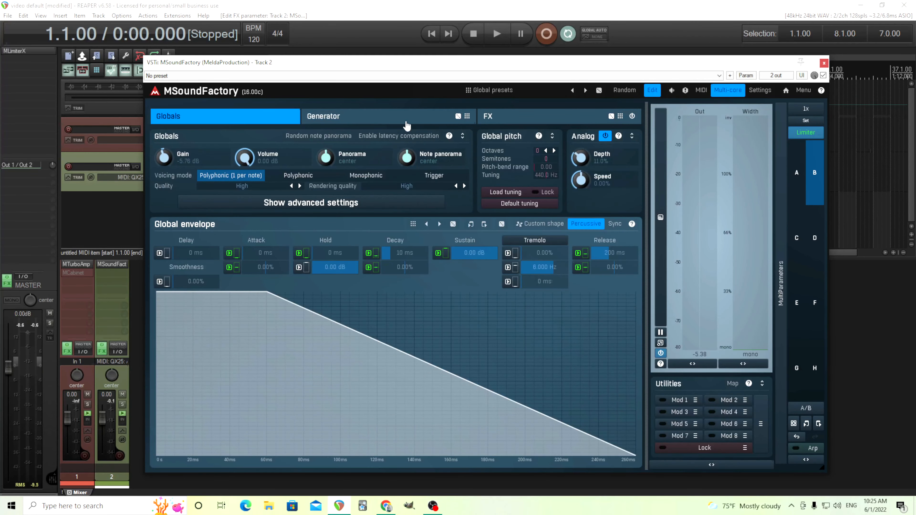
click(390, 122)
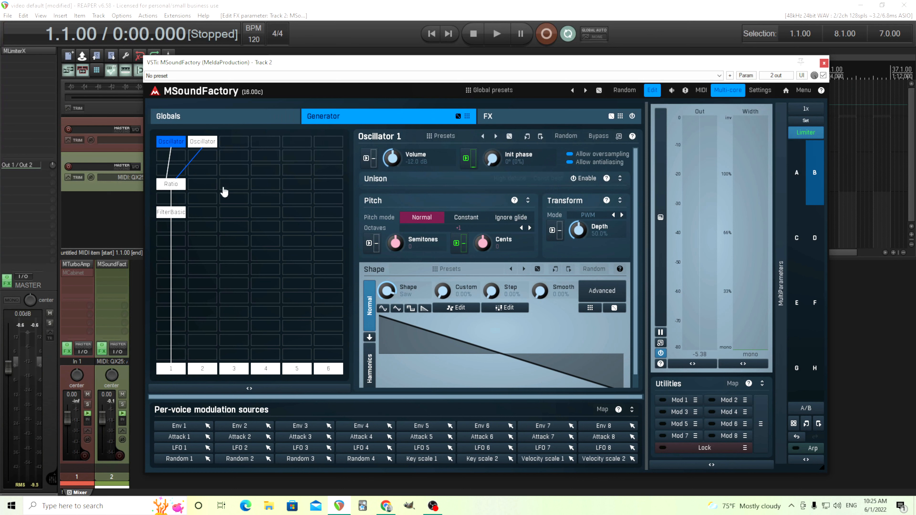
click(524, 122)
click(203, 162)
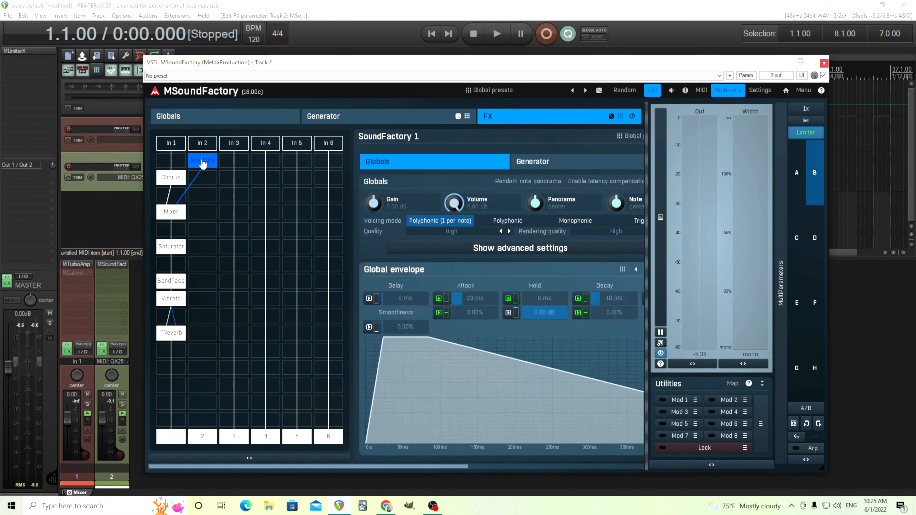
drag(453, 468, 612, 465)
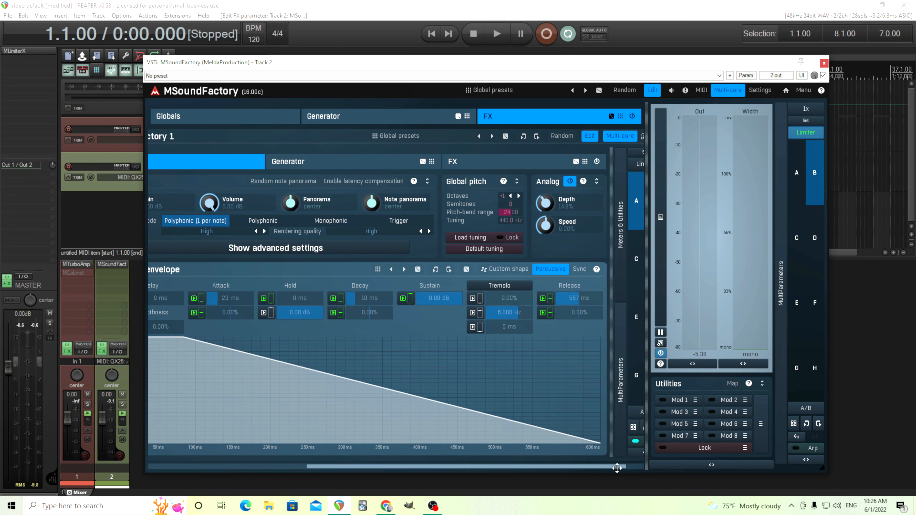
scroll(638, 466, right, 2)
drag(649, 470, 435, 474)
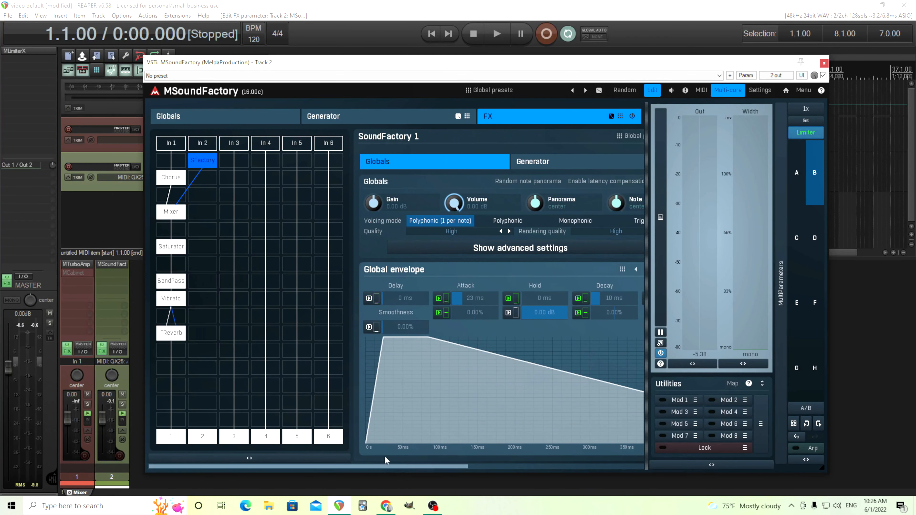